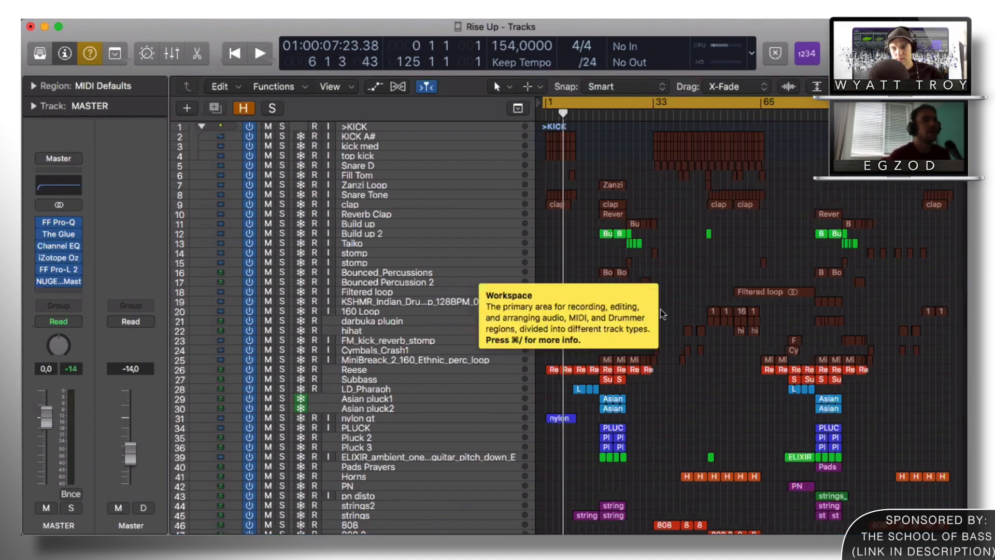
Step: Open the strings region in the Piano Roll to review its notes
scroll(706, 263, "down", 3)
scroll(704, 263, "down", 10)
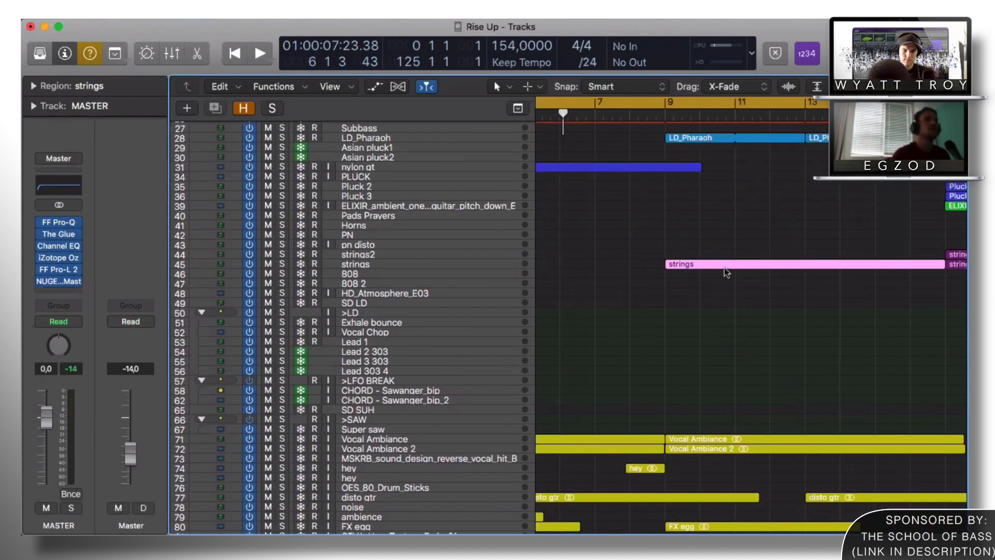
double_click(724, 267)
scroll(512, 383, "up", 2)
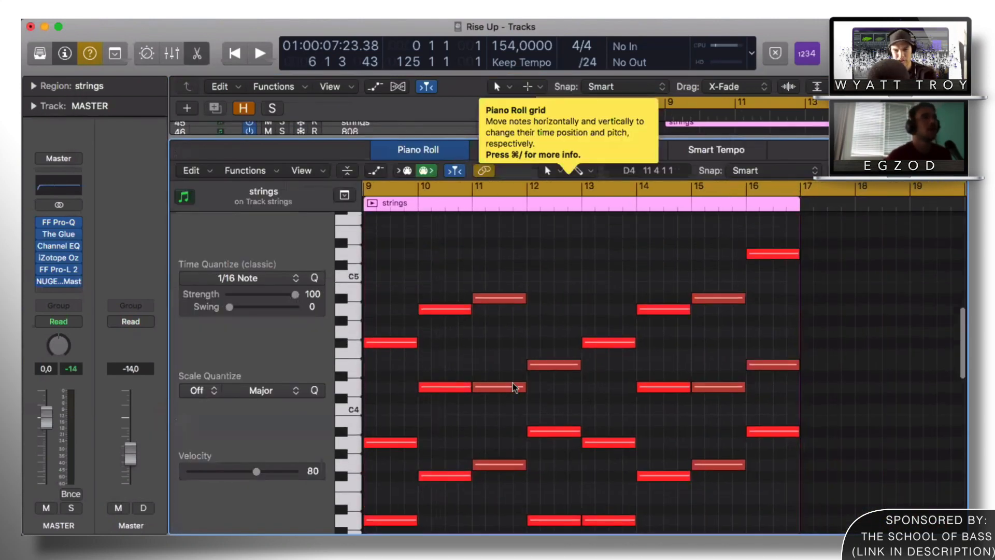
scroll(515, 387, "left", 3)
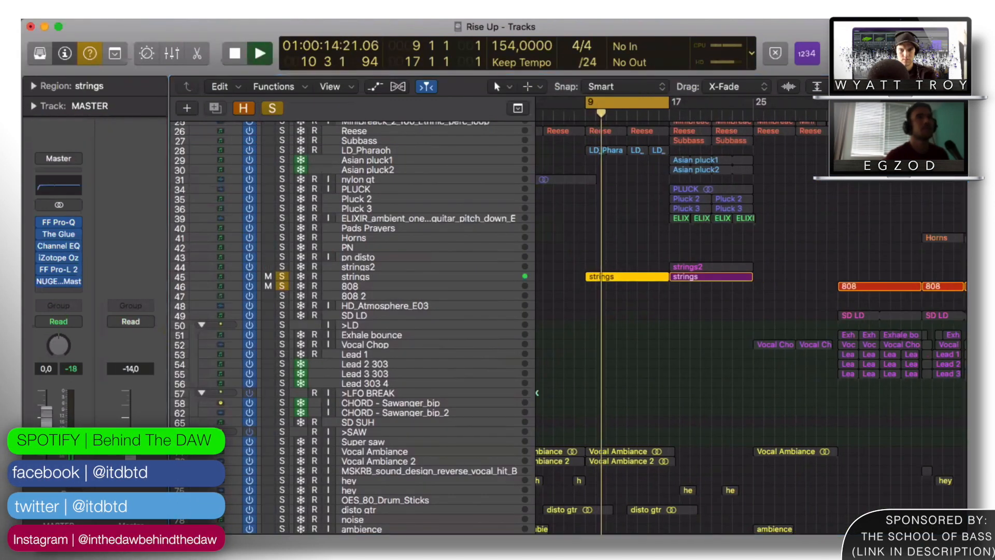
Step: Turn off the bar 9–17 cycle, solo strings2, and zoom the arrangement out
key("super+Down")
key("super+Down")
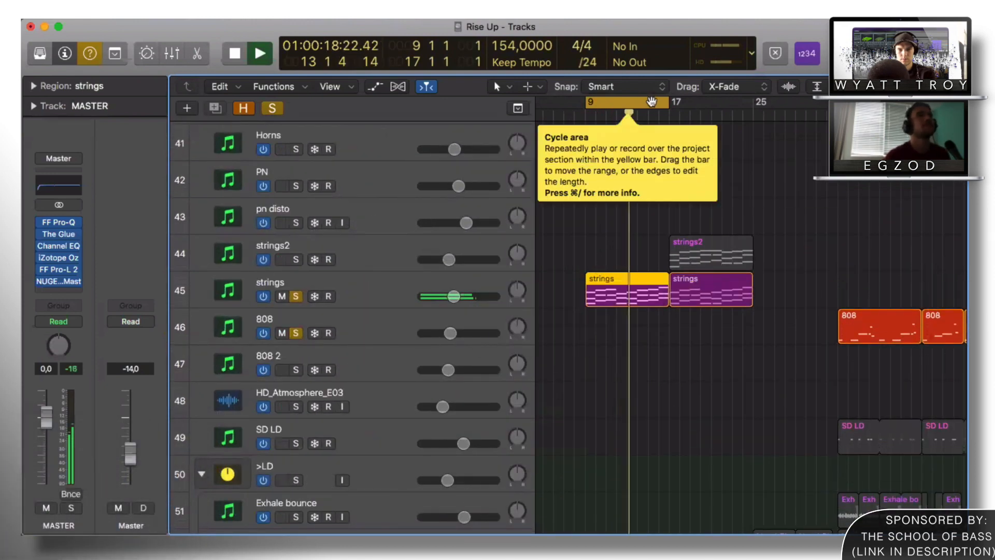
left_click(630, 104)
left_click(295, 259)
scroll(717, 210, "up", 4)
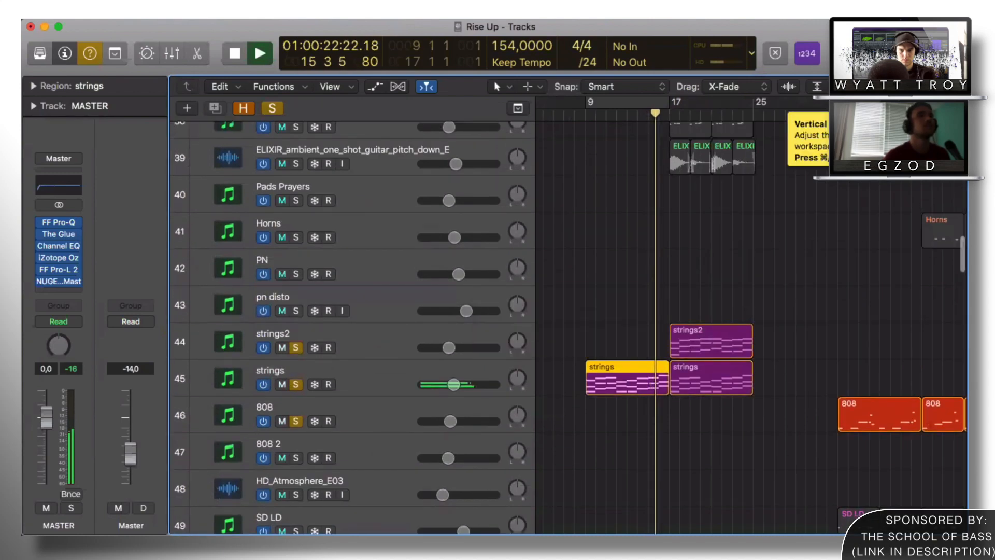
left_click_drag(935, 87, 881, 87)
key("space")
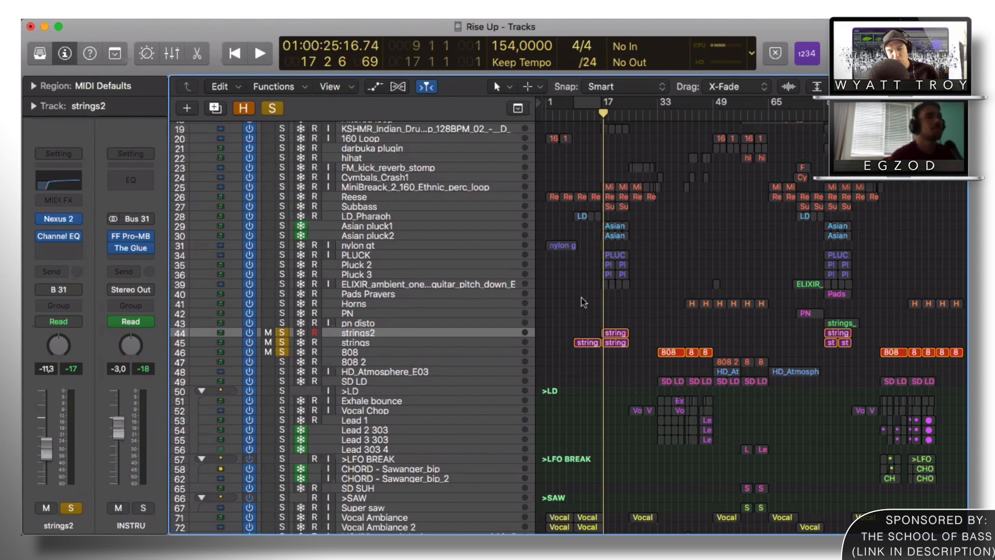
Step: Enlarge the track rows, select pn disto, and play from bar 17 zoomed in
key("super+Down")
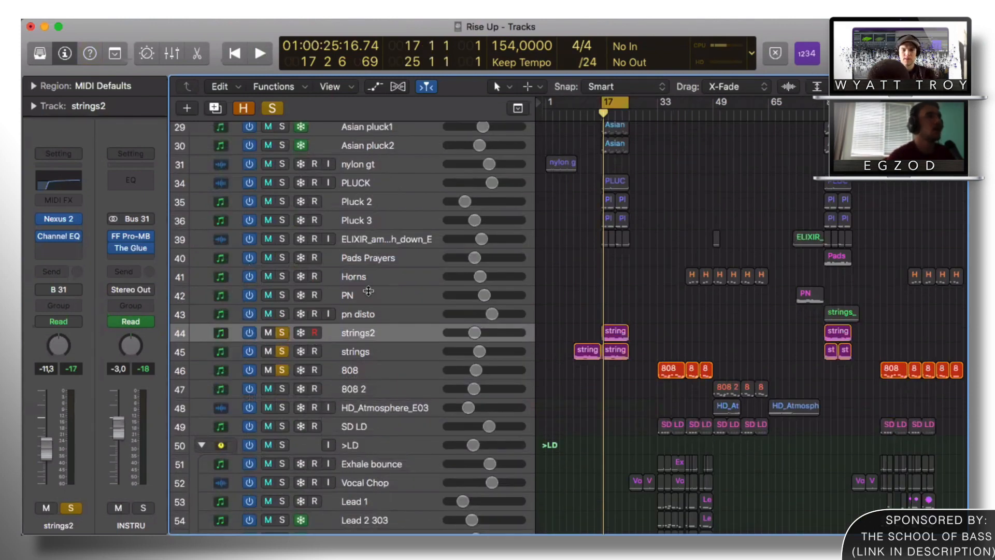
left_click(336, 319)
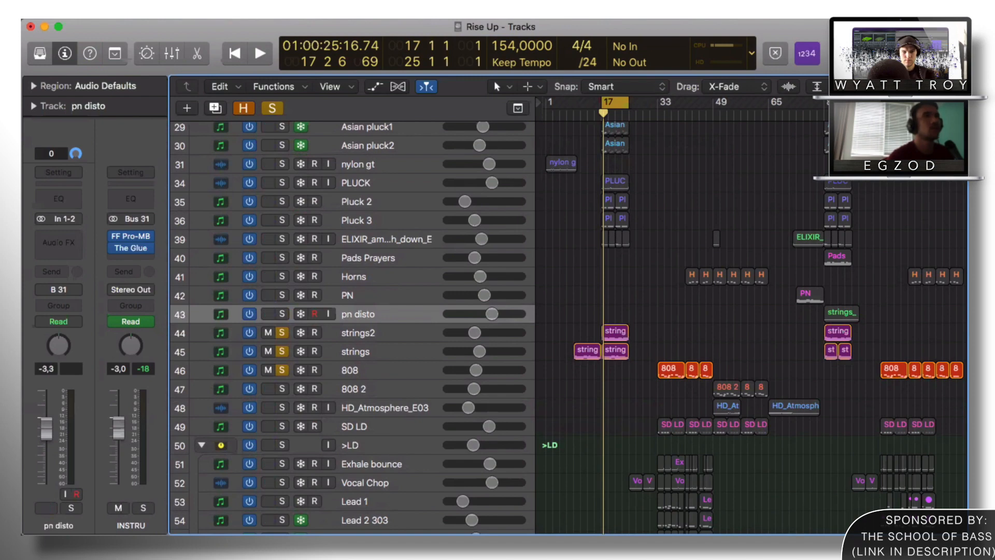
key("super+Down")
key("super+Down")
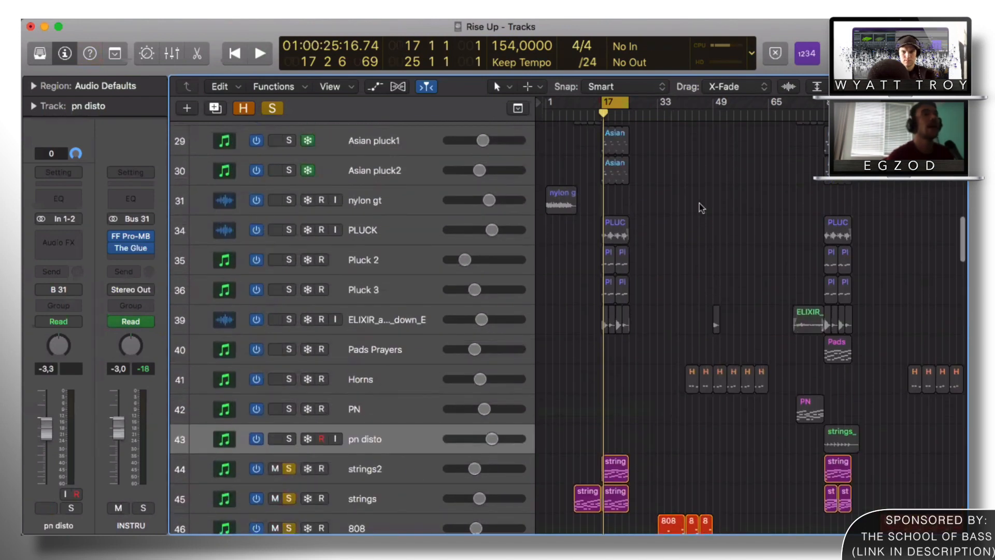
key("space")
key("z")
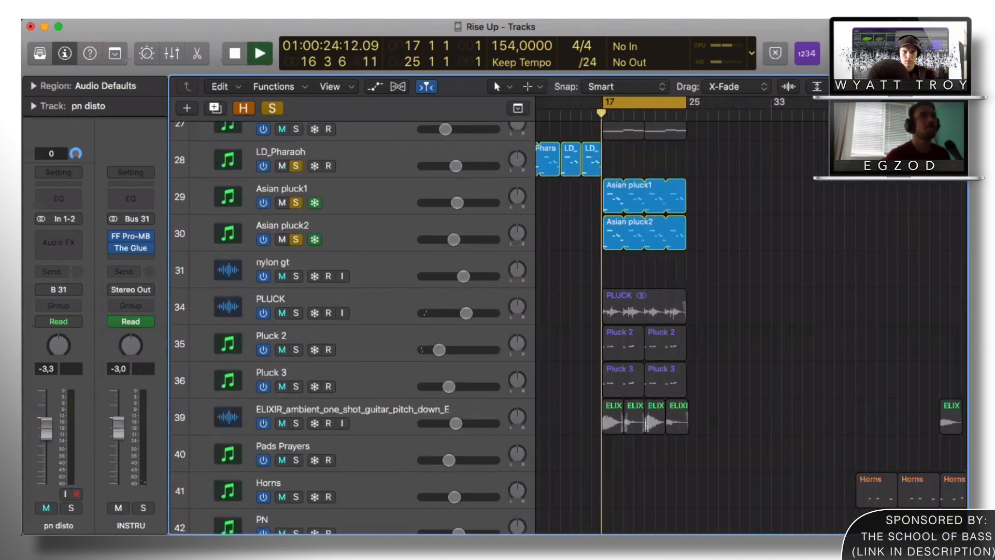
scroll(365, 280, "up", 3)
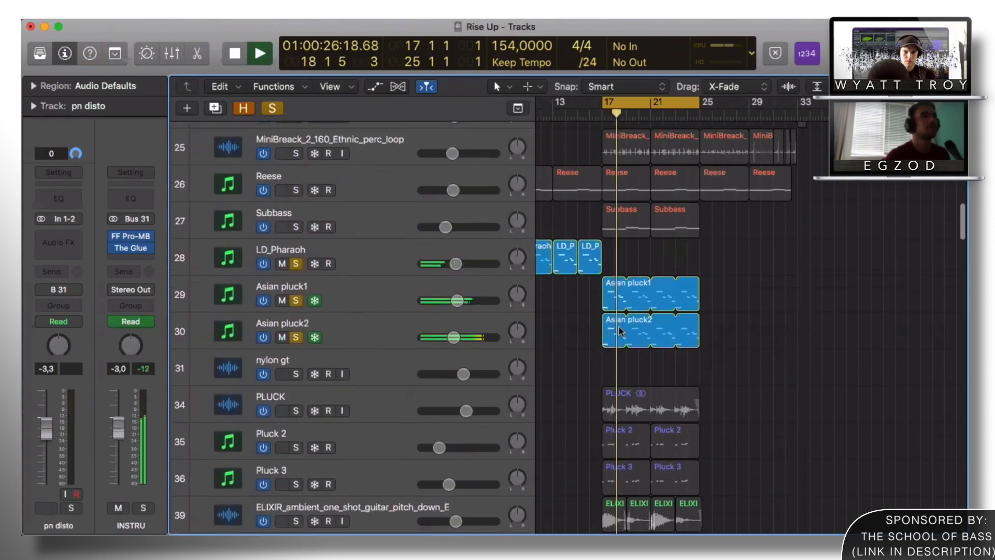
Step: Open the Asian pluck1 region's notes in the editor
left_click(623, 303)
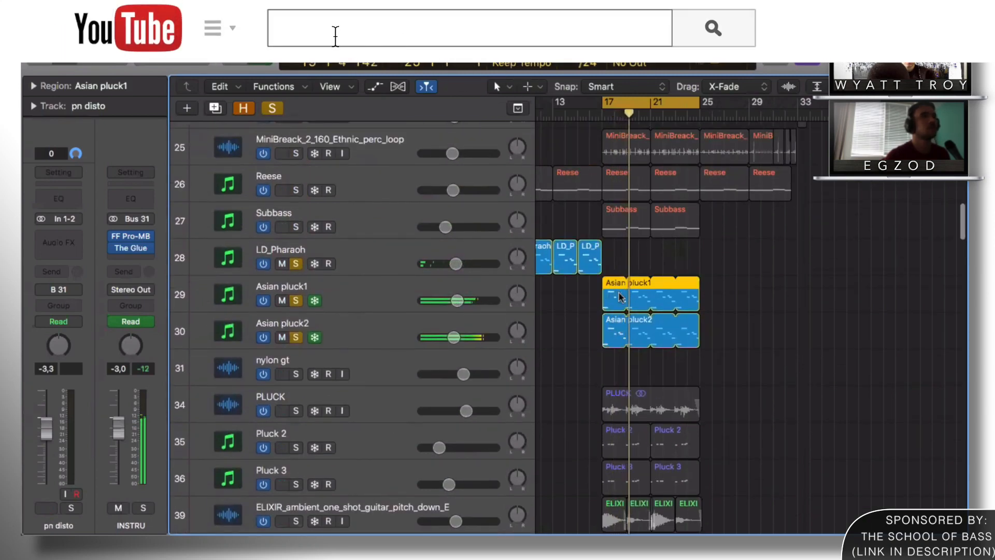
double_click(624, 303)
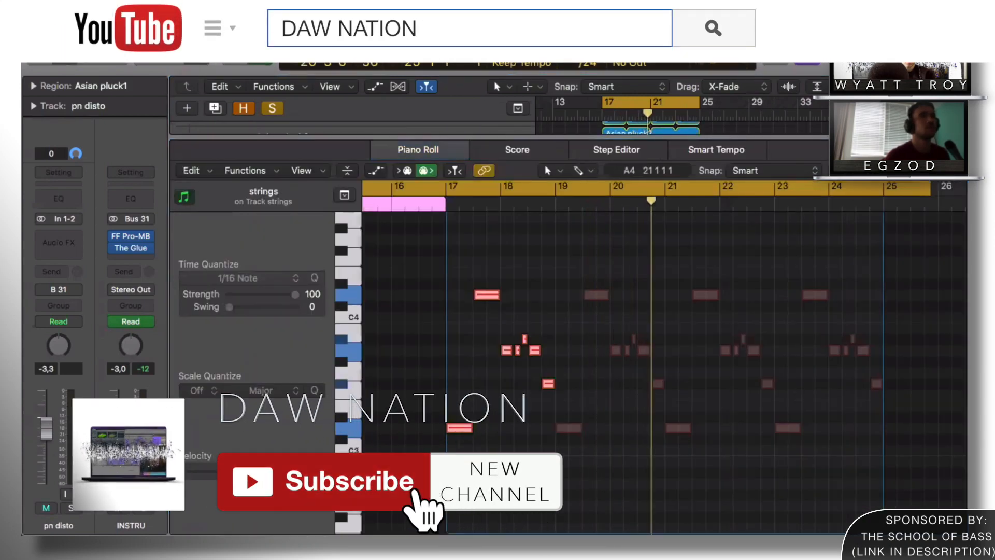
scroll(620, 284, "right", 5)
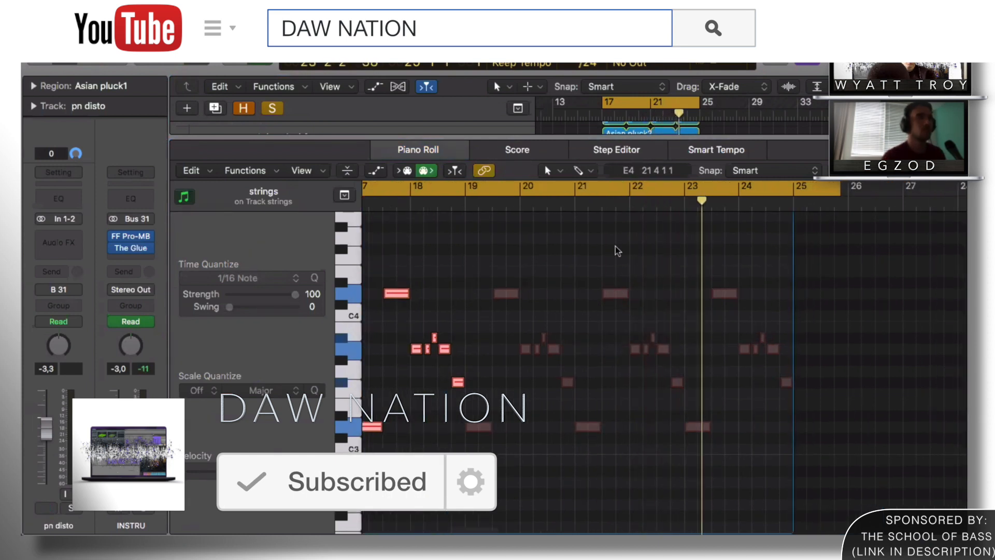
left_click(740, 132)
Step: Check the Mixer, stop playback, and select the Asian pluck1 track
key("x")
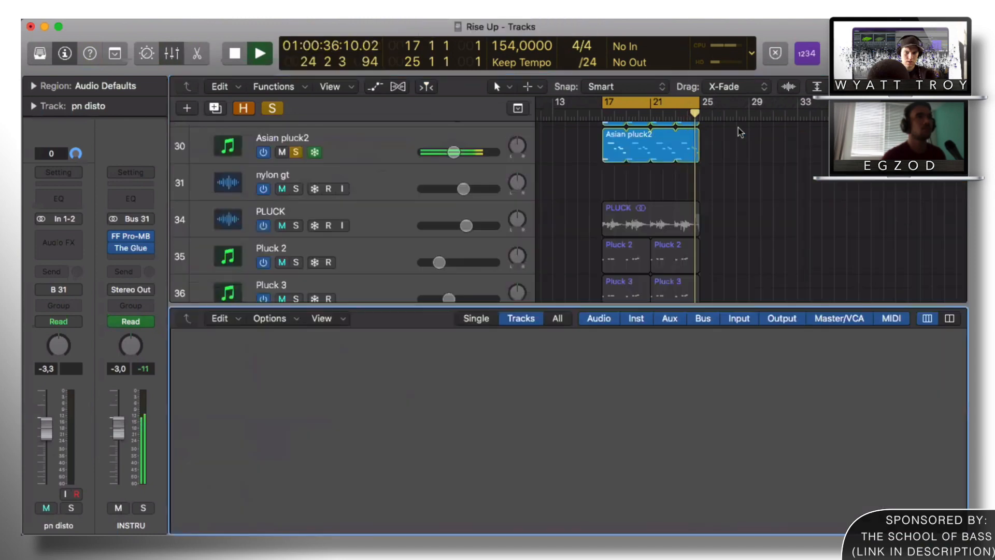
key("space")
key("x")
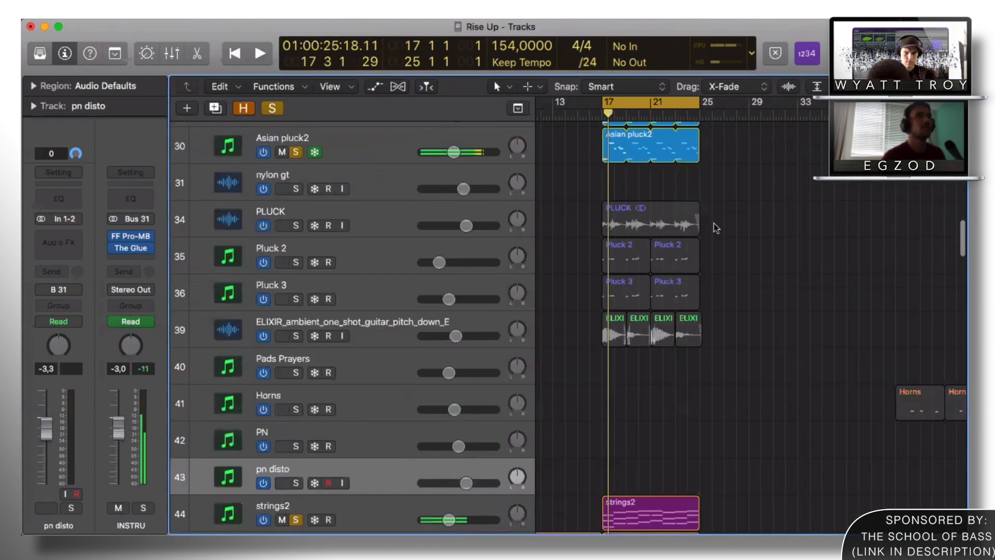
scroll(354, 294, "up", 5)
left_click(353, 294)
Step: Unfreeze Asian pluck2 and inspect sample layers 1 and 3 in Asian pluck1's Iris 2
left_click(318, 342)
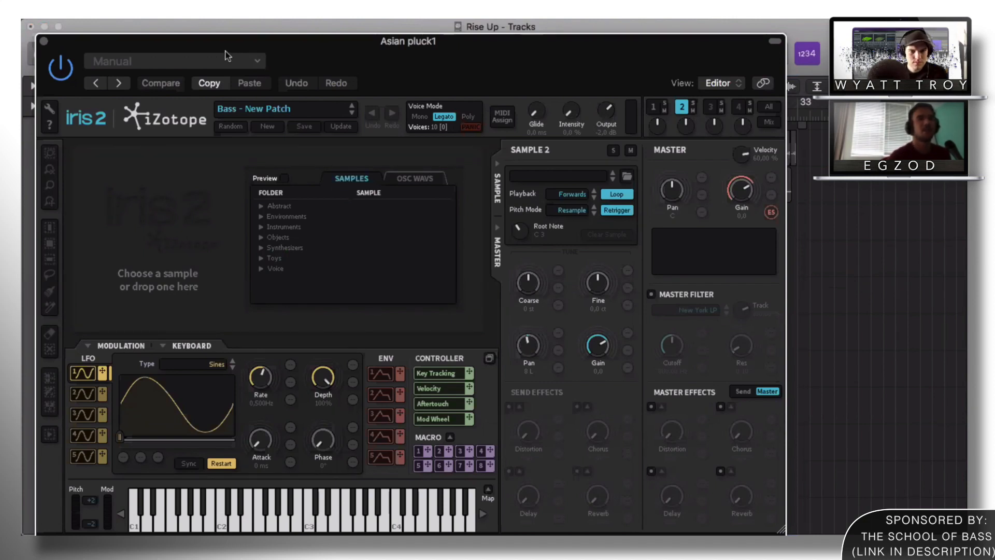
left_click_drag(226, 44, 233, 38)
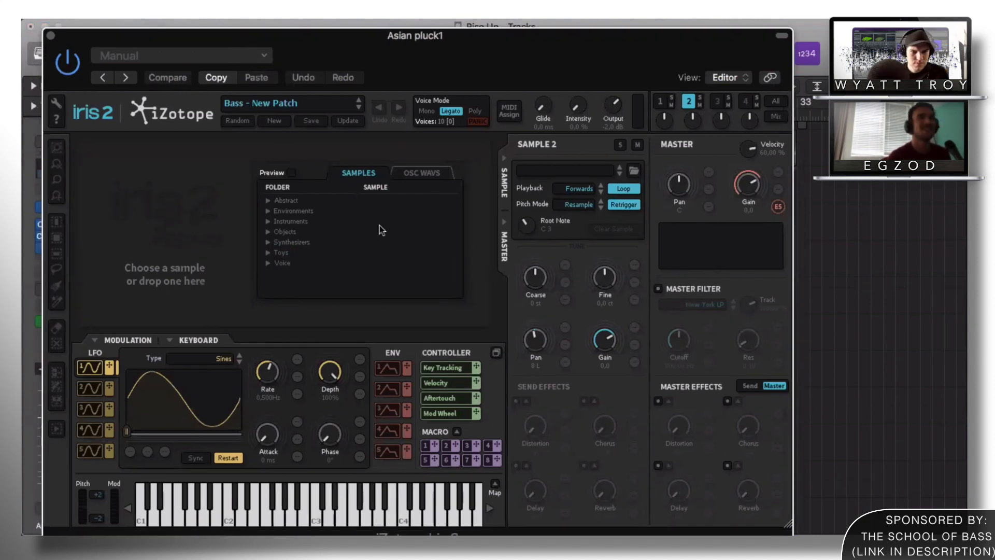
left_click(661, 102)
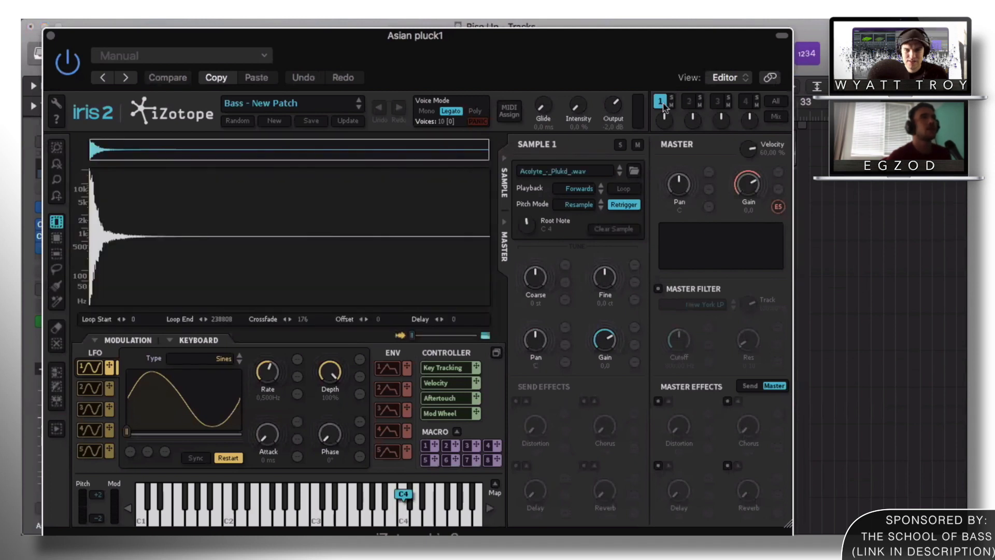
left_click(716, 103)
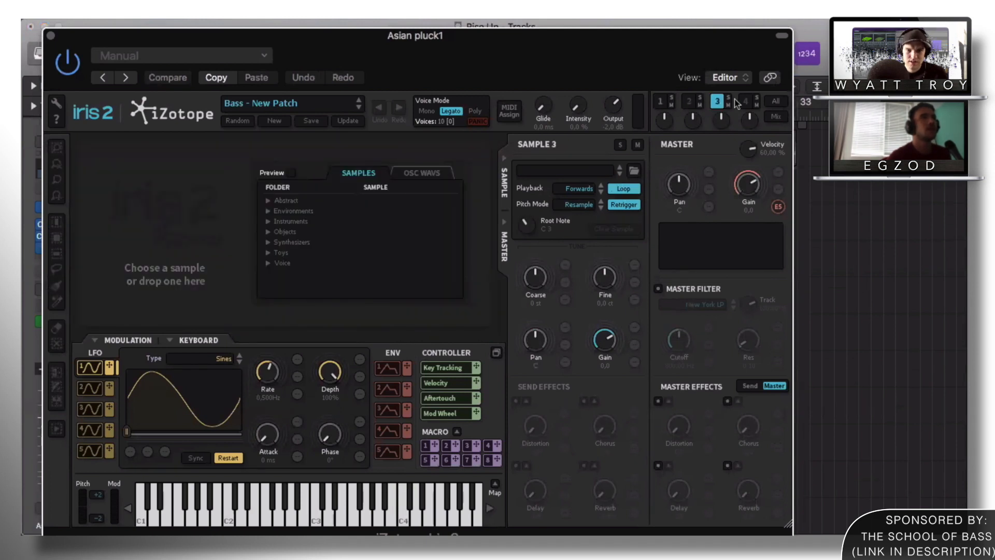
left_click(51, 36)
Step: Inspect sample layers 1 and 3 in Asian pluck2's Iris 2 instrument, then close it
left_click(345, 320)
left_click(60, 197)
left_click(654, 106)
left_click(710, 106)
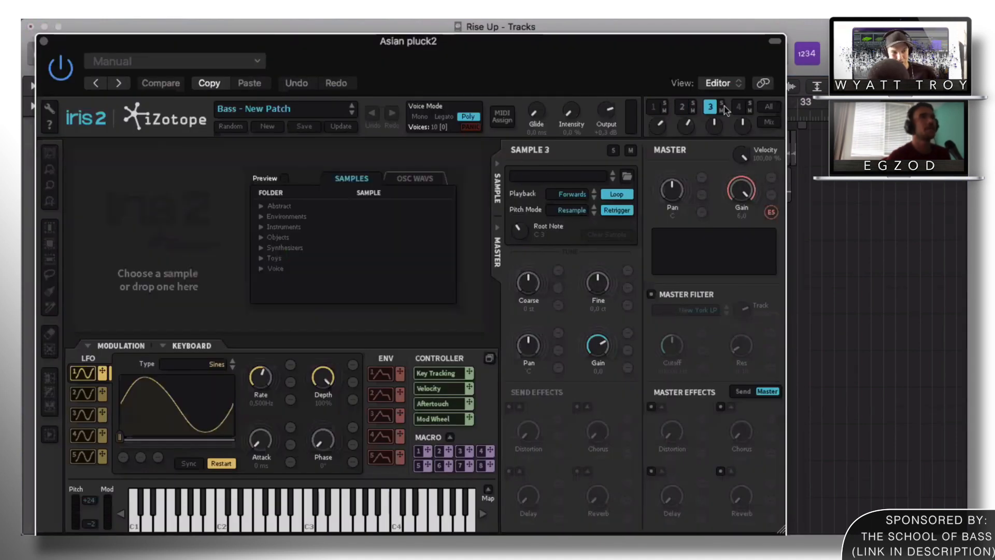
left_click(44, 41)
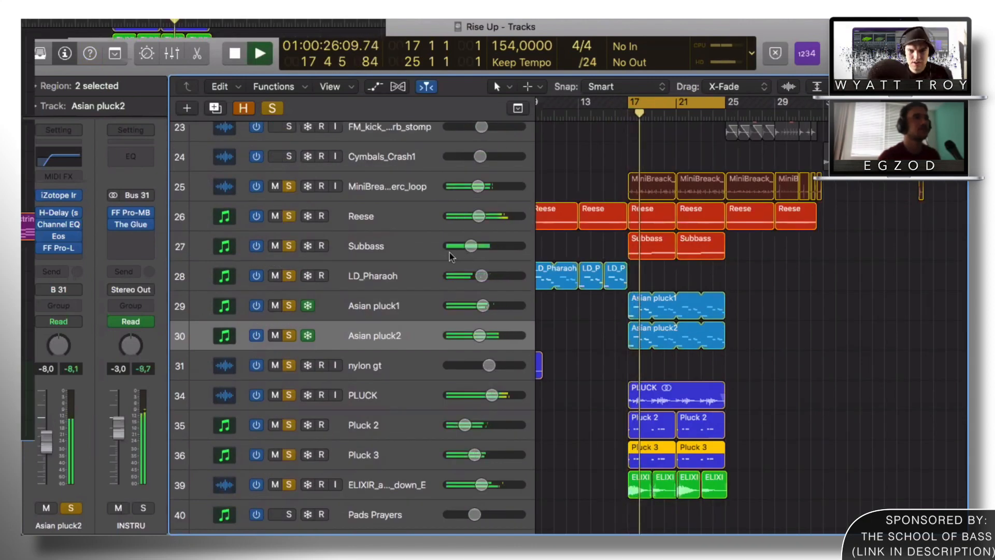
Step: Select Subbass, stop playback near bar 22, and zoom out to scan the arrangement
left_click(398, 257)
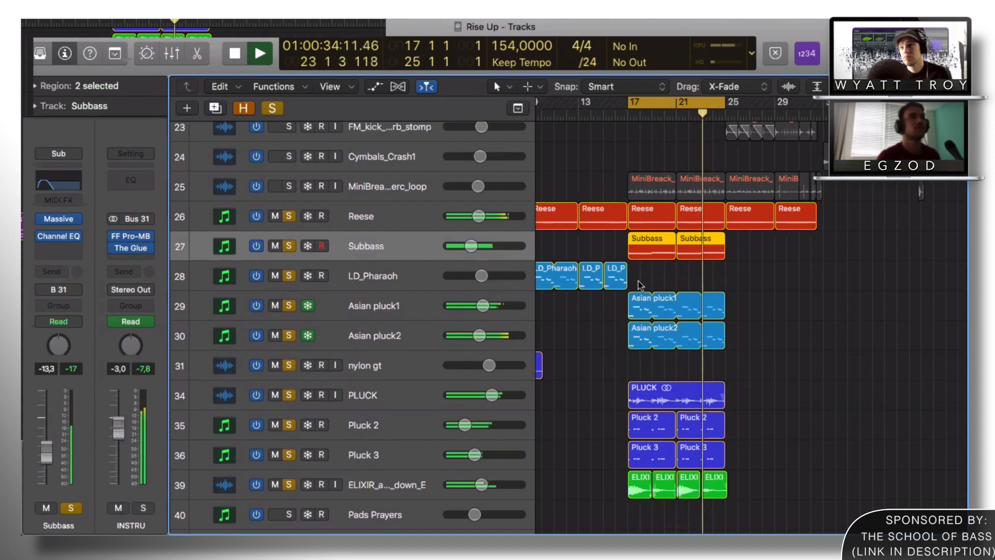
key("space")
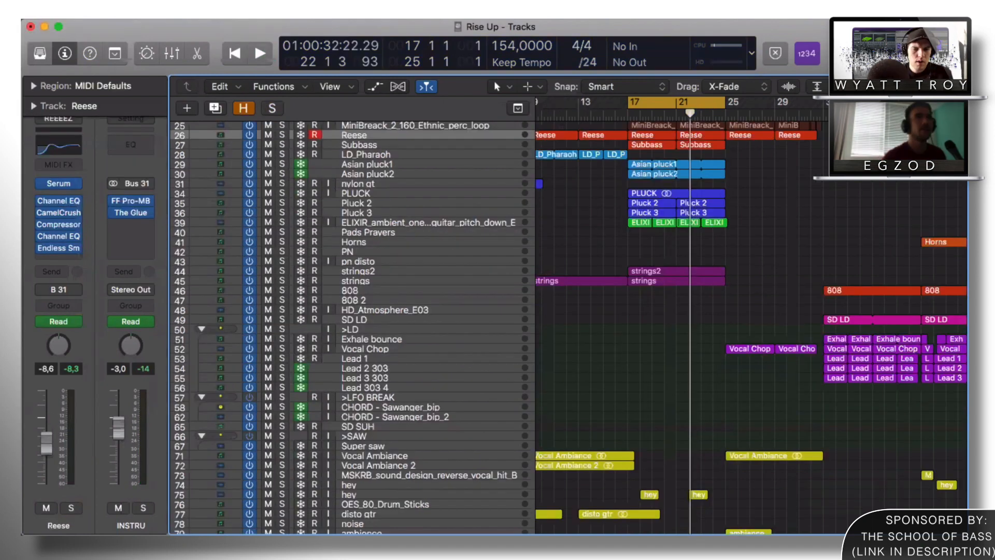
key("super+Left")
key("super+Left")
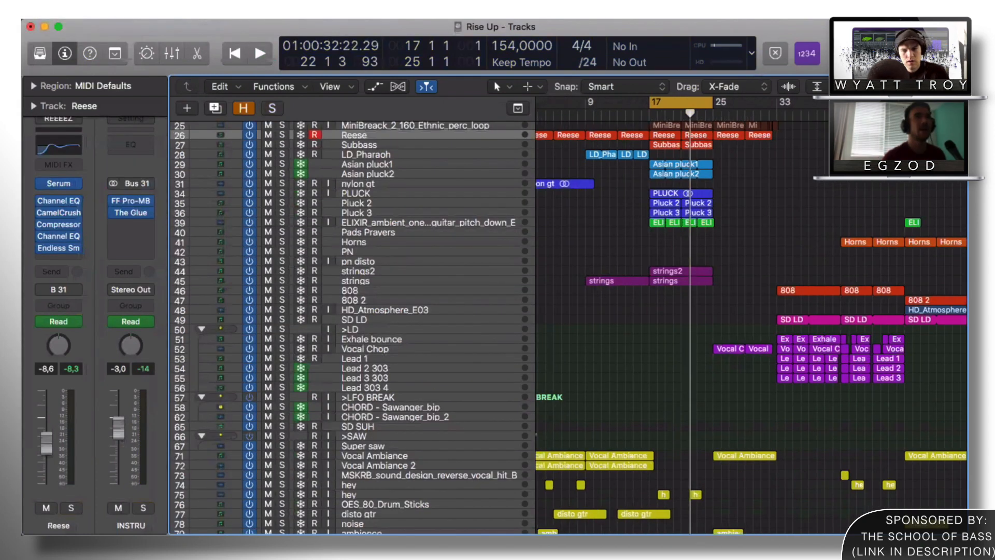
scroll(676, 189, "left", 2)
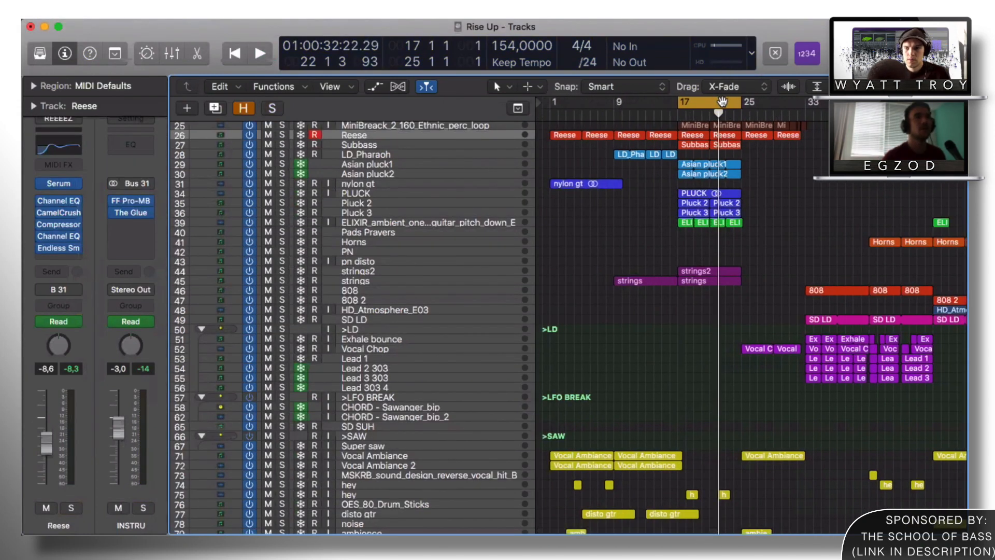
scroll(755, 176, "right", 2)
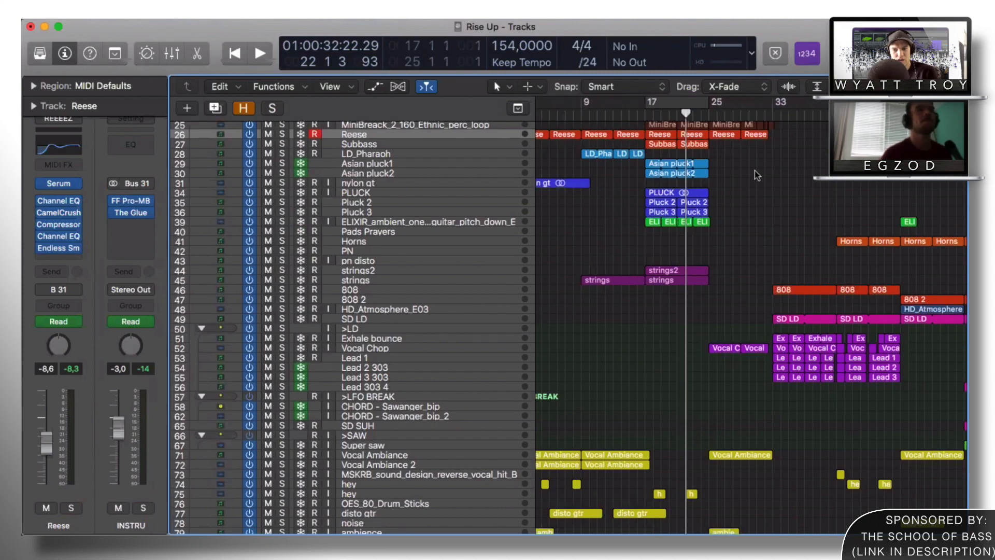
scroll(755, 171, "left", 2)
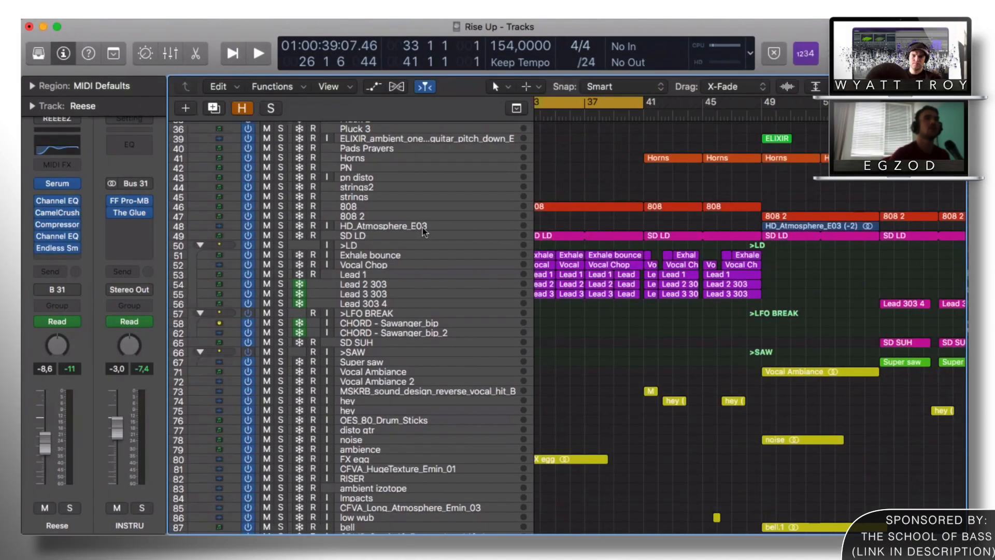
key("super+Down")
key("super+Down")
key("super+Down")
key("super+Down")
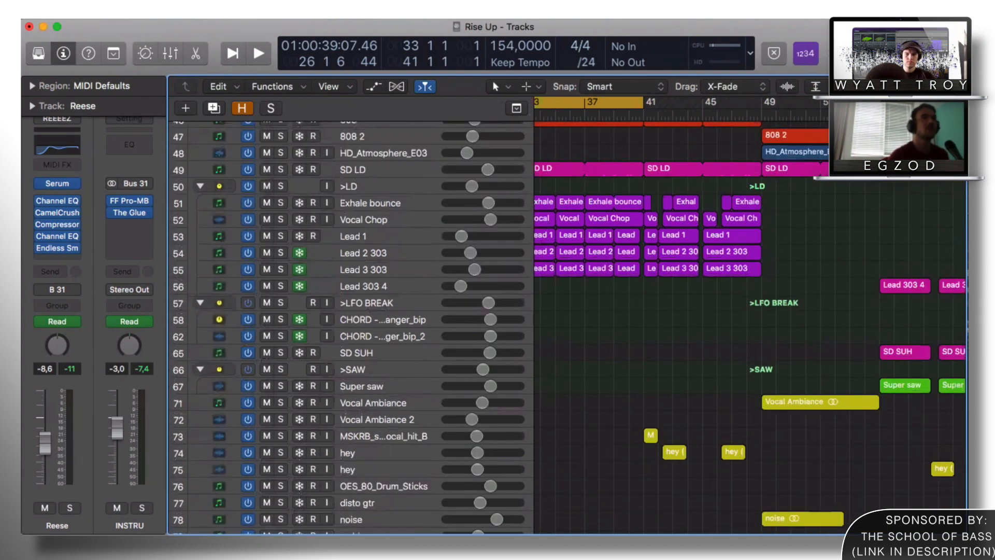
key("super+Left")
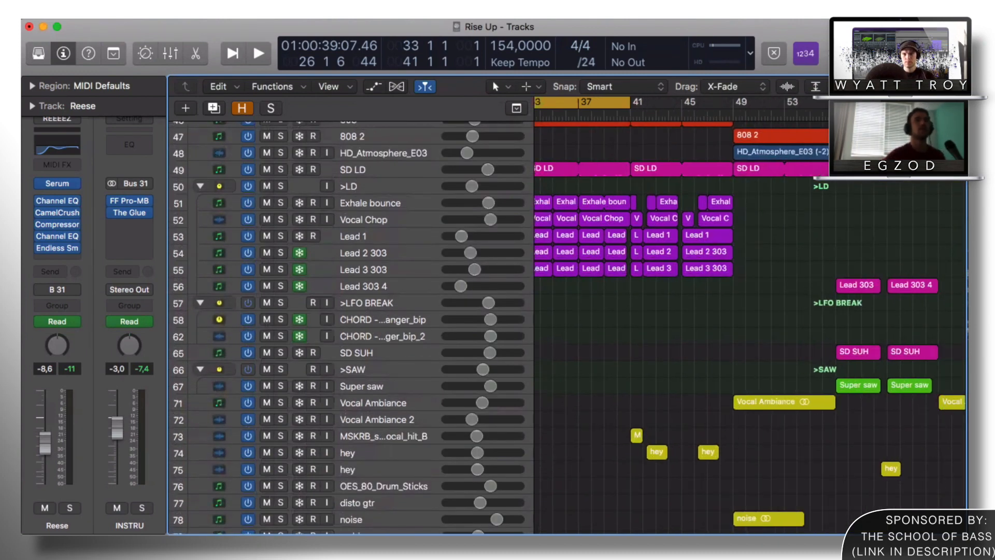
scroll(591, 203, "up", 3)
scroll(612, 202, "left", 3)
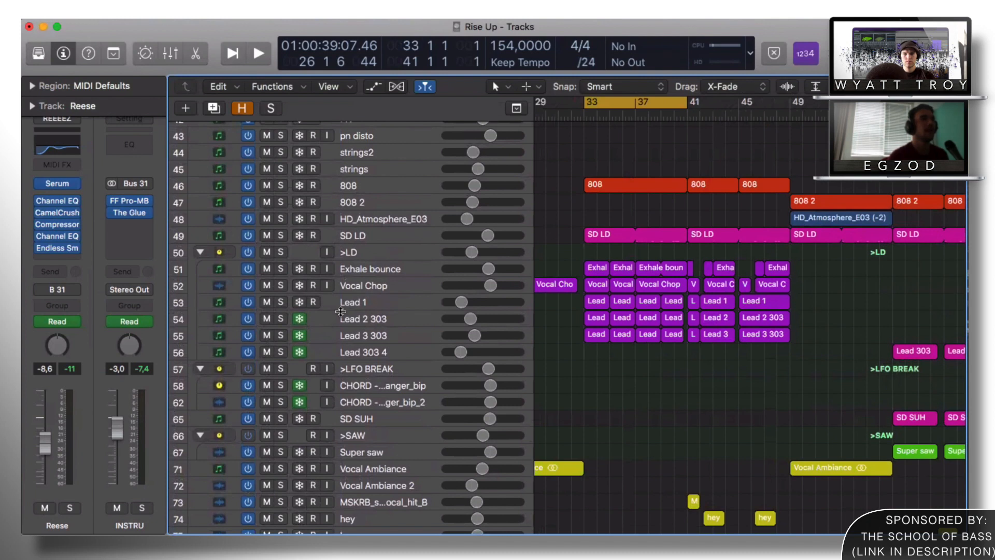
left_click(360, 305)
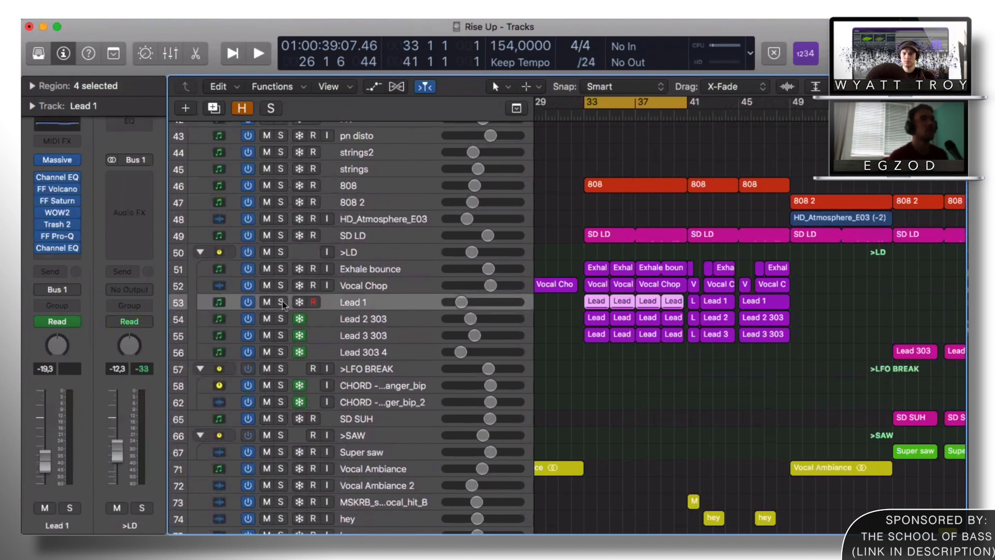
left_click(377, 319)
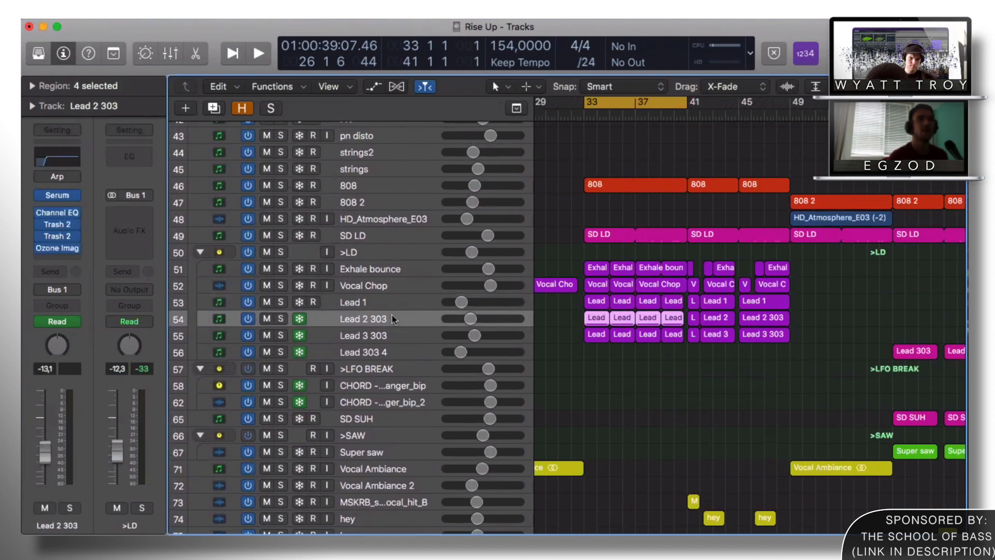
scroll(694, 209, "up", 2)
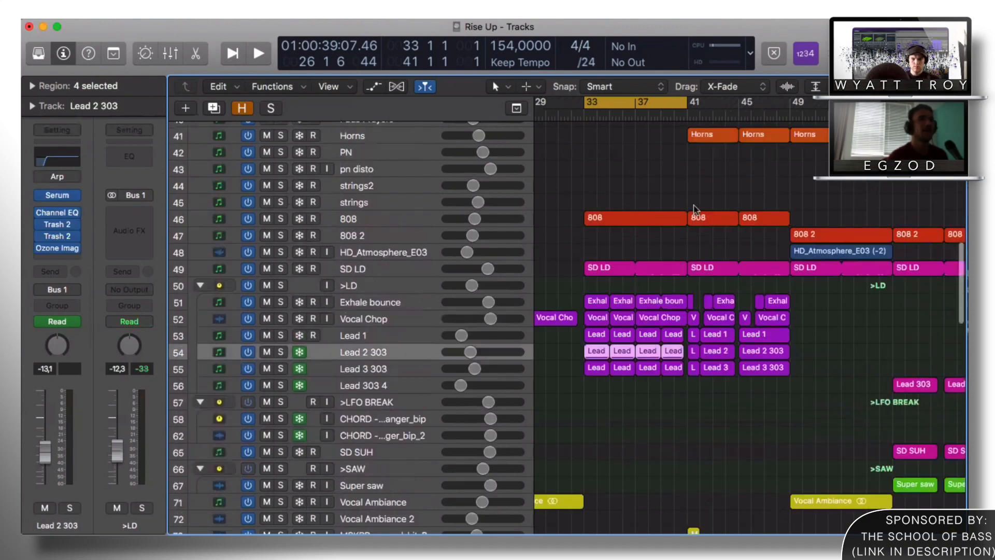
left_click(372, 308)
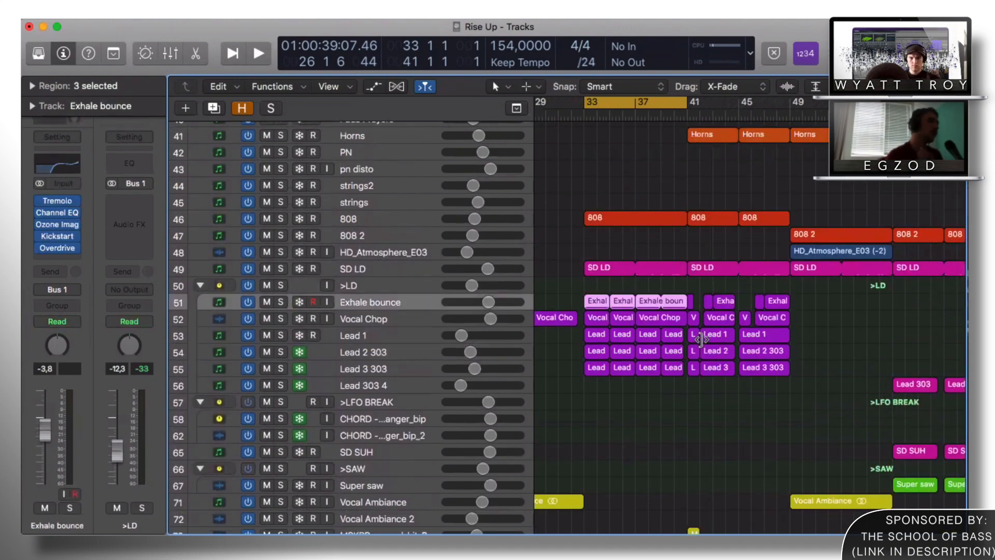
key("super+Left")
key("super+Left")
key("super+Left")
scroll(641, 283, "up", 4)
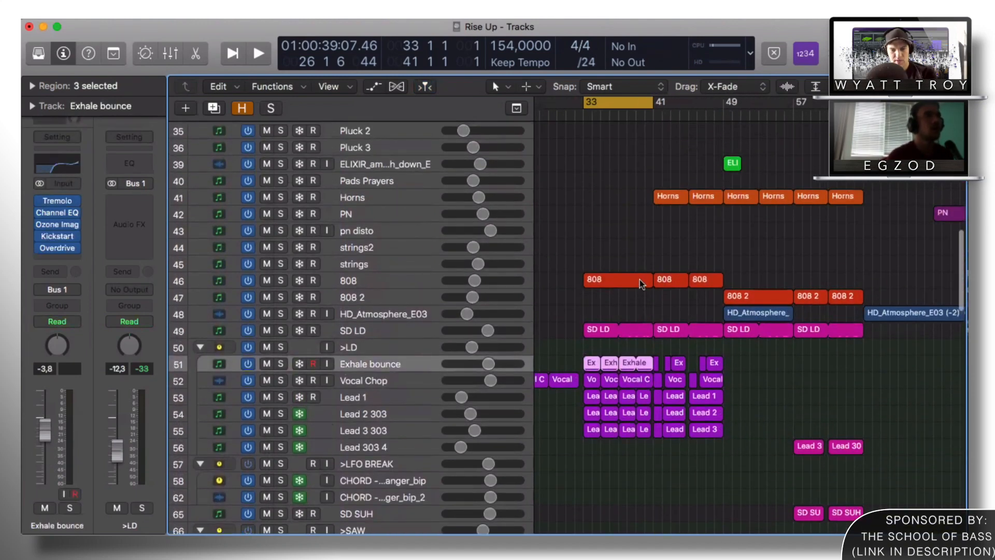
scroll(641, 283, "right", 2)
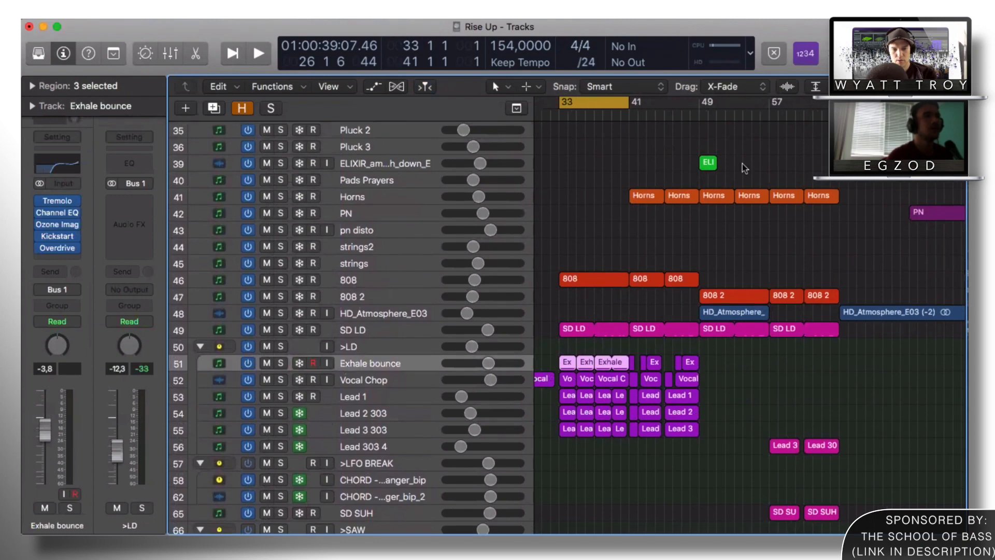
key("super+Up")
key("super+Down")
key("super+Down")
key("super+Down")
key("super+Down")
scroll(444, 308, "down", 5)
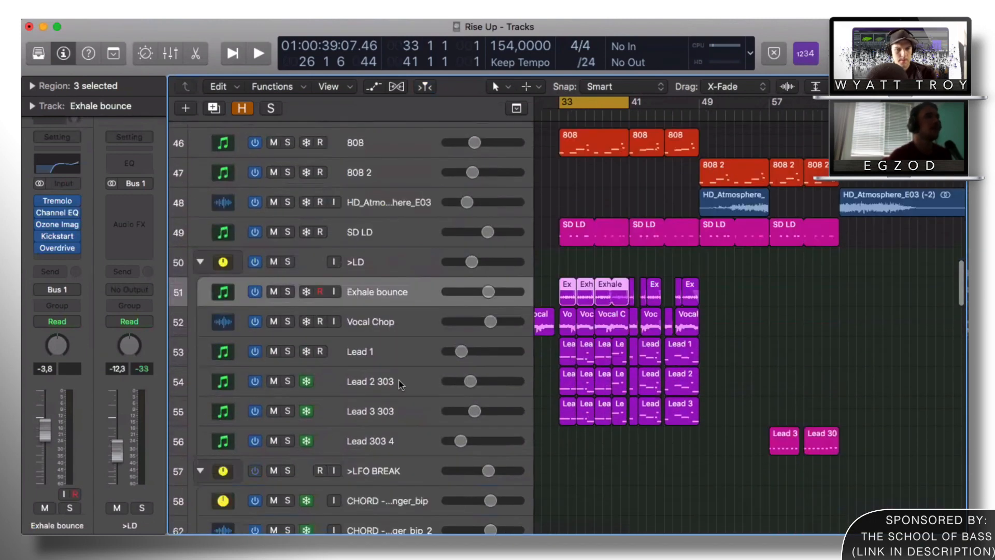
left_click(399, 382)
left_click(384, 412)
left_click(363, 383)
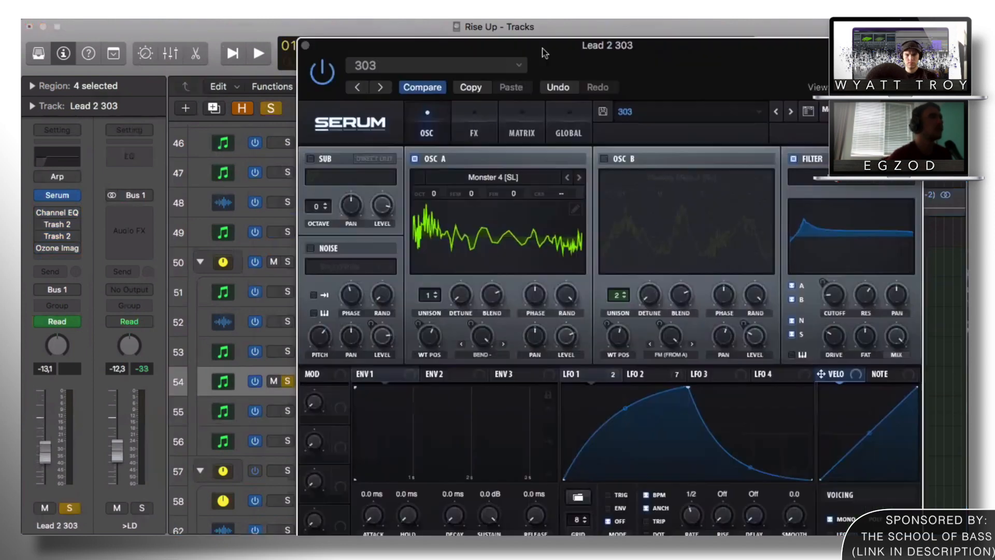
Step: Review the Distortion effect in the Lead 2 303 Serum FX rack
left_click_drag(570, 52, 560, 42)
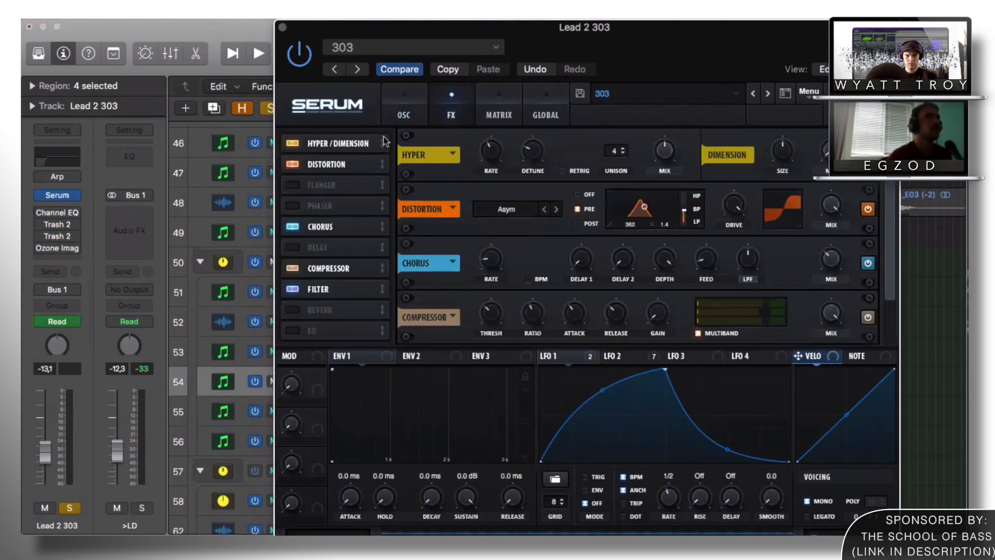
left_click(414, 115)
left_click(451, 112)
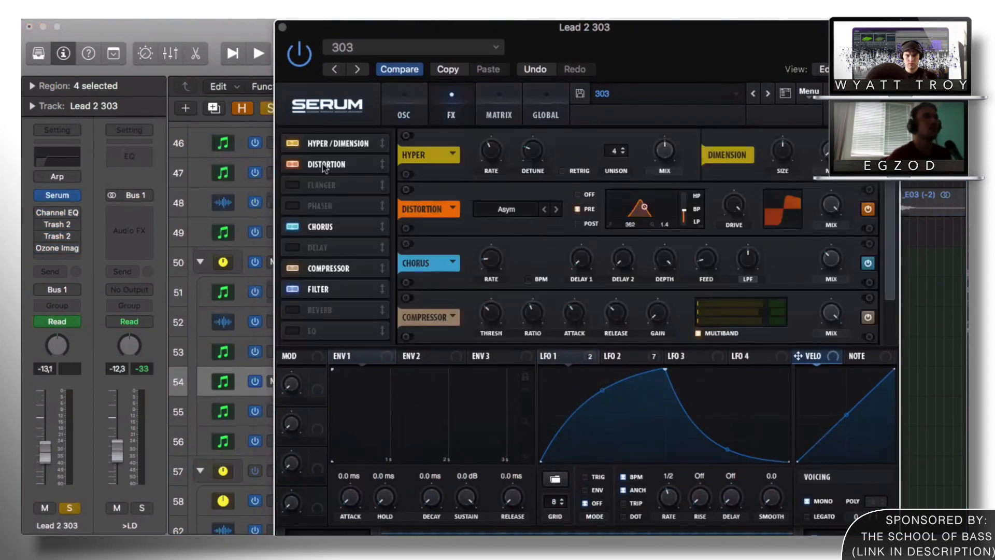
Step: Browse the OSC A wavetable list on Serum's oscillator page, then stop playback
left_click(296, 164)
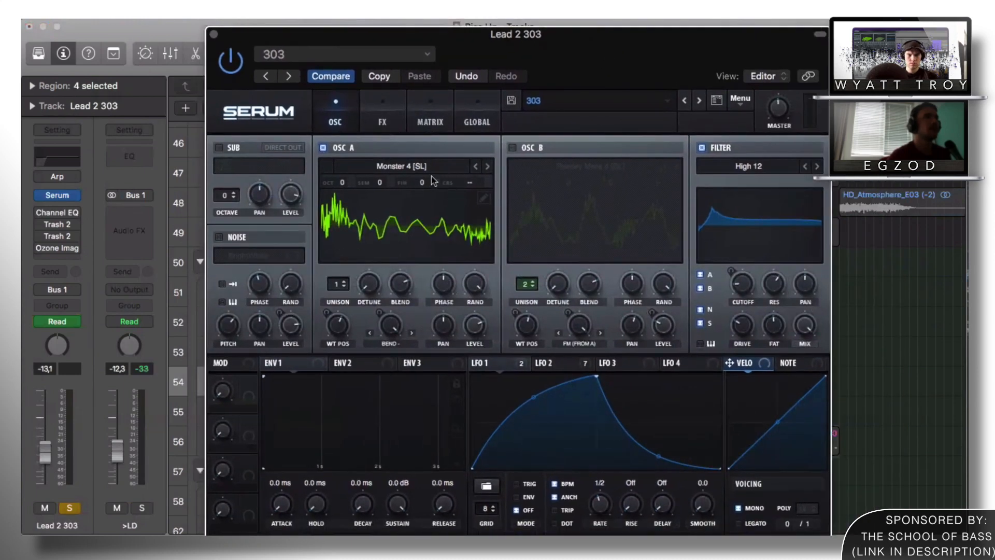
left_click_drag(597, 44, 598, 39)
left_click(402, 166)
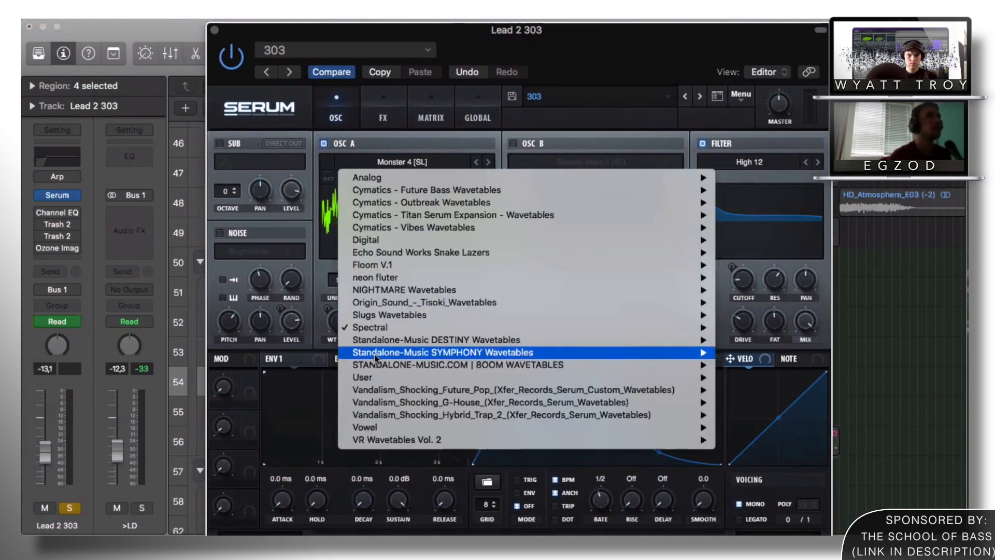
mouse_move(424, 330)
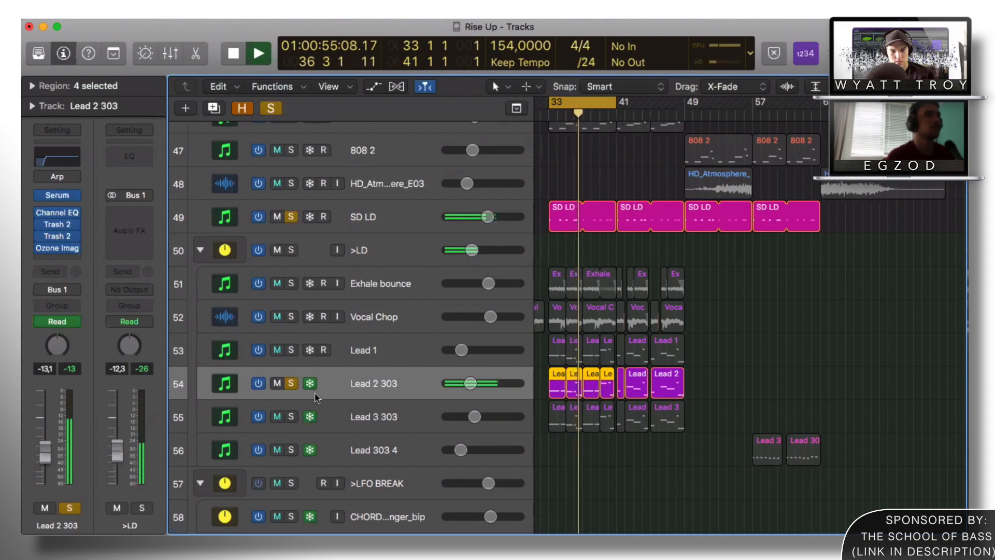
key("space")
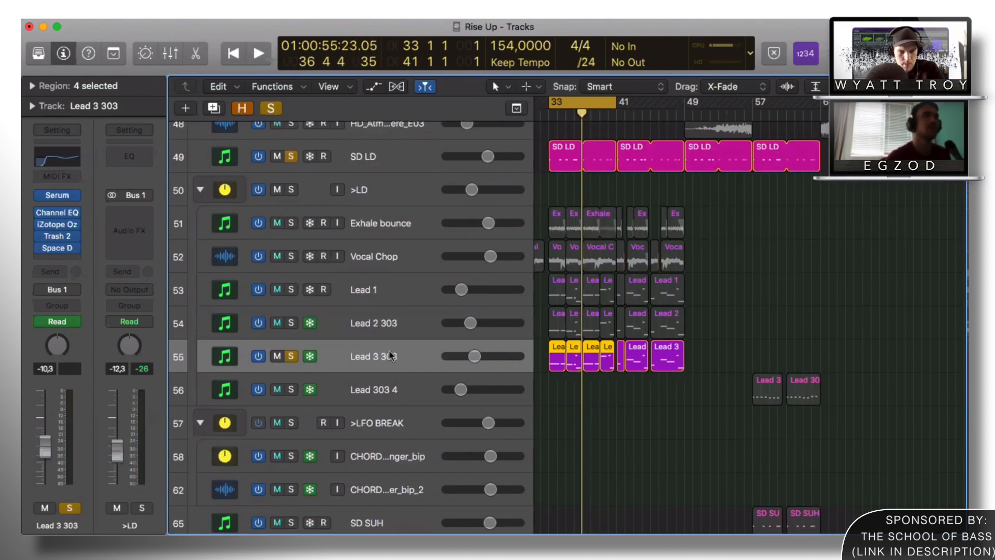
Step: Play and stop Lead 3 303, then view its notes in the Piano Roll
key("space")
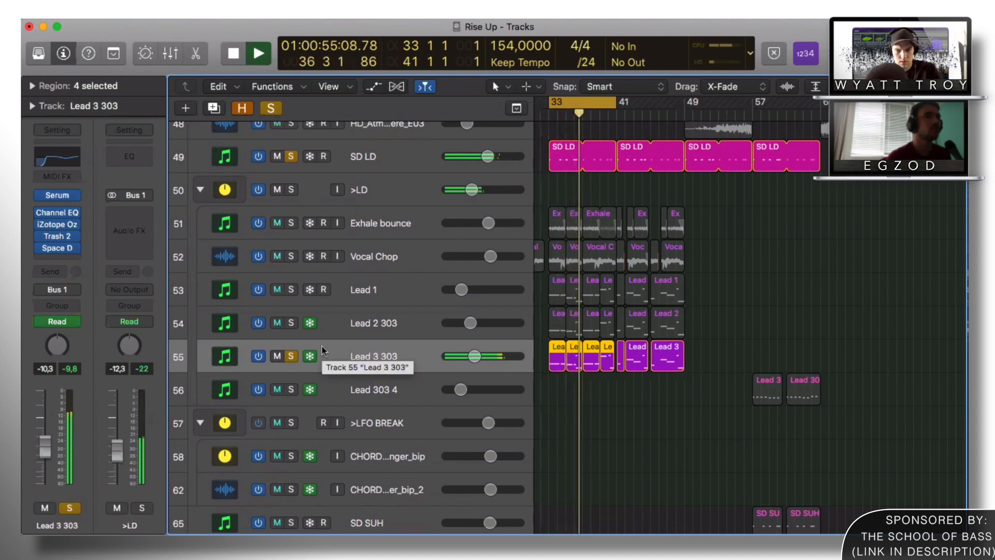
key("space")
key("p")
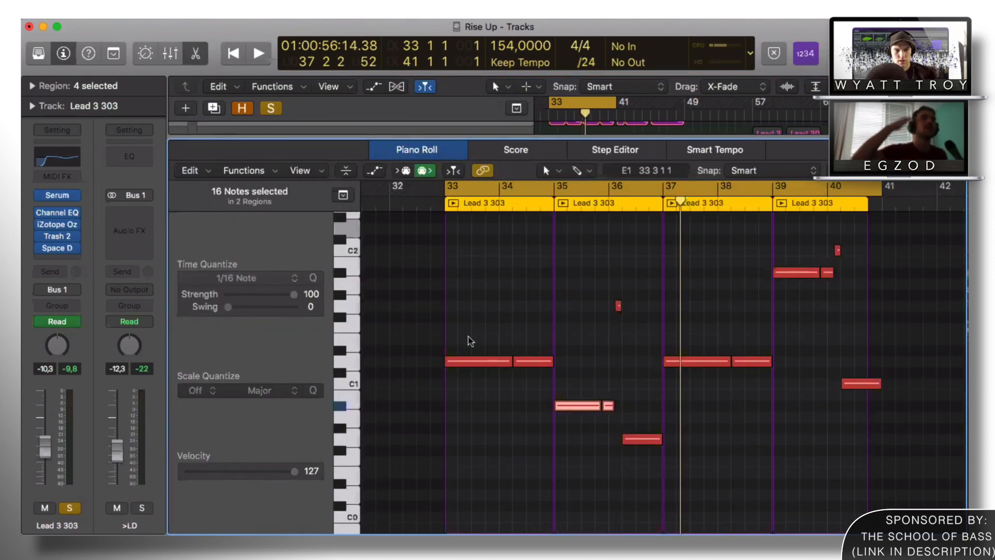
key("p")
scroll(296, 275, "up", 3)
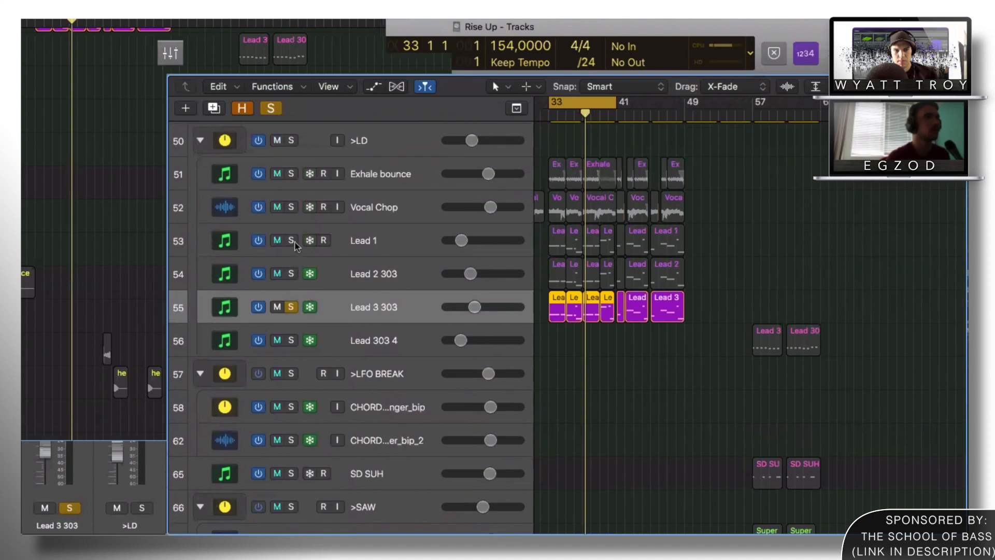
Step: Solo Lead 1 and Lead 2 303 and extend the cycle to bar 49
left_click(293, 243)
left_click(294, 274)
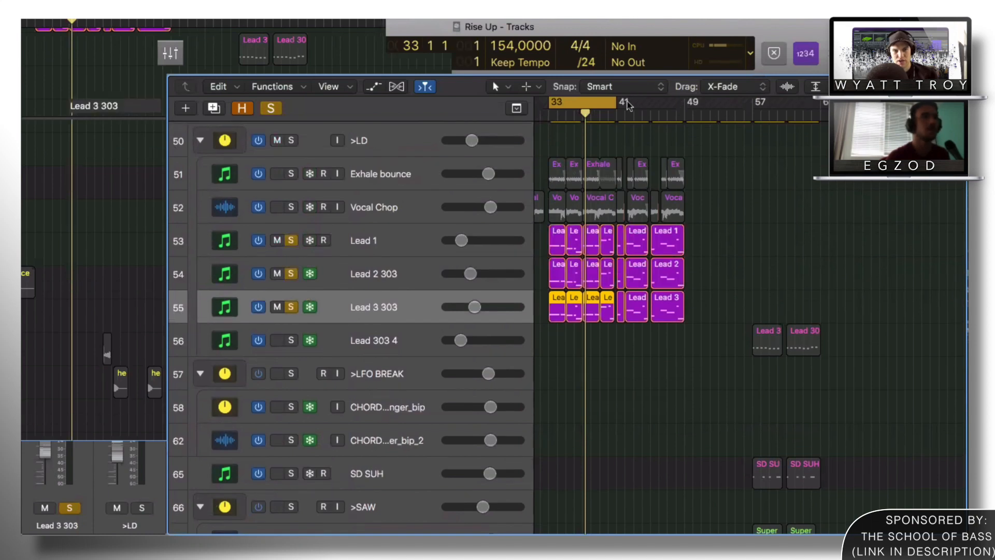
left_click_drag(614, 102, 686, 102)
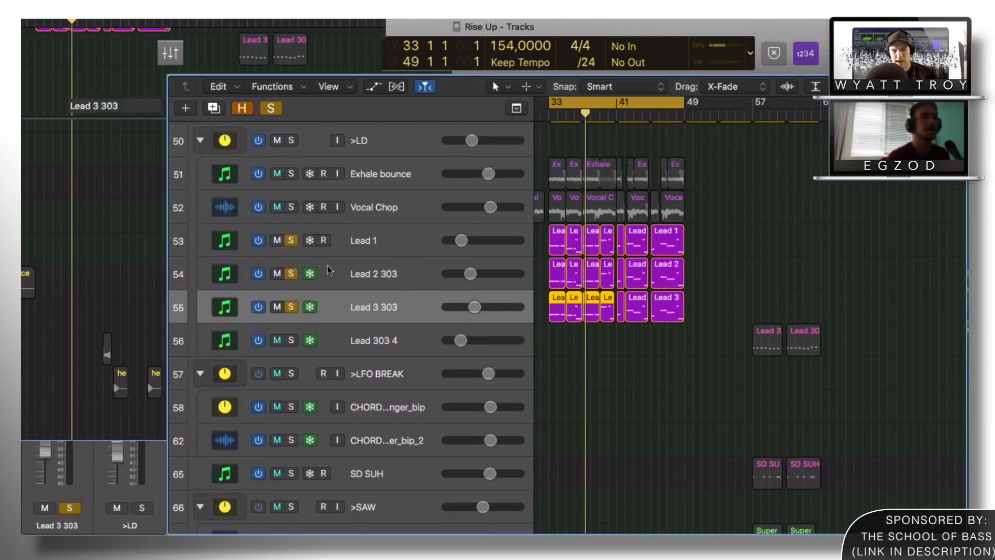
Step: Unsolo Lead 2 303 and Lead 3 303, then freeze the Lead 1 track
key("i")
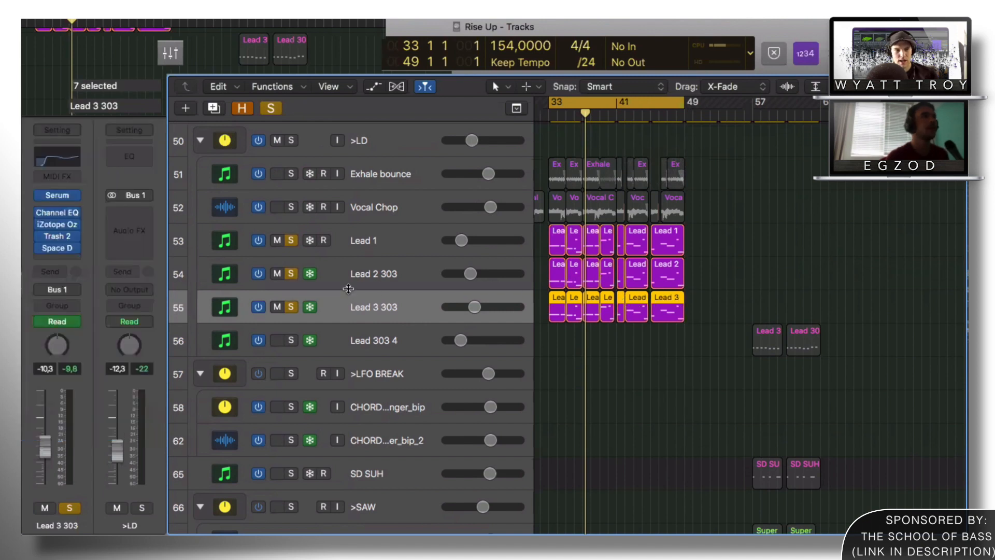
left_click(348, 288)
left_click(345, 302)
left_click(351, 275)
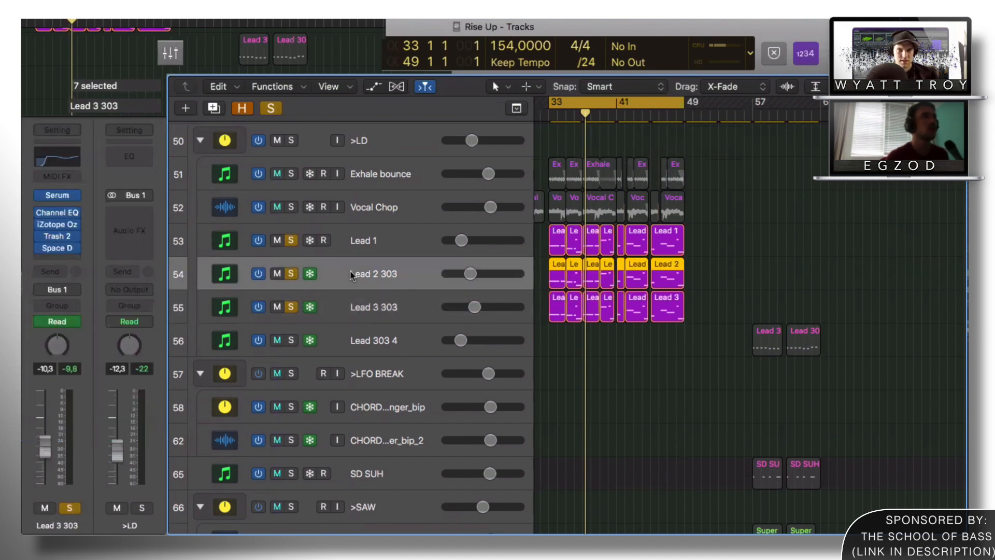
left_click(332, 305)
left_click(291, 274)
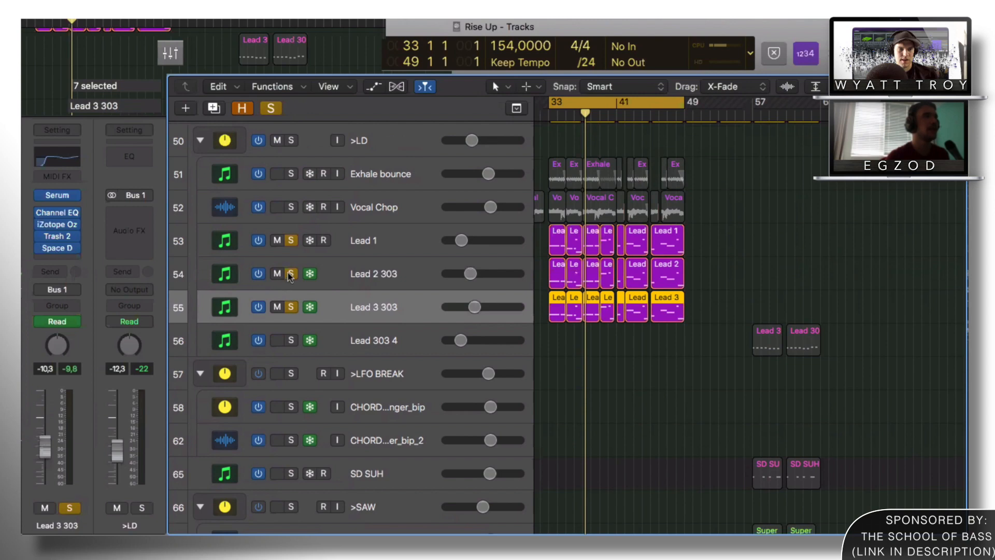
left_click(290, 306)
left_click(371, 238)
left_click(310, 240)
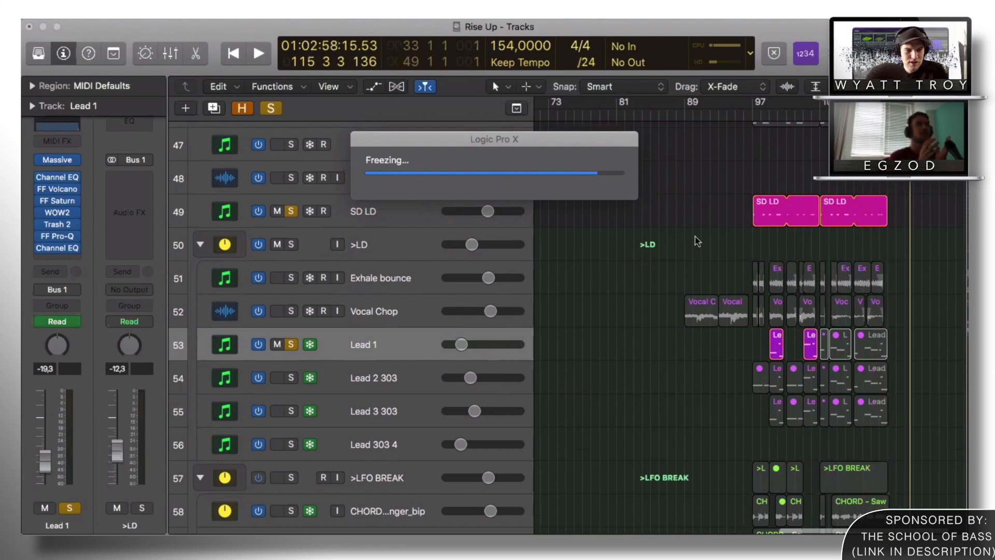
Step: Play Lead 1, then solo Lead 2 303, Lead 3 303 and Lead 303 4 from bar 33
left_click(361, 345)
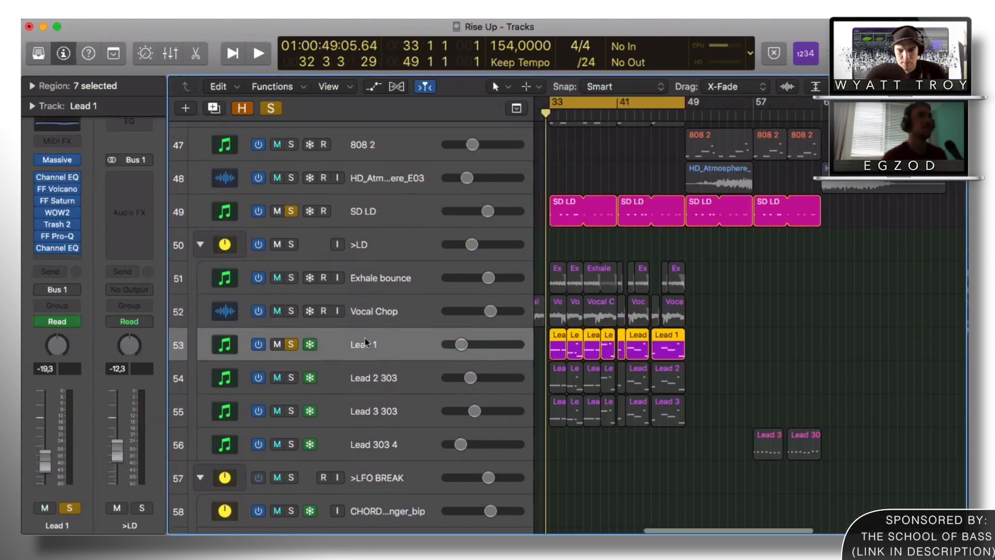
key("space")
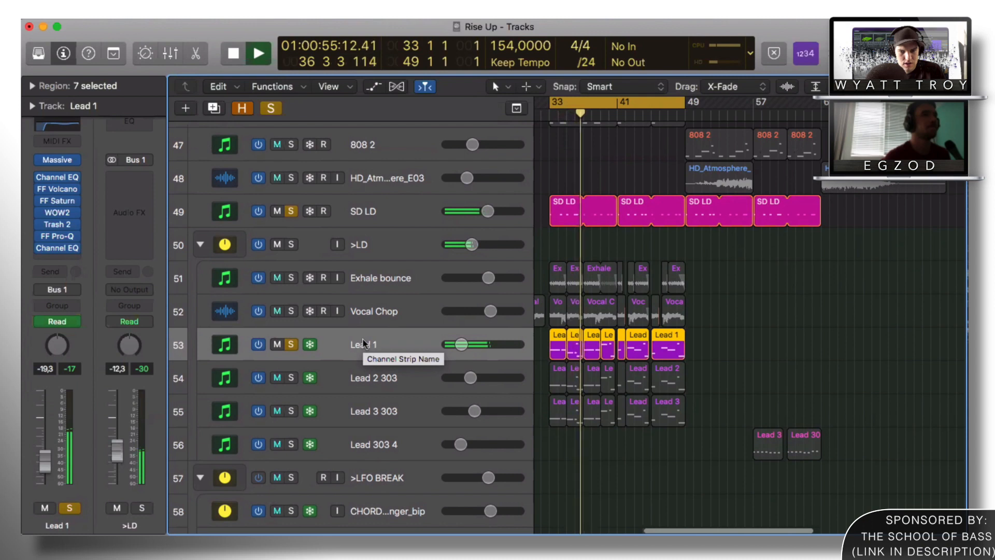
key("space")
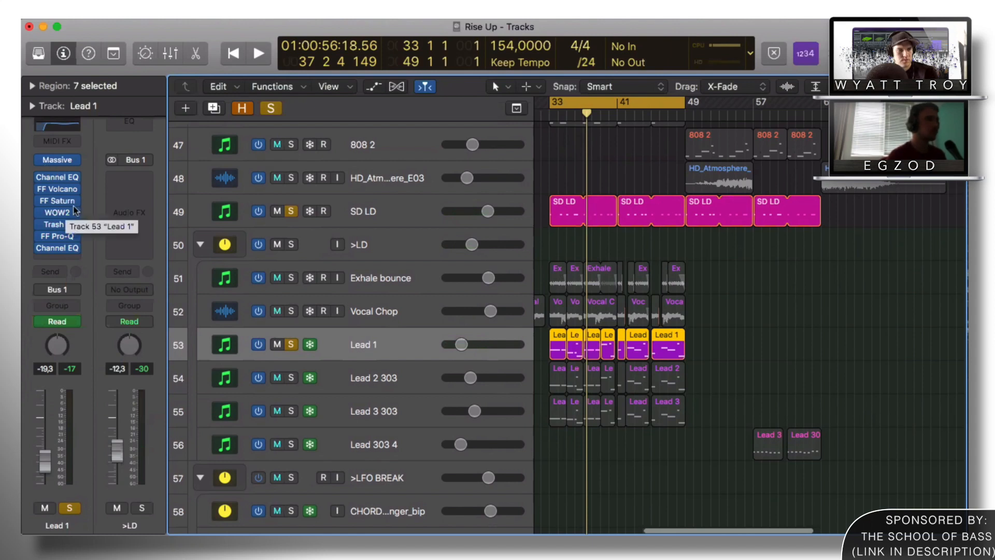
left_click_drag(291, 378, 291, 446)
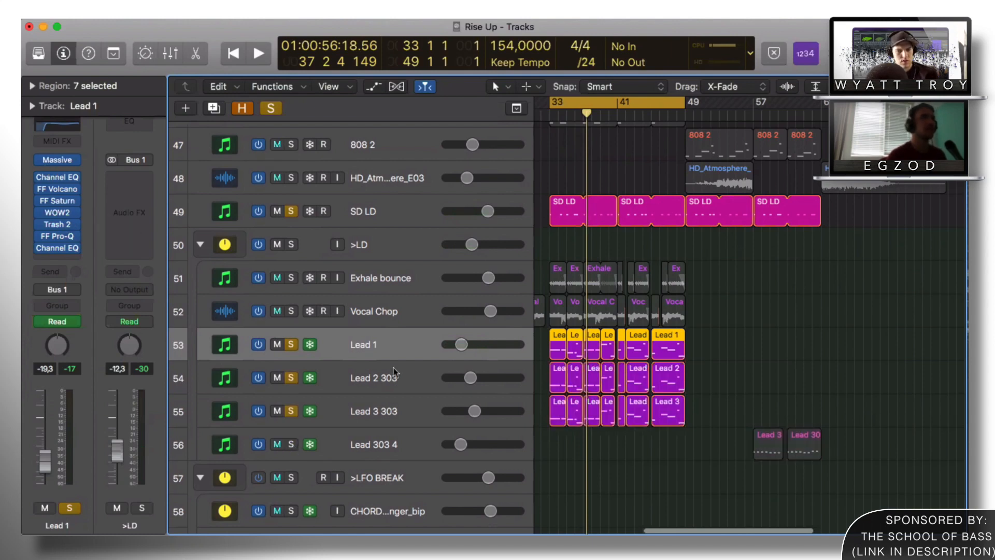
key("space")
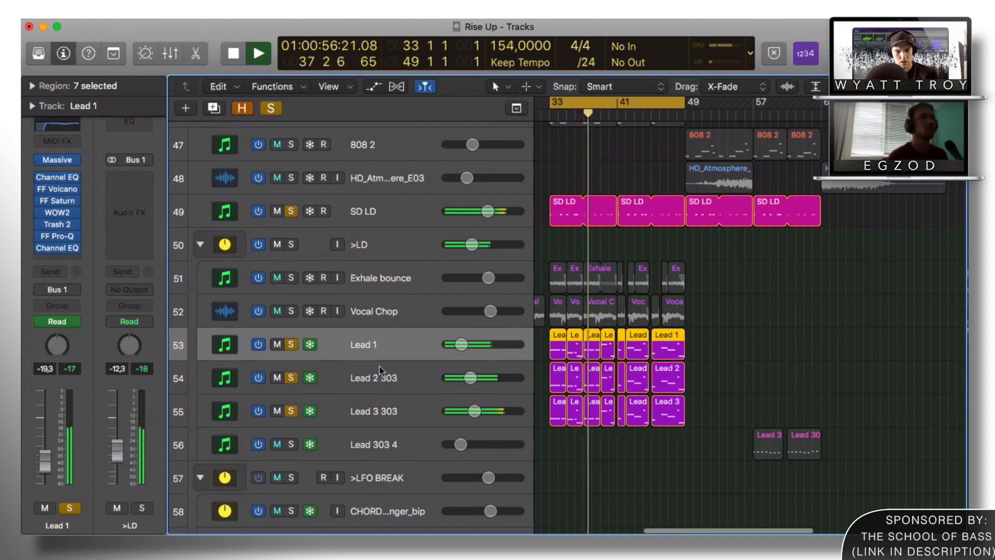
Step: Show the leads' filter and reverb automation, stop near bar 43, then hide it and enlarge rows
key("a")
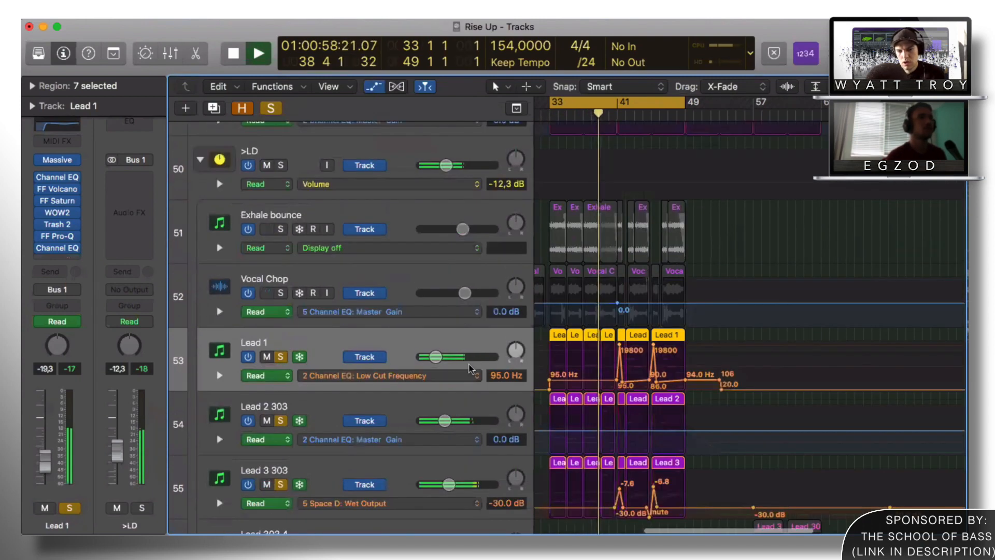
scroll(469, 368, "down", 3)
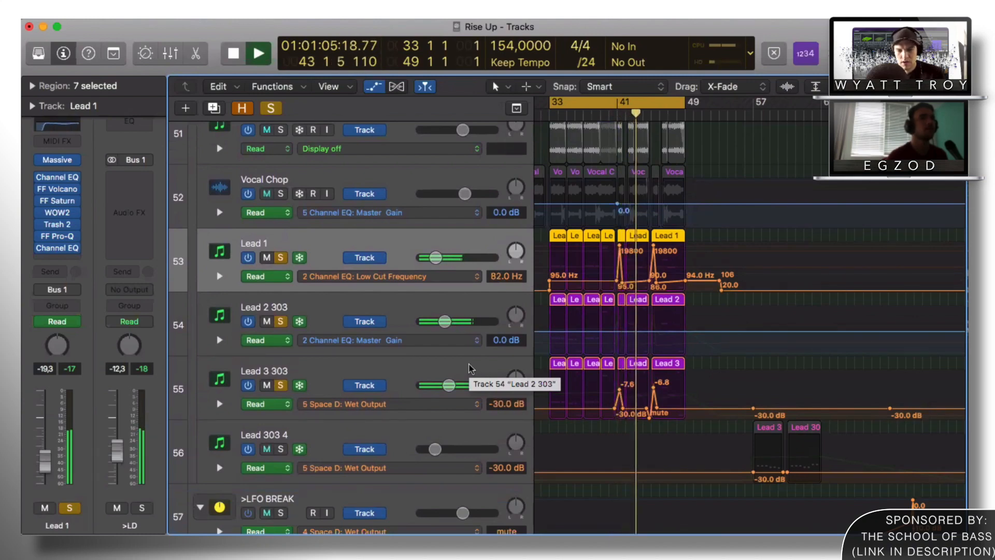
key("space")
key("a")
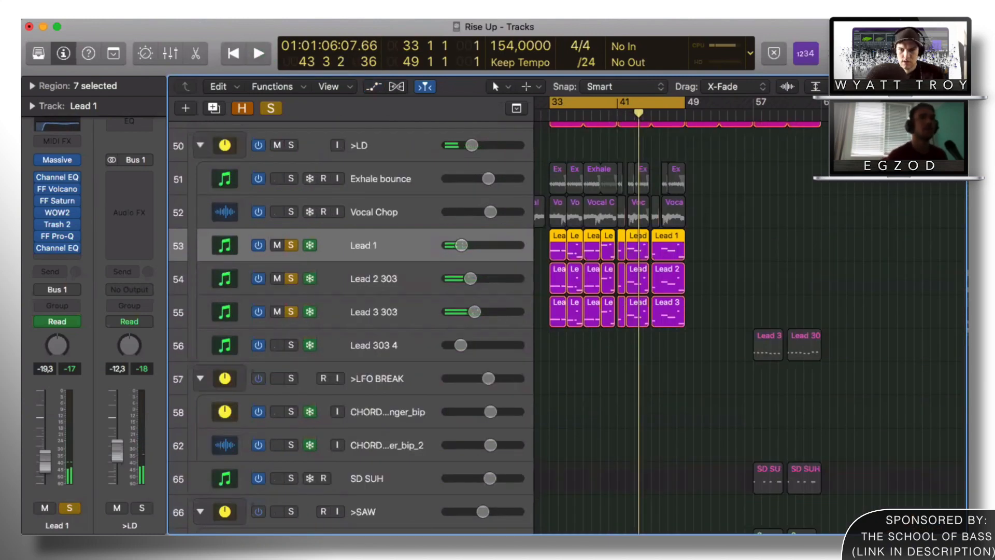
key("super+Down")
key("super+Down")
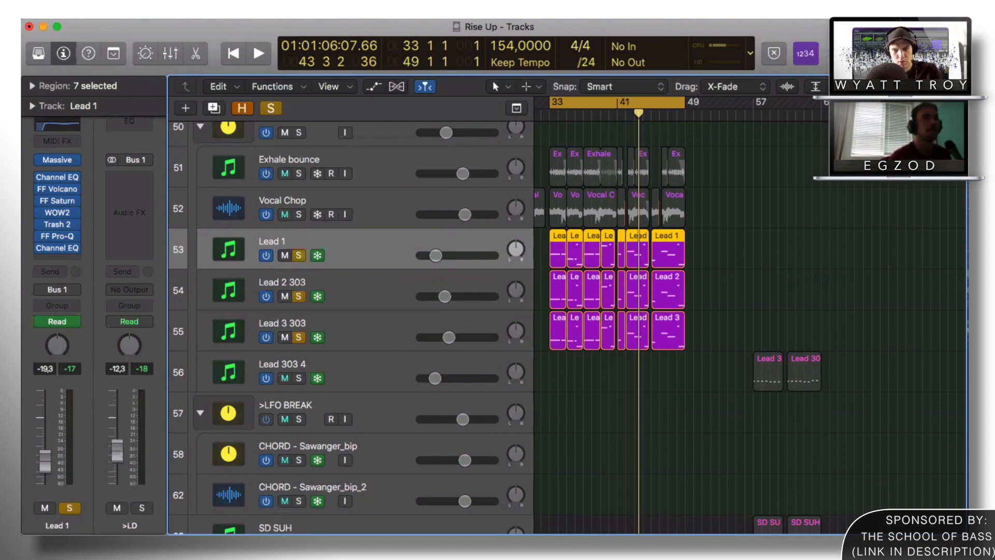
Step: Enlarge the rows and stretch the timeline, then solo Vocal Chop and play at bar 33
key("super+Down")
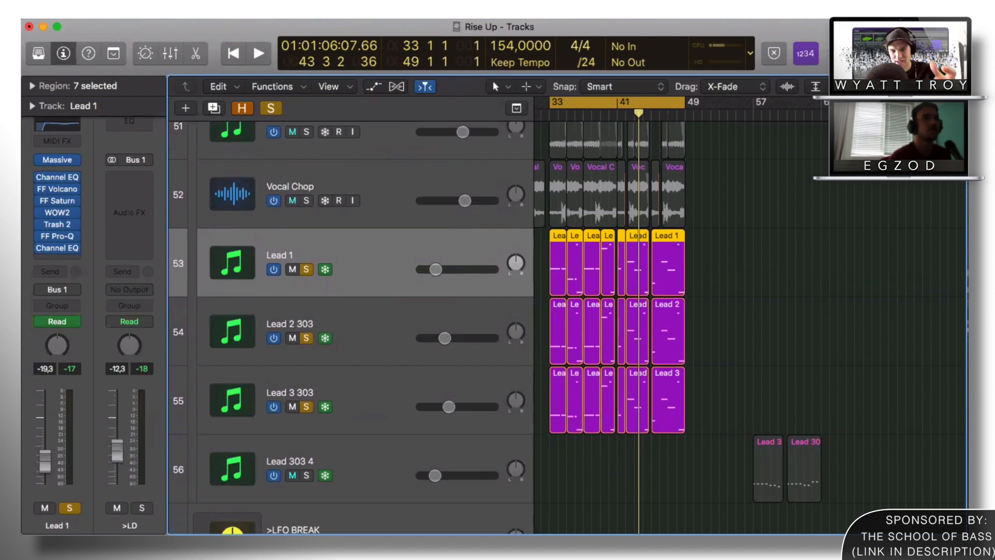
key("super+Right")
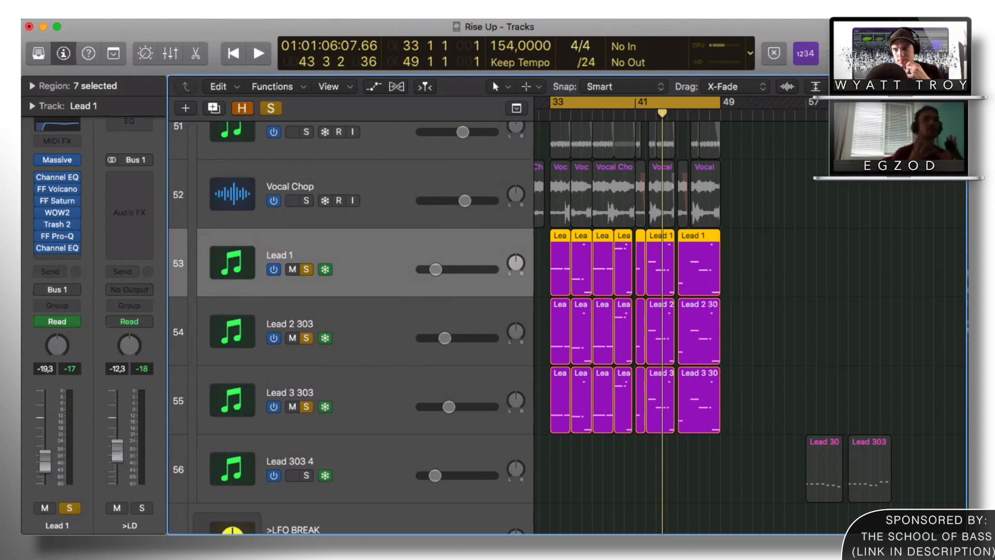
scroll(307, 329, "up", 3)
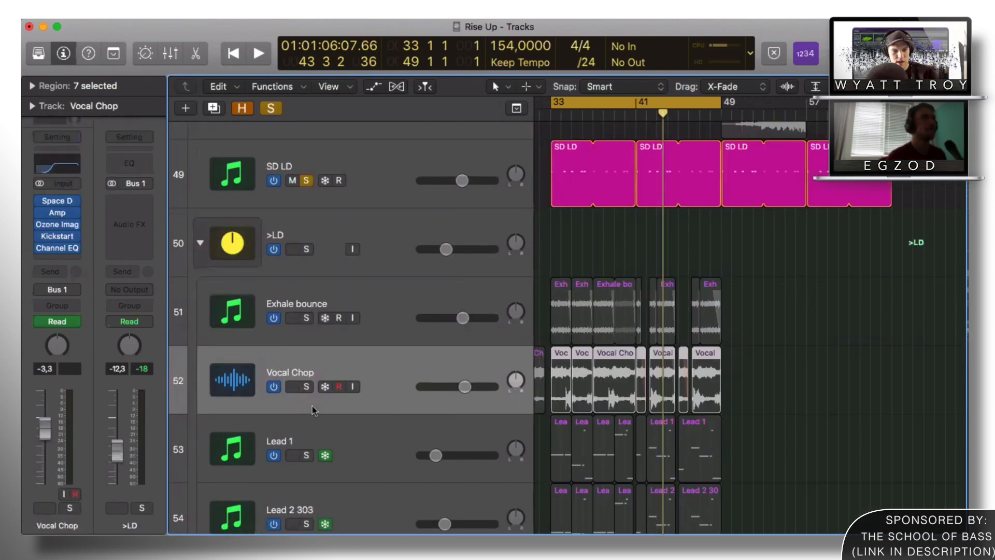
left_click(306, 387)
key("space")
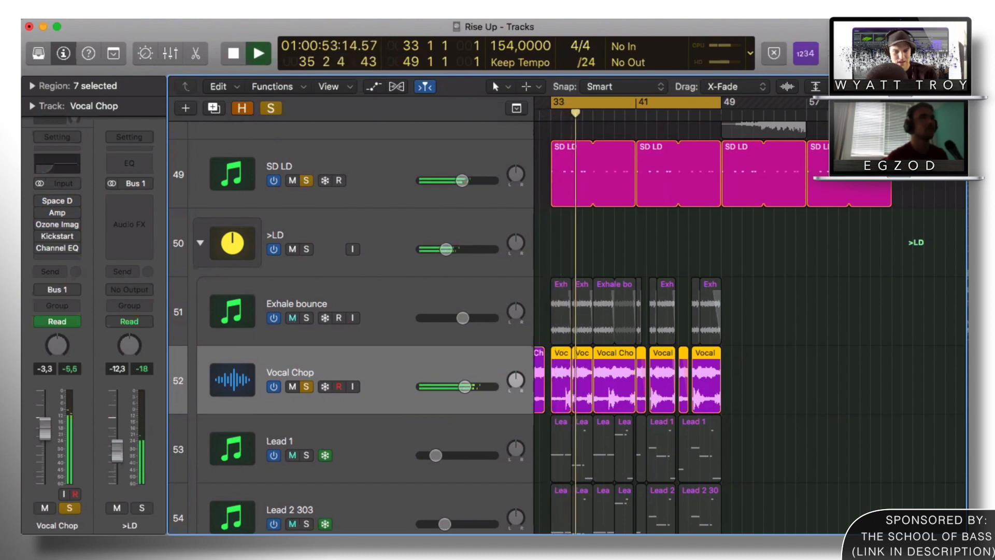
Step: Zoom in on the Vocal Chop regions around bar 33 with taller waveforms
key("super+Right")
key("super+Right")
key("super+Right")
key("super+Right")
key("super+Right")
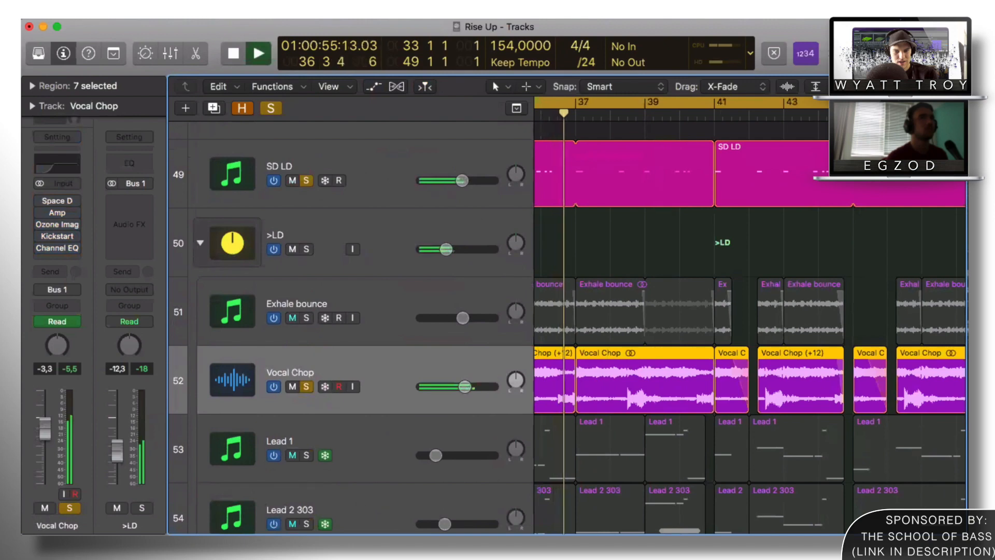
key("super+Down")
key("super+Down")
key("super+Down")
scroll(831, 201, "down", 2)
scroll(824, 202, "left", 2)
scroll(799, 217, "right", 2)
scroll(715, 253, "down", 1)
scroll(715, 253, "right", 1)
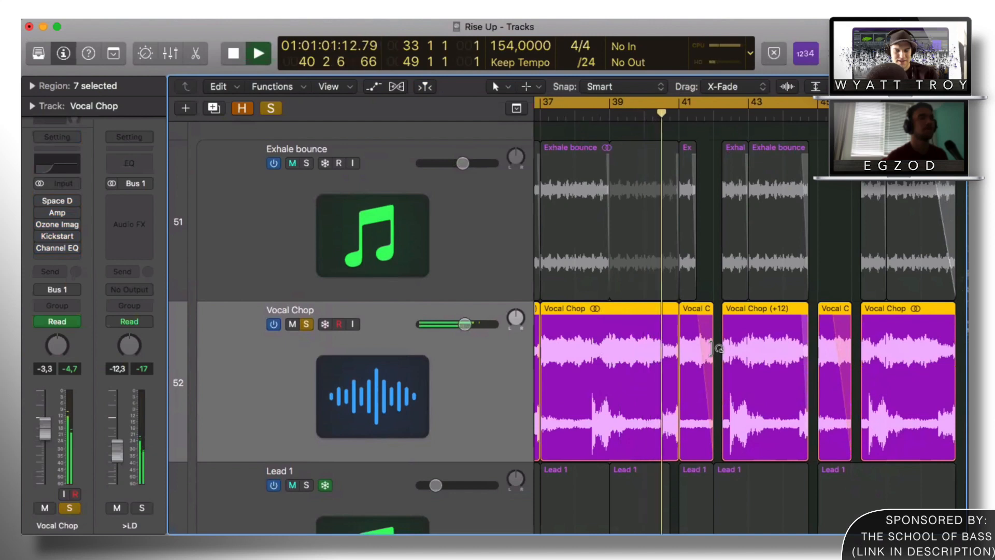
Step: Stop playback, select the short Vocal Chop region and bring up its fade options
key("space")
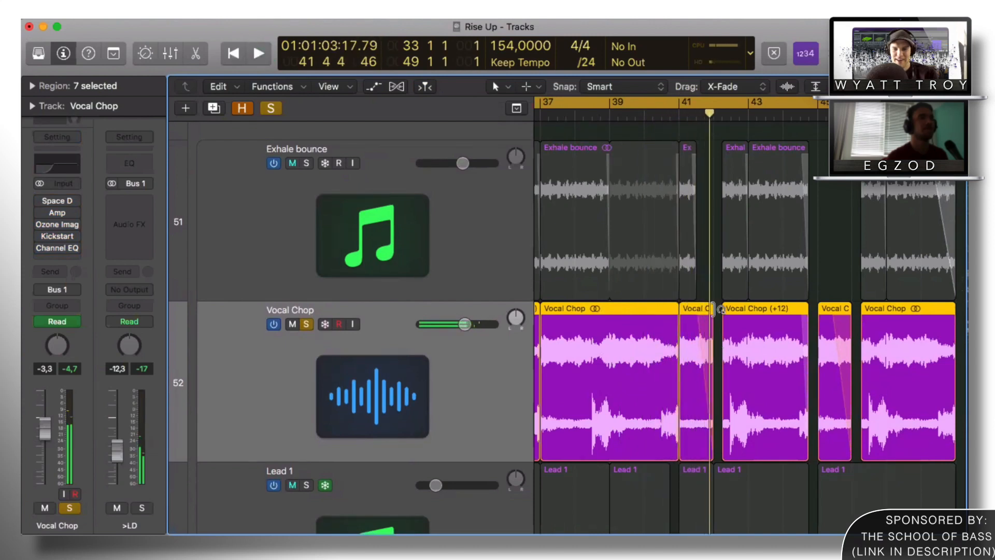
left_click(719, 307)
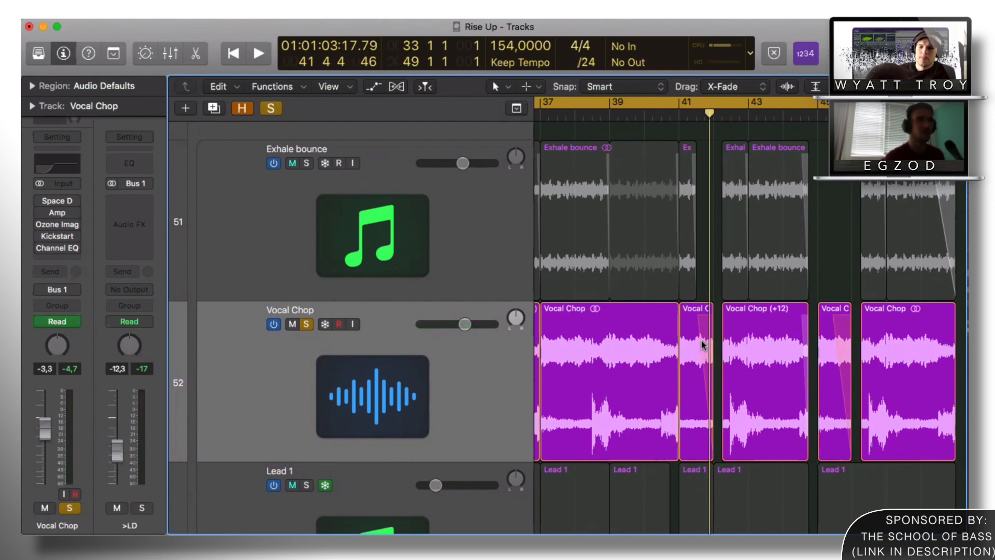
left_click(705, 341)
right_click(705, 341)
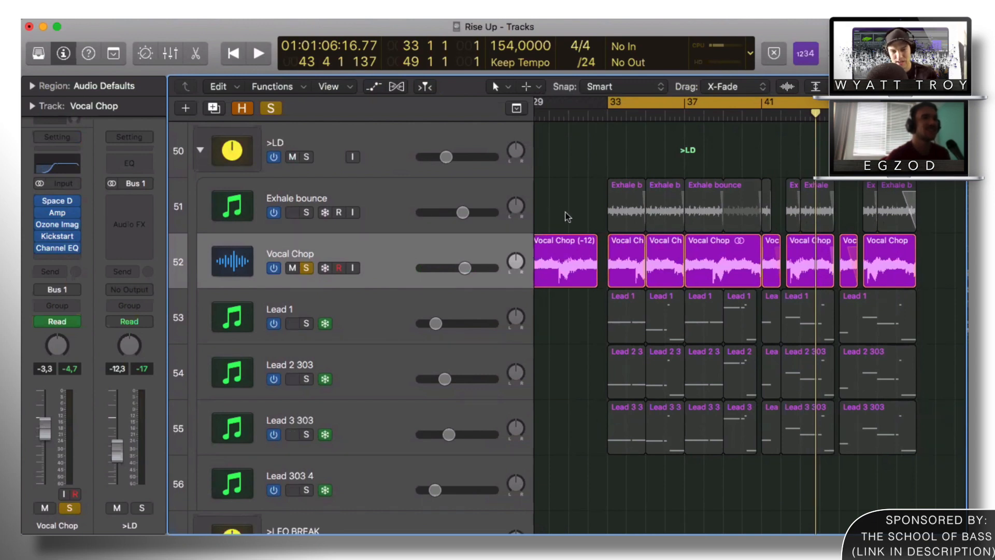
Step: Solo Lead 1, Lead 2 303 and Lead 3 303, then start playback
scroll(719, 144, "right", 2)
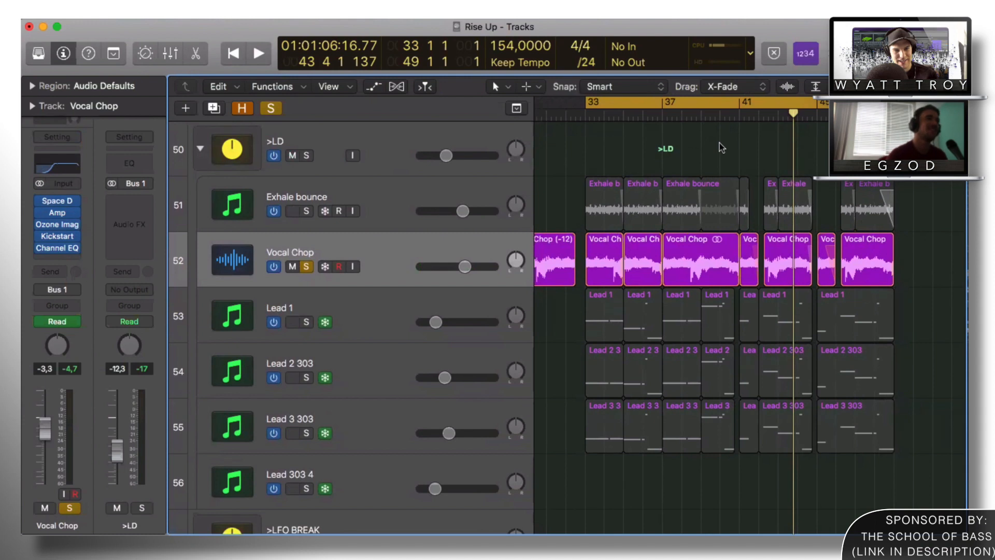
left_click(307, 322)
left_click(306, 378)
left_click(306, 433)
key("space")
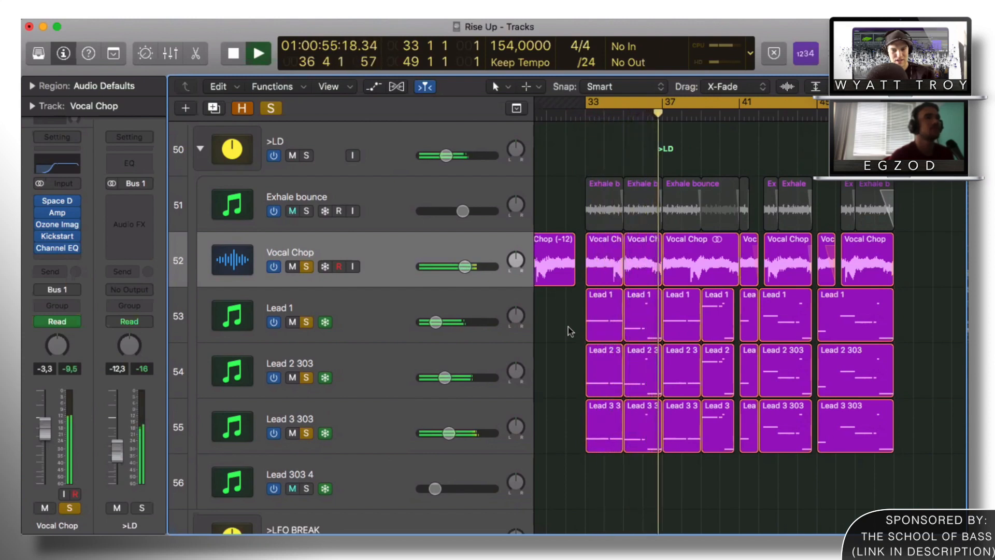
Step: Preview the first four Lead 1 regions' notes in the Piano Roll, then stop playback
left_click_drag(559, 308, 715, 314)
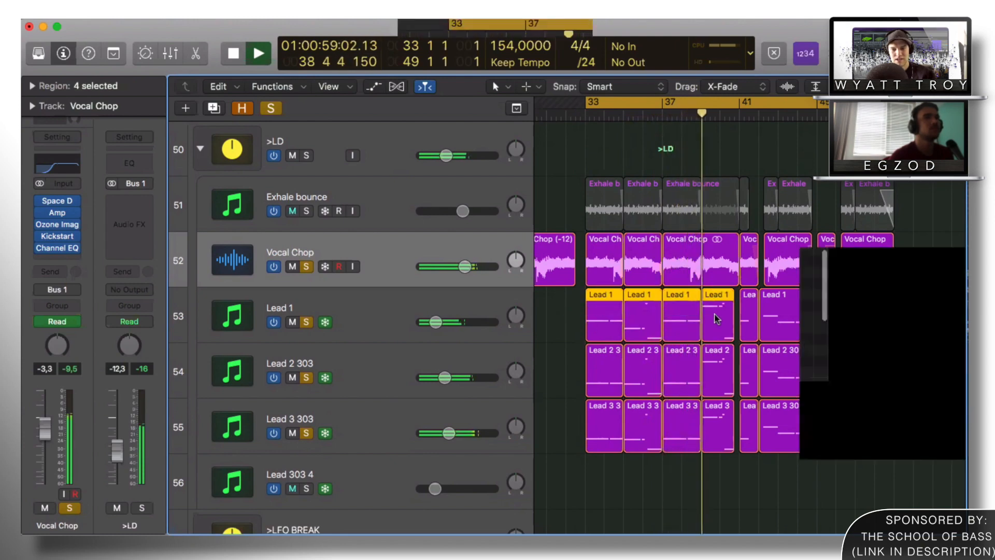
double_click(716, 318)
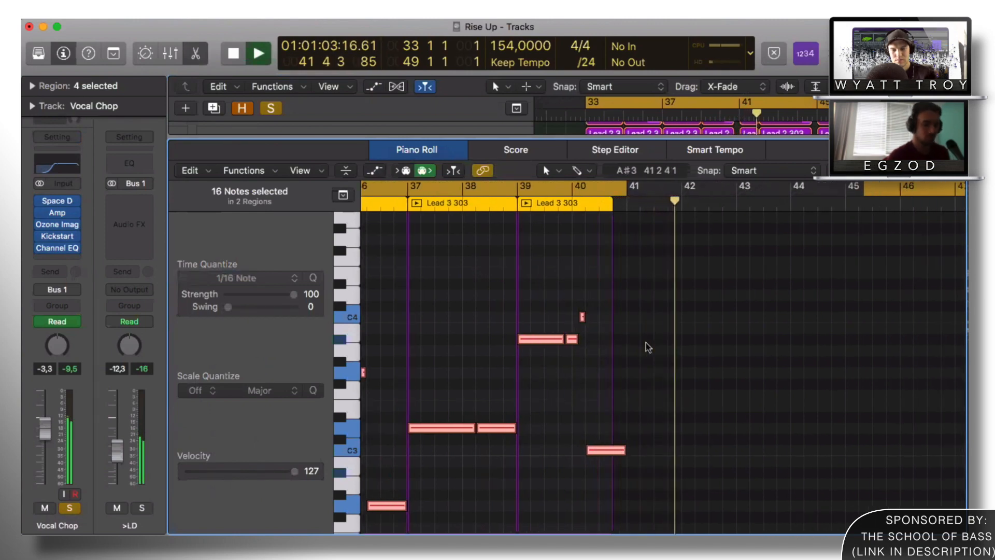
key("p")
scroll(658, 347, "up", 3)
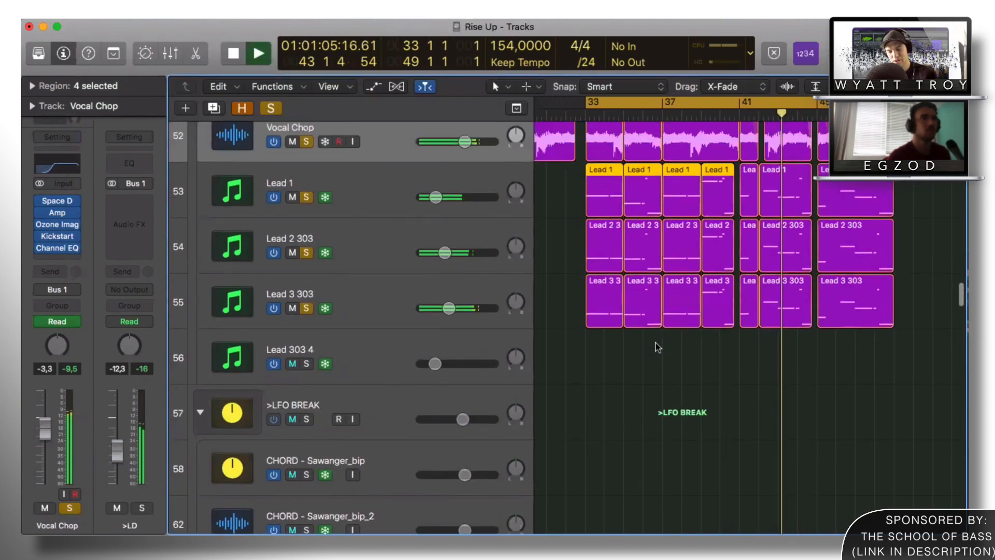
key("space")
scroll(308, 263, "up", 2)
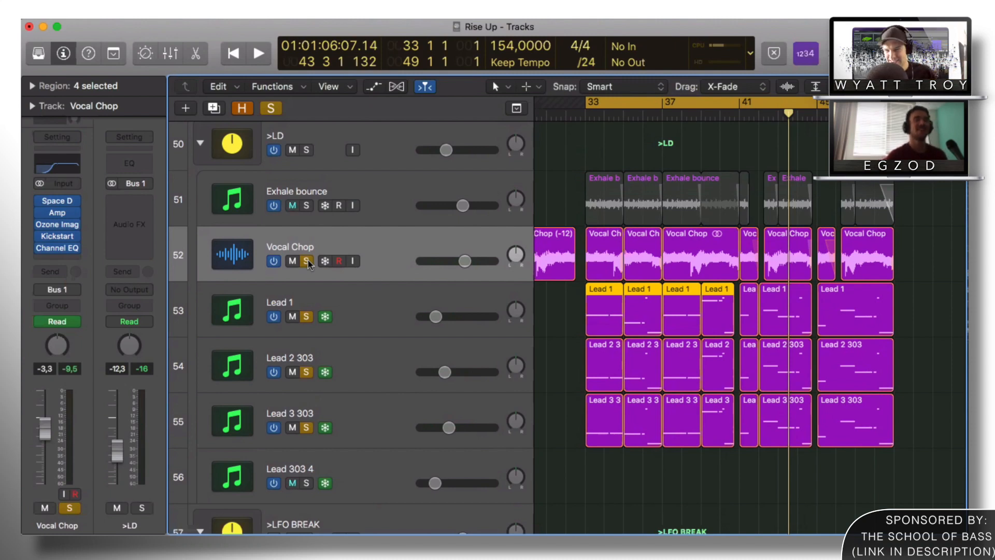
Step: Clear the Vocal Chop and lead solos, then briefly view a Lead 1 region's notes
left_click(306, 260)
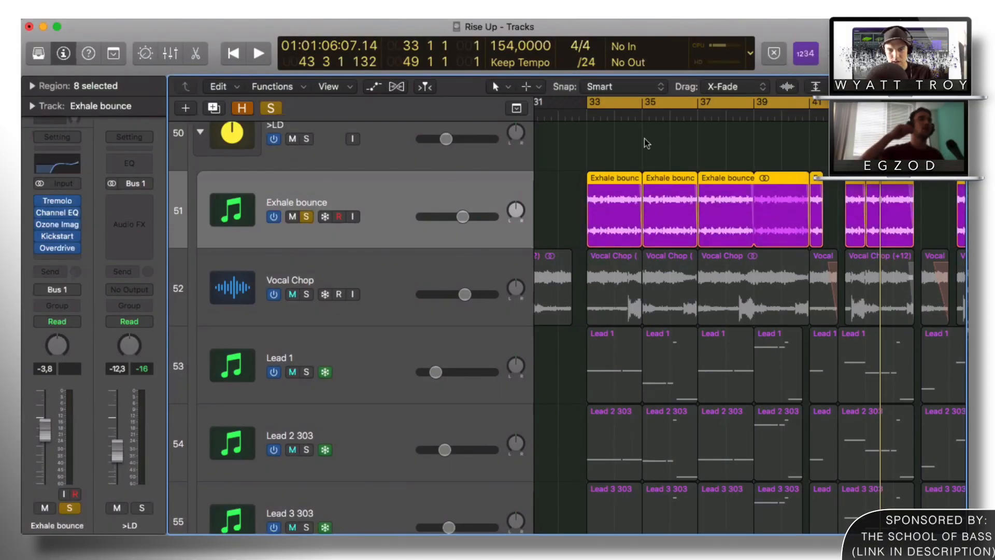
double_click(628, 378)
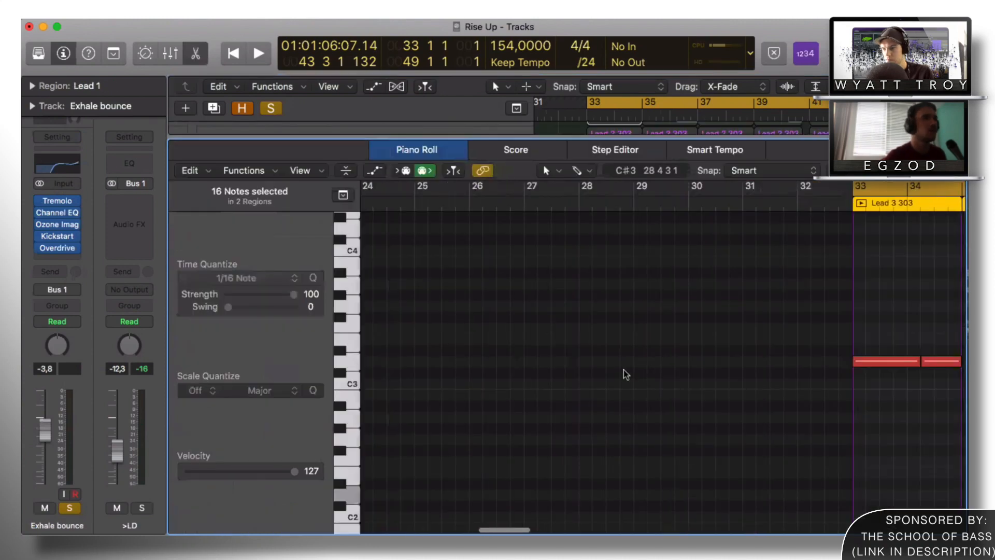
key("e")
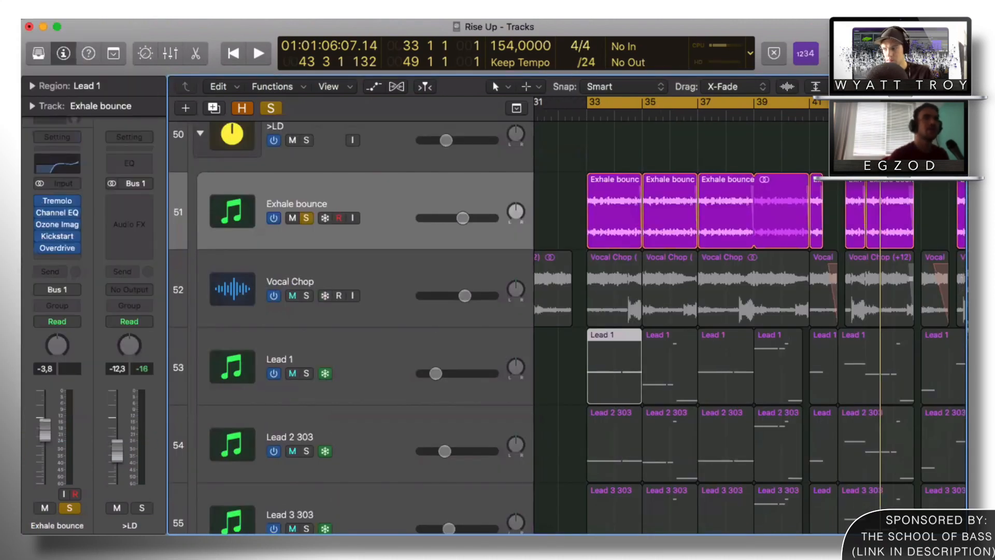
scroll(387, 222, "right", 3)
scroll(292, 193, "up", 5)
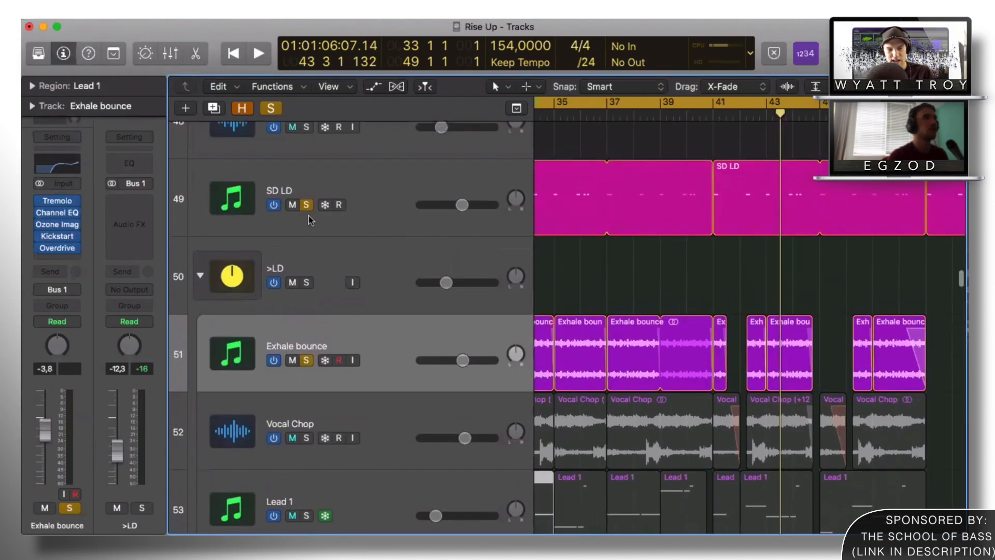
Step: Play briefly from bar 33, then zoom out with smaller track rows to see more
scroll(548, 245, "left", 3)
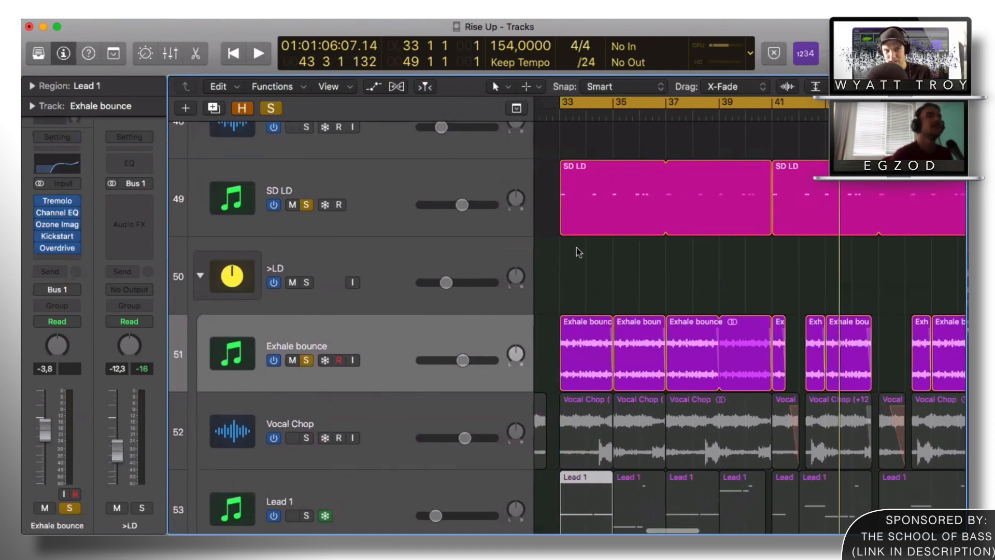
key("space")
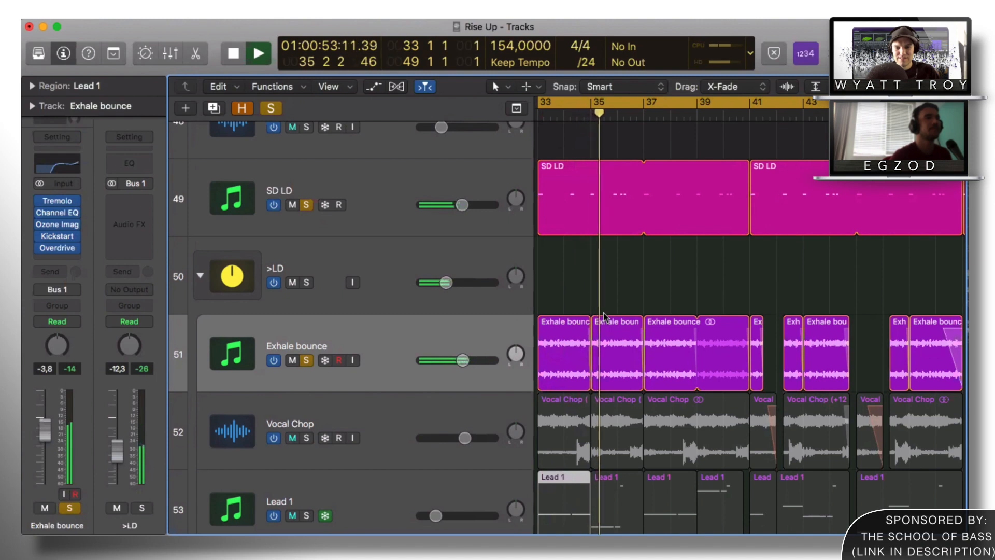
key("space")
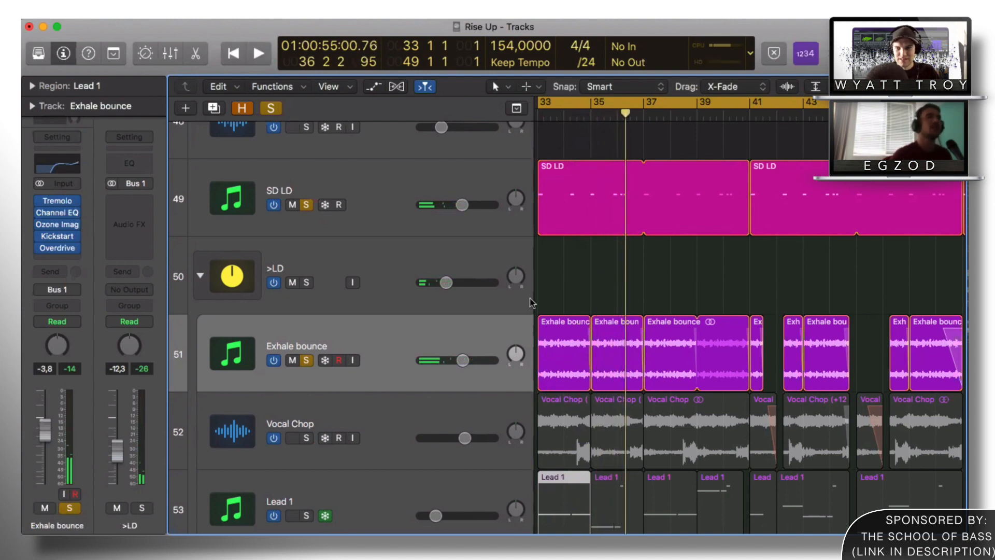
key("super+Up")
key("super+Up")
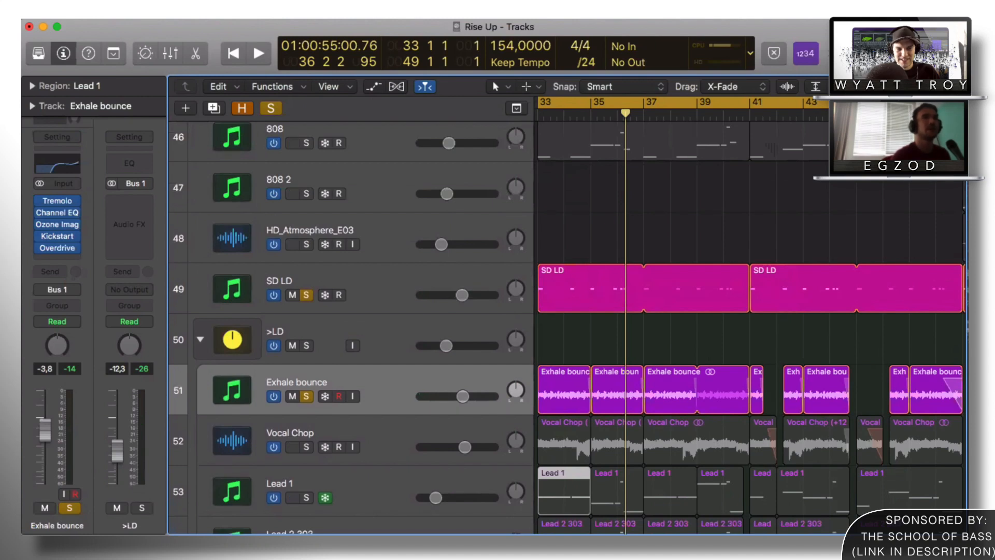
key("super+Left")
key("super+Left")
key("super+Up")
scroll(337, 256, "up", 1)
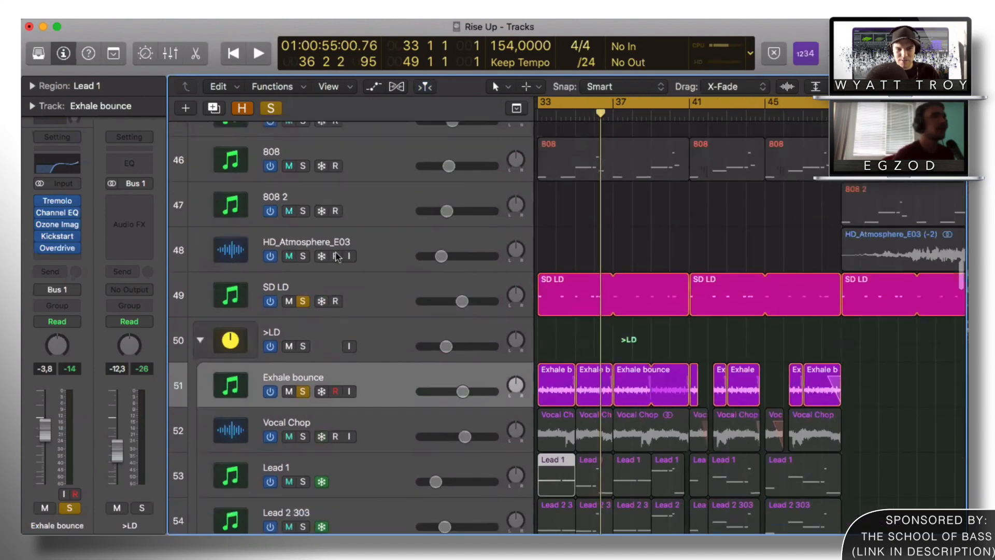
Step: Open the SD LD track's VolumeShaper 4 plugin and nudge its window aside
left_click(328, 290)
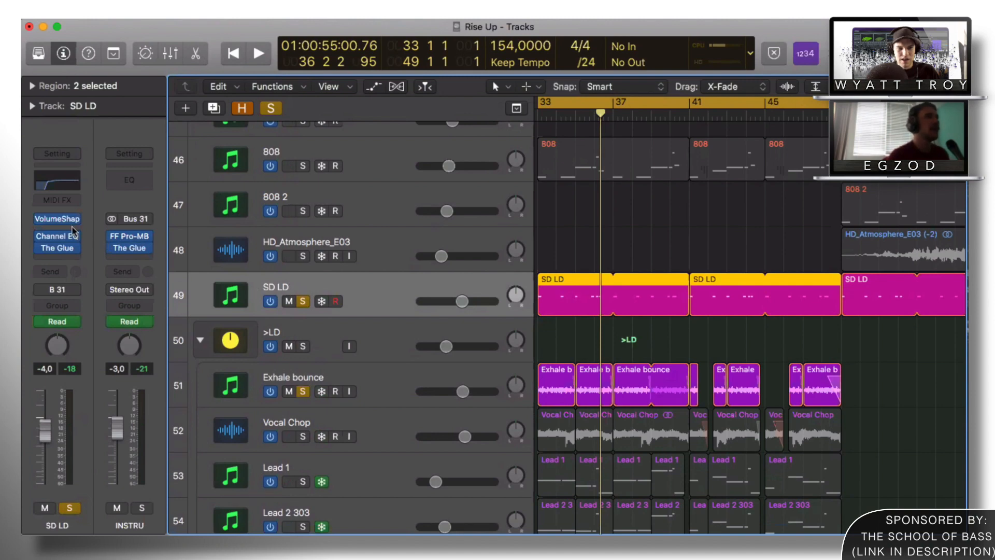
left_click(59, 220)
left_click_drag(421, 58, 435, 62)
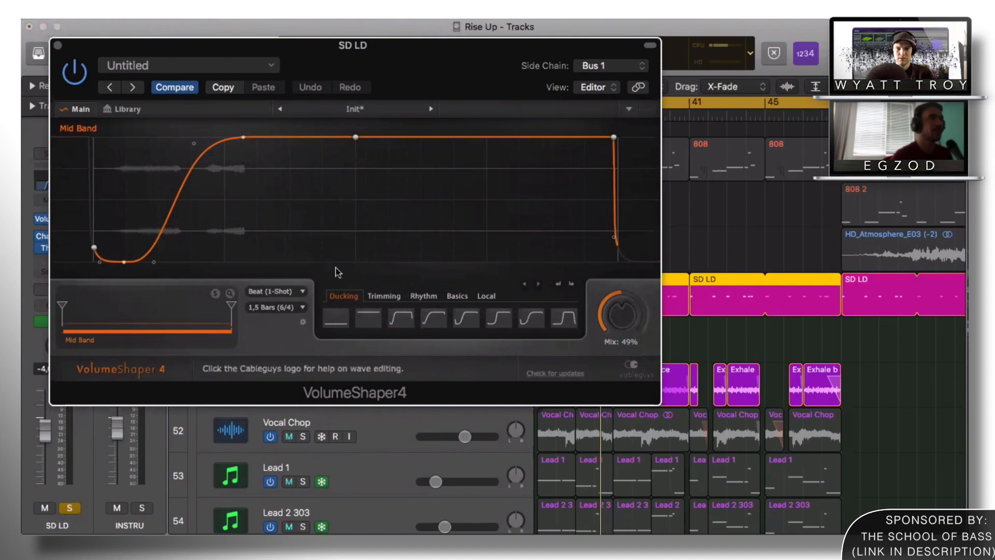
Step: Close VolumeShaper, inspect the 808's Serum patch, and zoom out on its notes
left_click(57, 45)
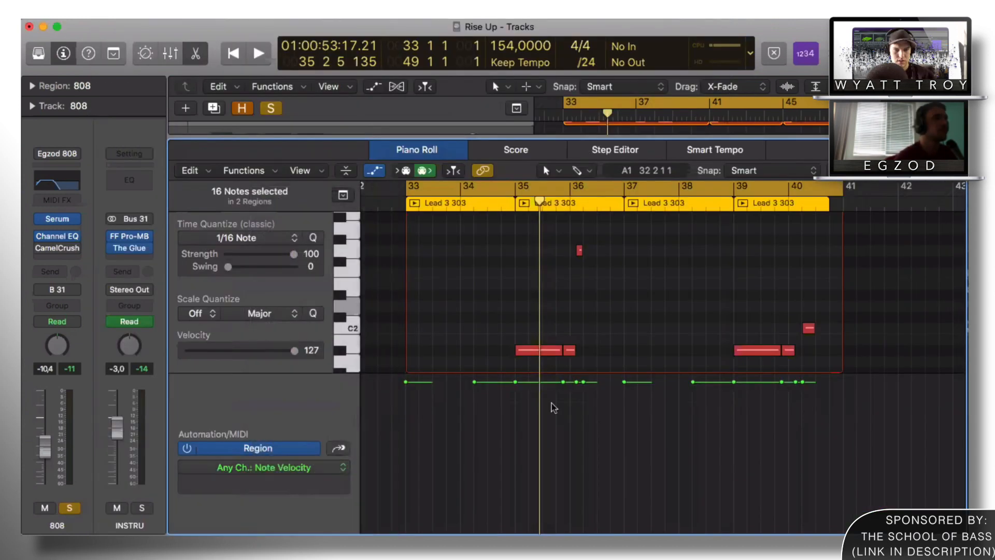
left_click(553, 407)
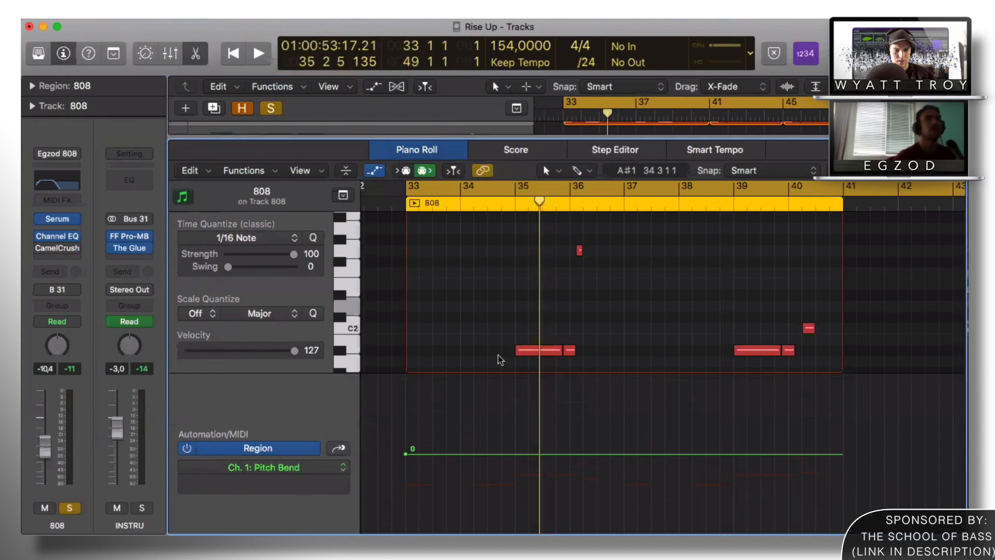
key("super+Left")
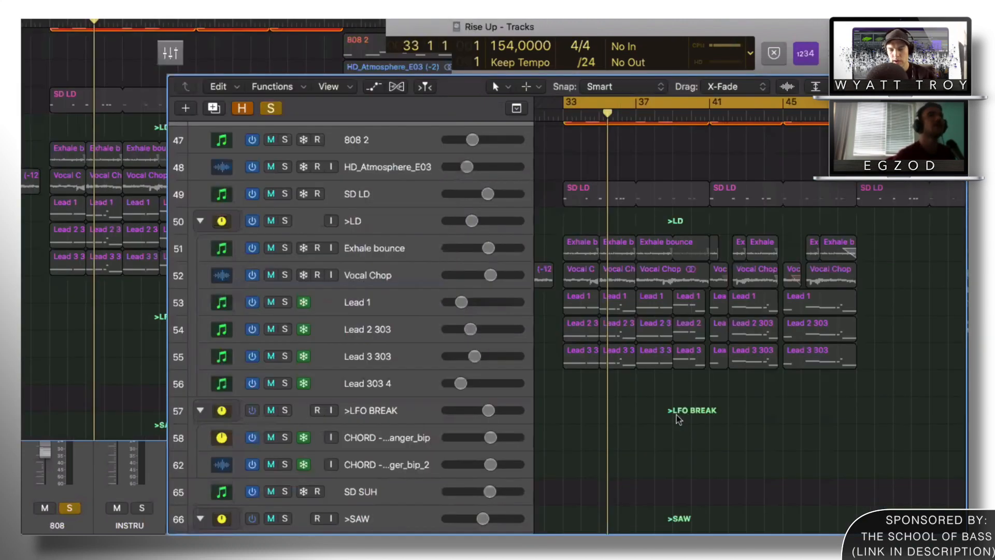
Step: Solo KICK A#, kick med and top kick and audition them during playback
scroll(512, 346, "up", 5)
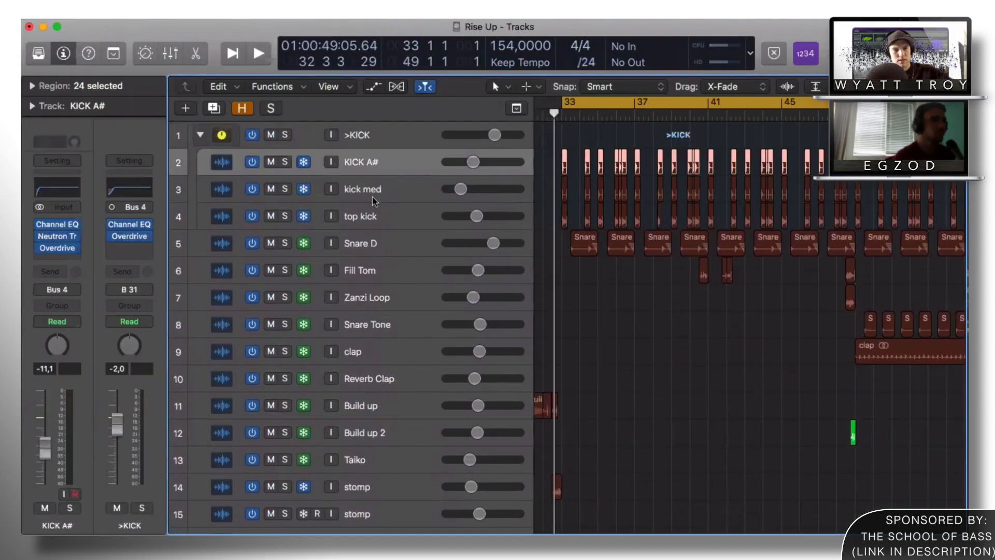
left_click(320, 215)
left_click(285, 163)
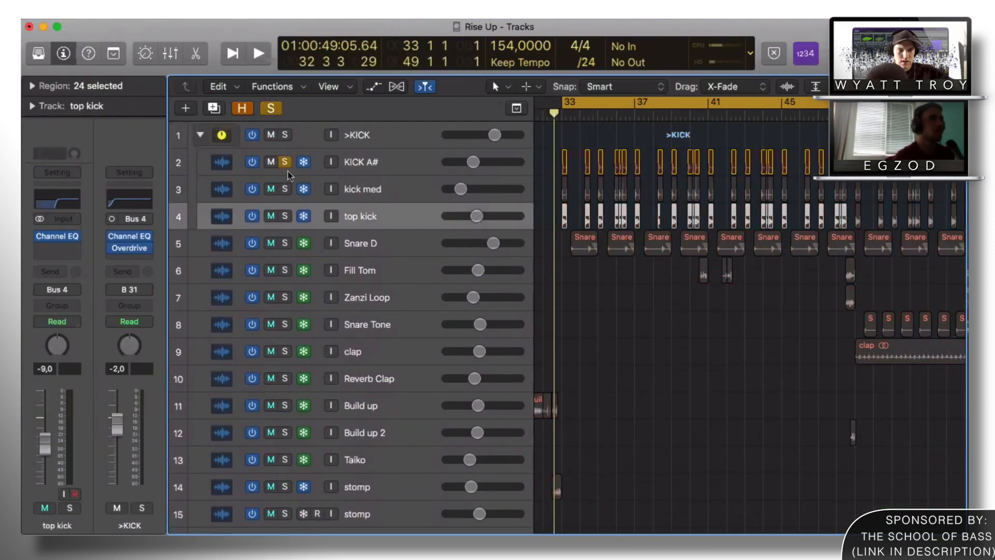
left_click(356, 192)
key("space")
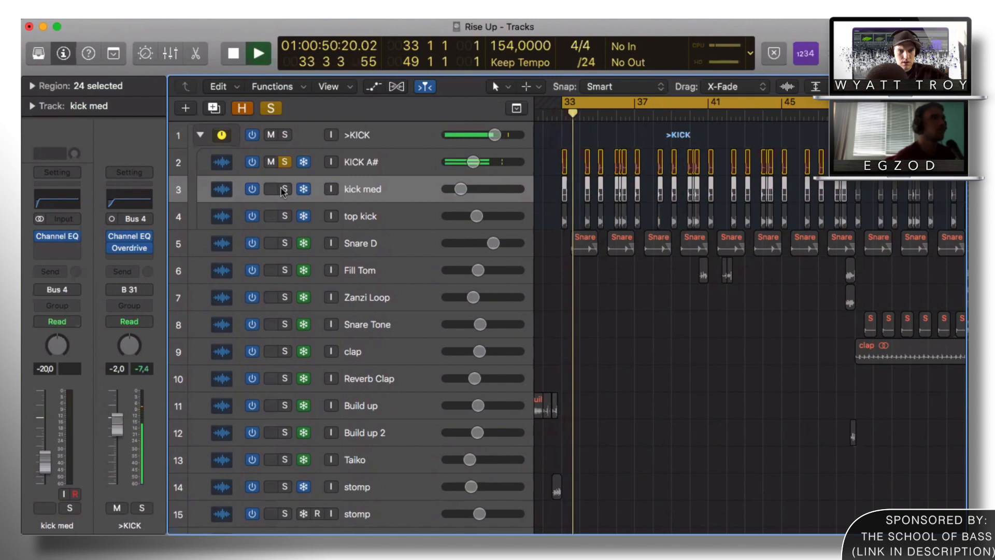
left_click(285, 192)
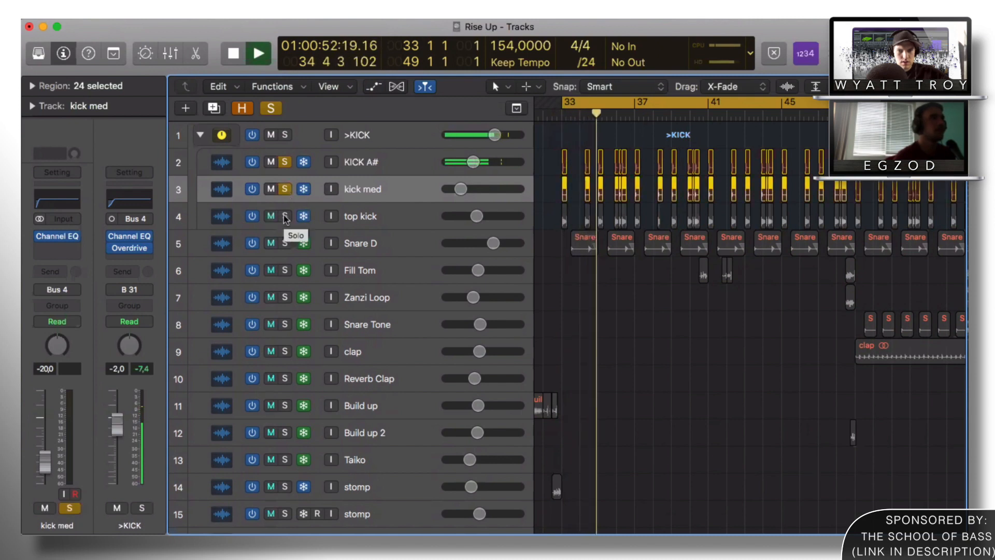
left_click(285, 216)
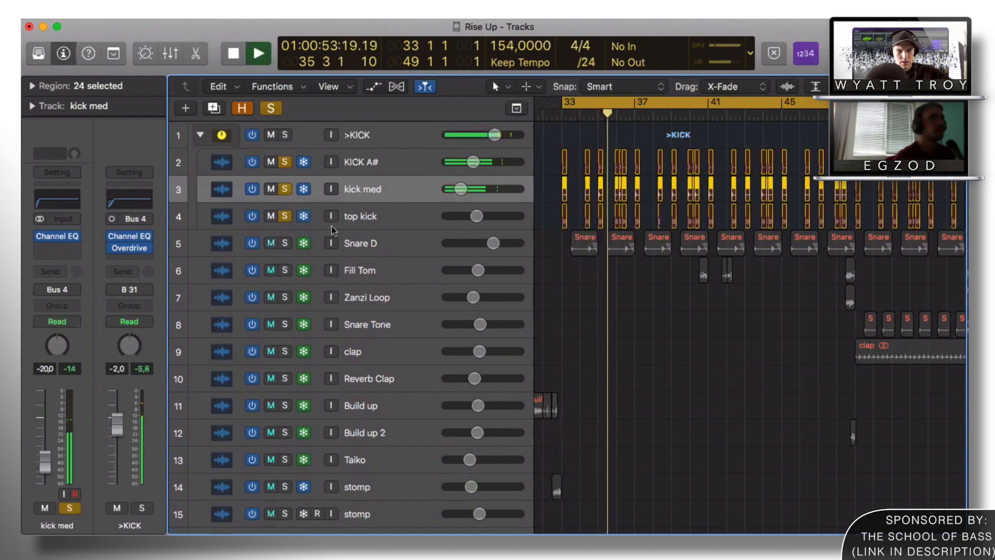
left_click(360, 220)
key("space")
Step: Resize the track rows and select the KICK A# track with its regions
key("super+Down")
key("super+Down")
key("super+Down")
left_click(272, 167)
key("super+Up")
key("super+Up")
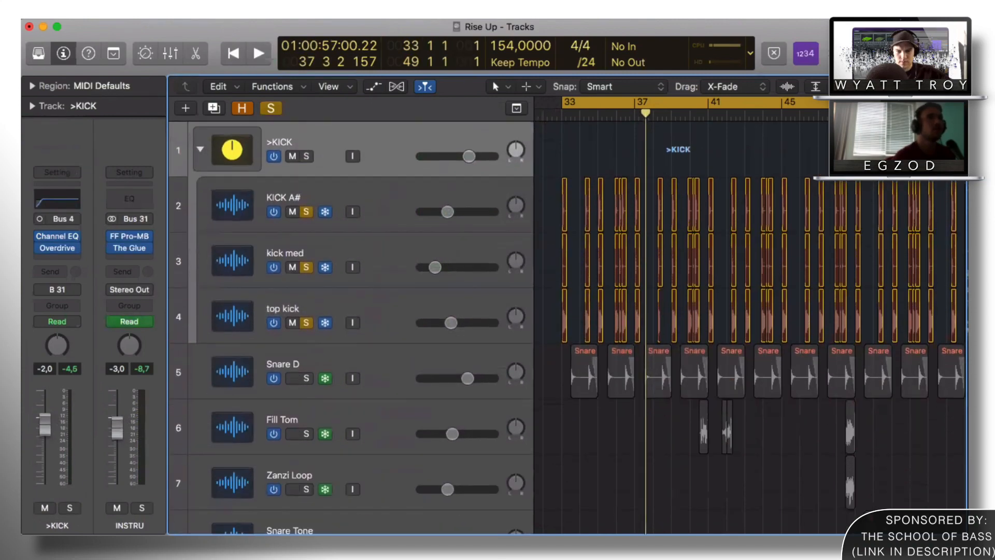
key("super+Left")
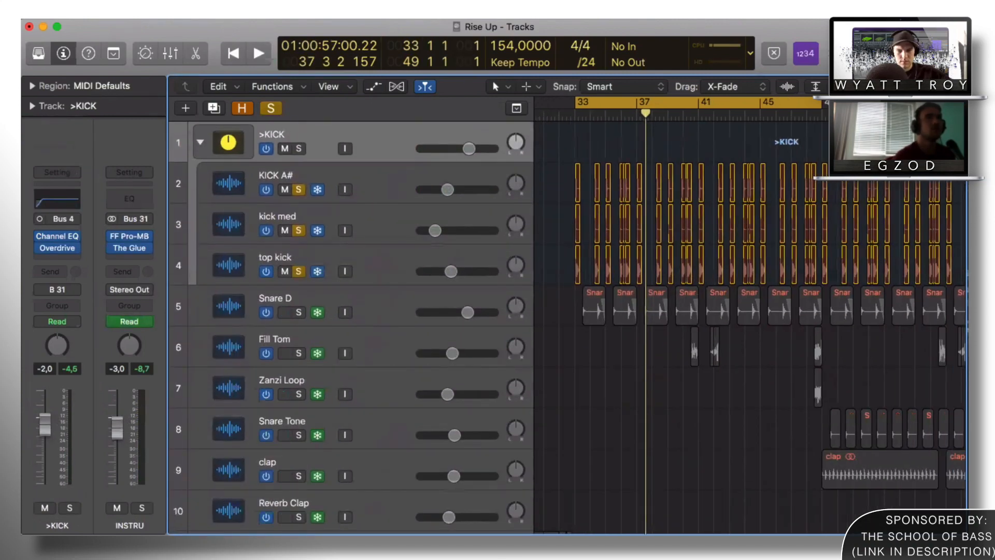
key("Down")
key("Up")
key("Down")
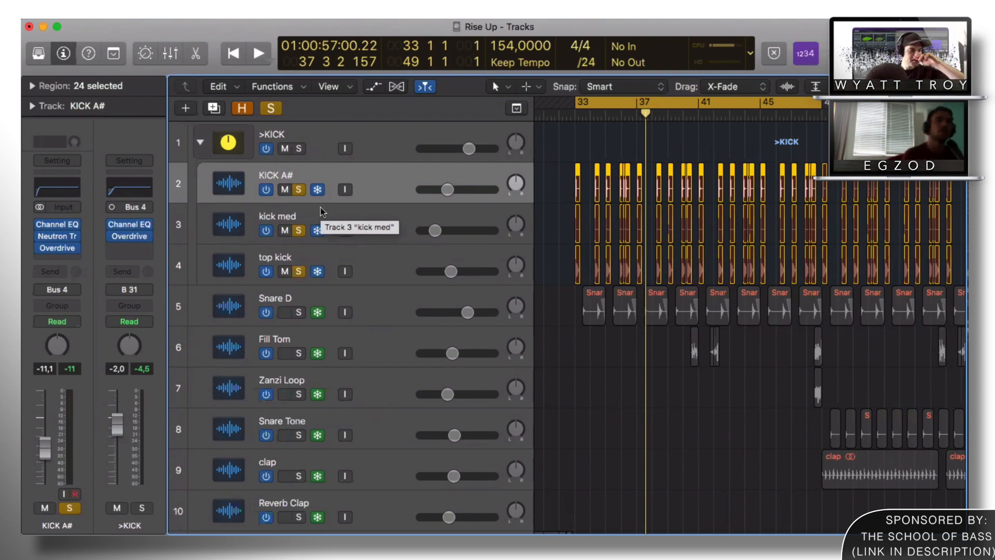
Step: Zoom in around bar 33 with taller rows, then deselect the KICK A# regions
scroll(322, 211, "down", 3)
scroll(704, 276, "up", 3)
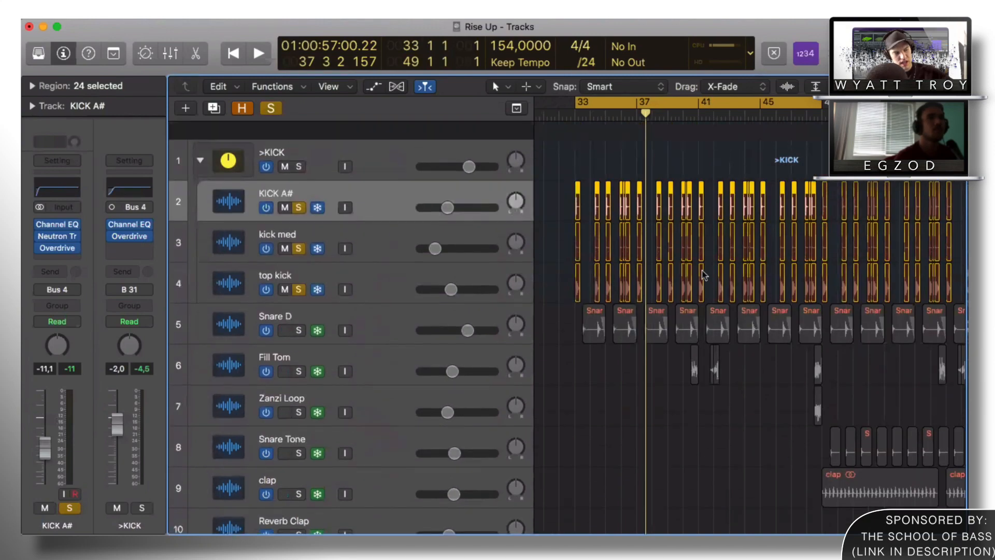
key("super+Right")
key("super+Right")
key("super+Right")
key("super+Right")
key("super+Right")
key("super+Right")
key("super+Right")
key("super+Right")
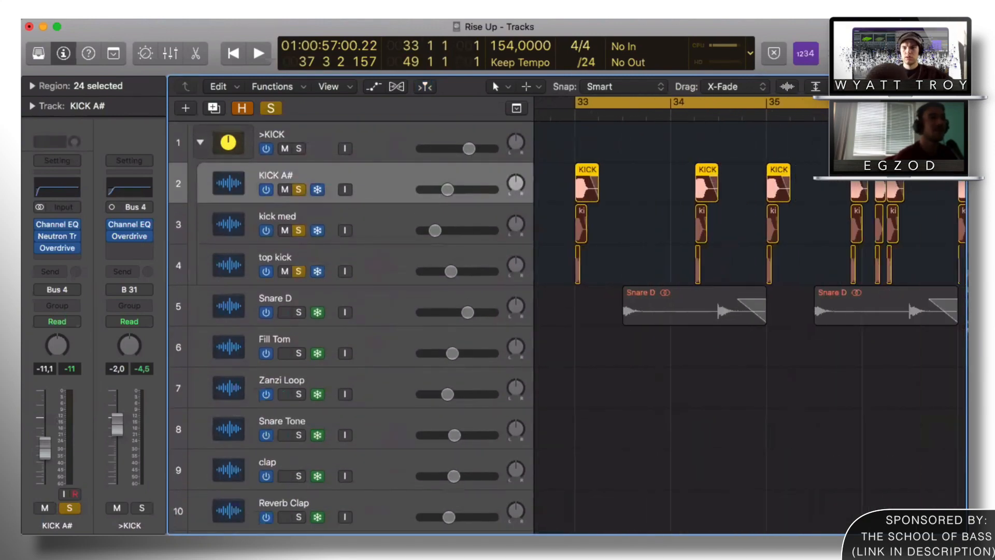
key("super+Down")
key("super+Down")
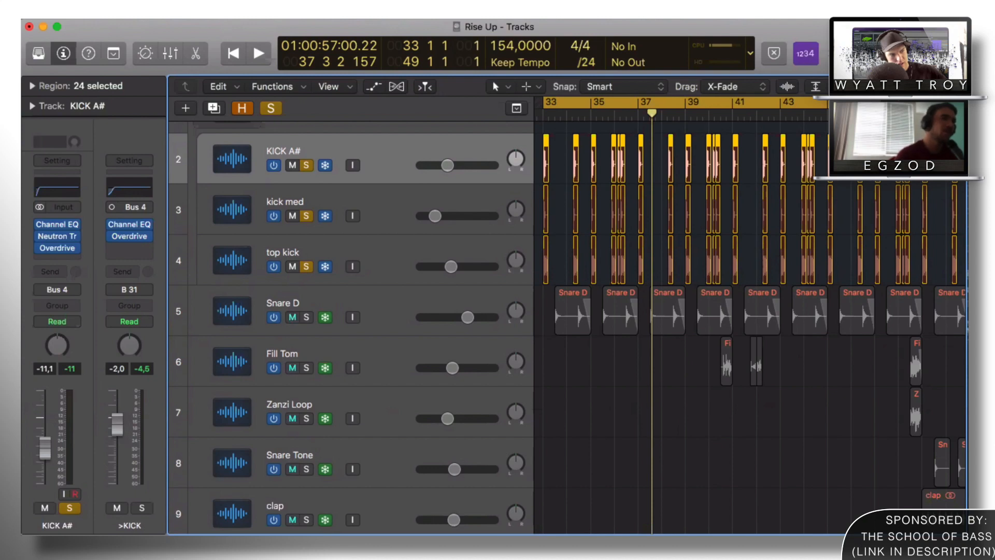
key("alt+shift+d")
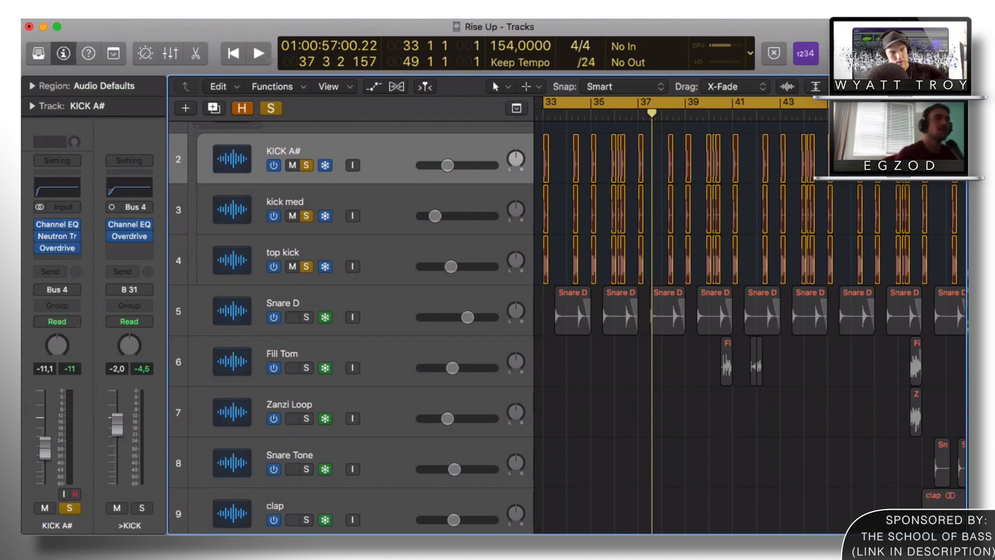
scroll(676, 236, "left", 5)
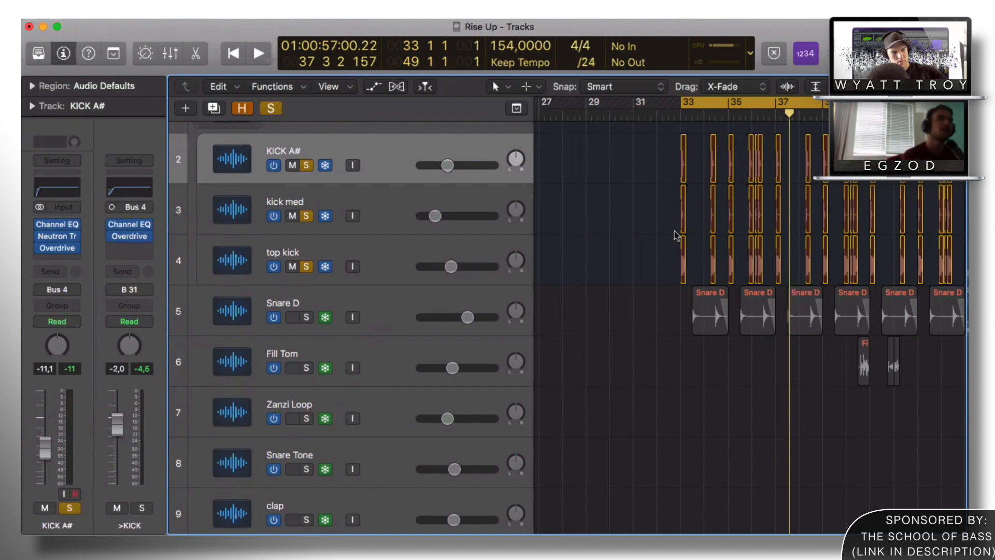
scroll(757, 275, "down", 18)
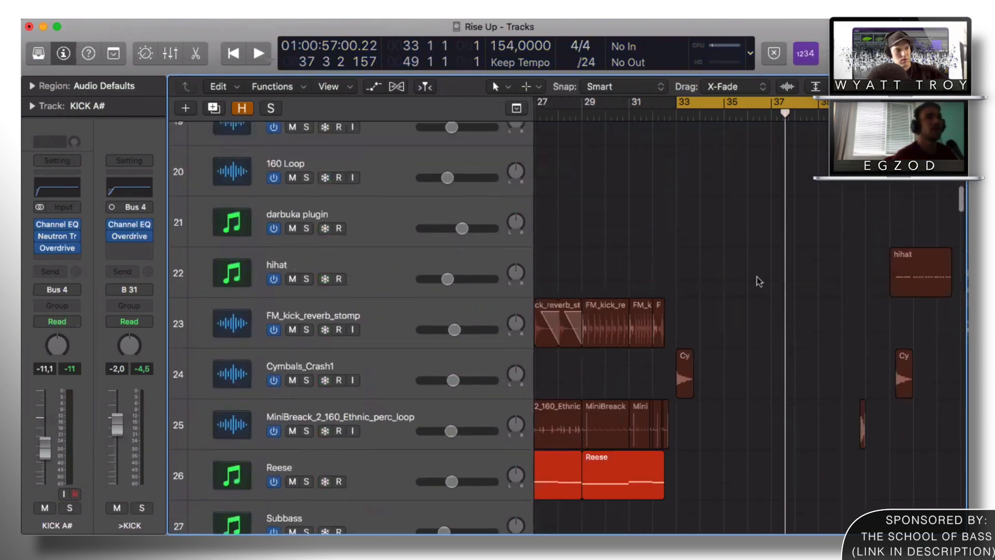
scroll(756, 279, "up", 2)
scroll(755, 289, "down", 5)
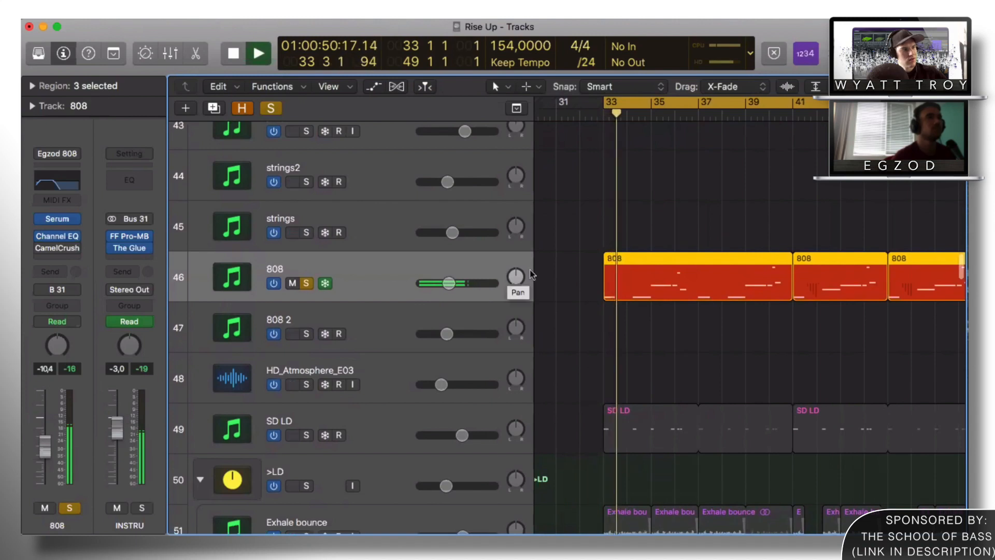
Step: Enlarge the track rows, zoom out to bars 1–65 and stop playback
left_click_drag(868, 87, 881, 87)
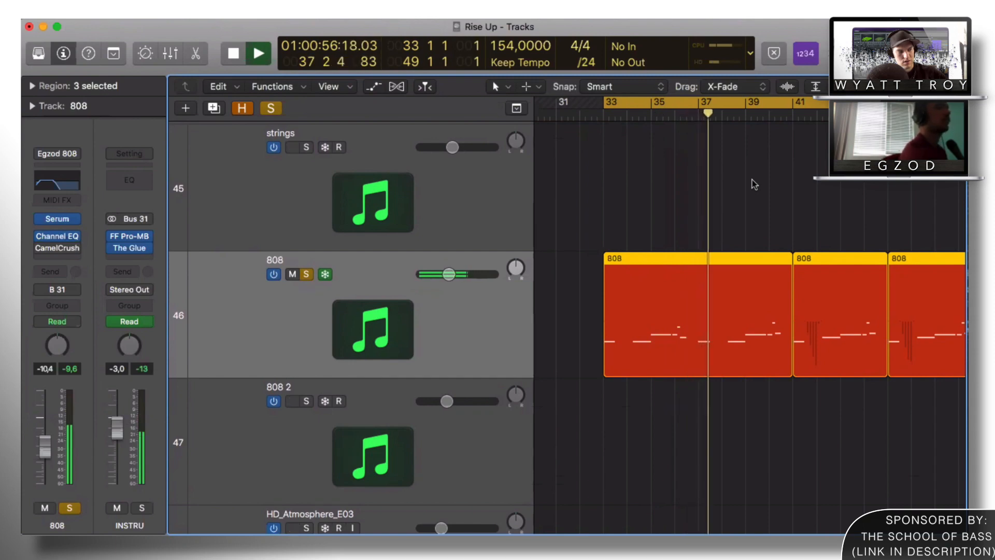
left_click_drag(936, 87, 872, 86)
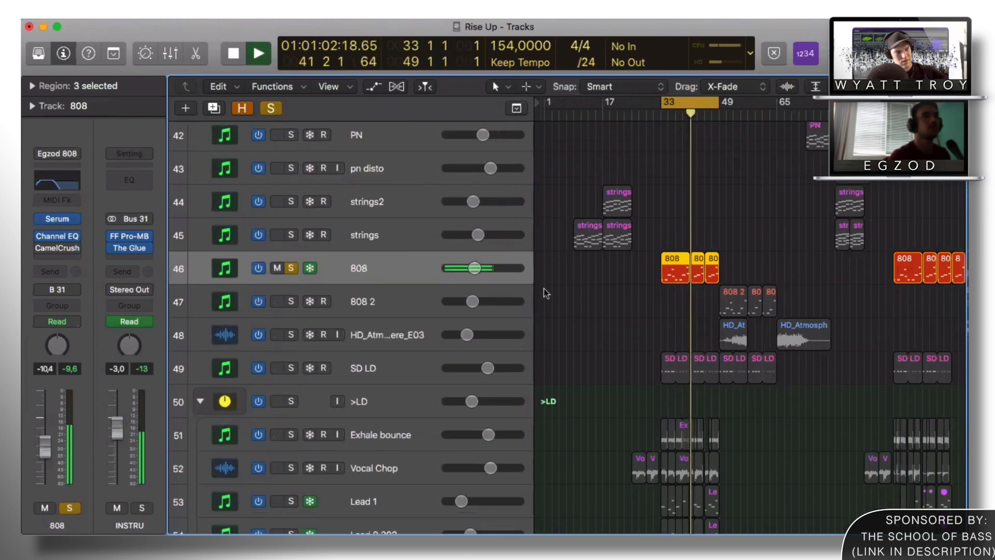
scroll(545, 295, "down", 3)
key("space")
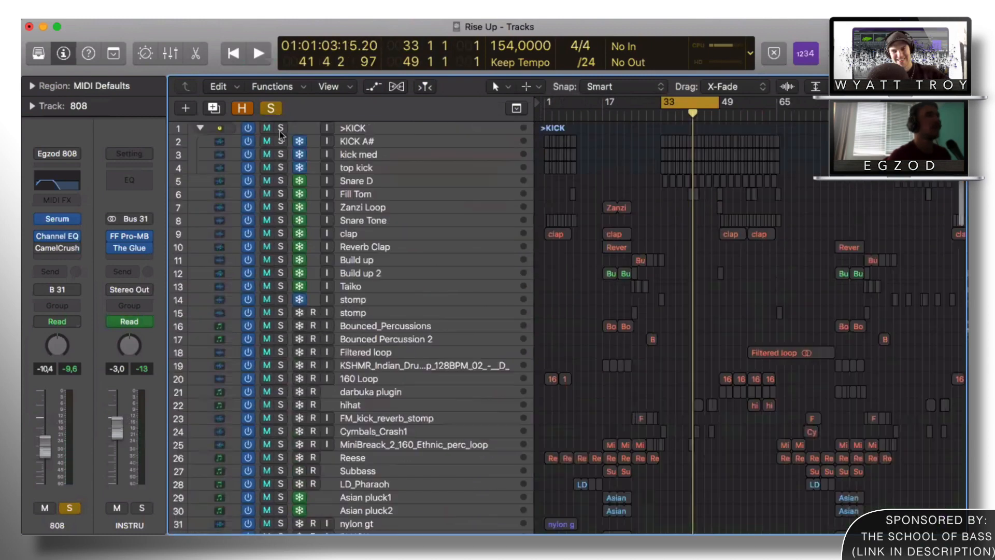
Step: Solo the >KICK stack and Snare D, then zoom in on the Snare D regions
left_click(281, 129)
left_click(281, 182)
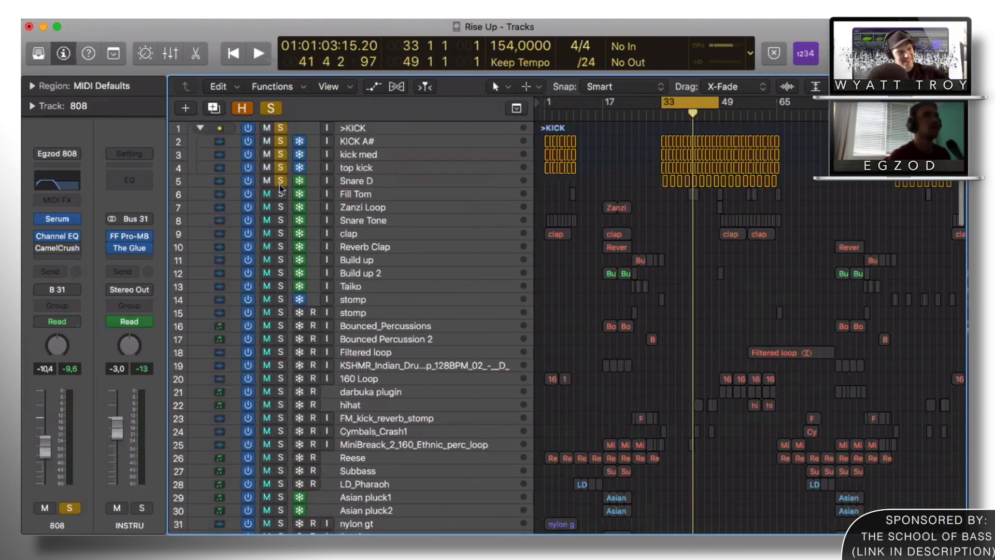
left_click(344, 184)
key("z")
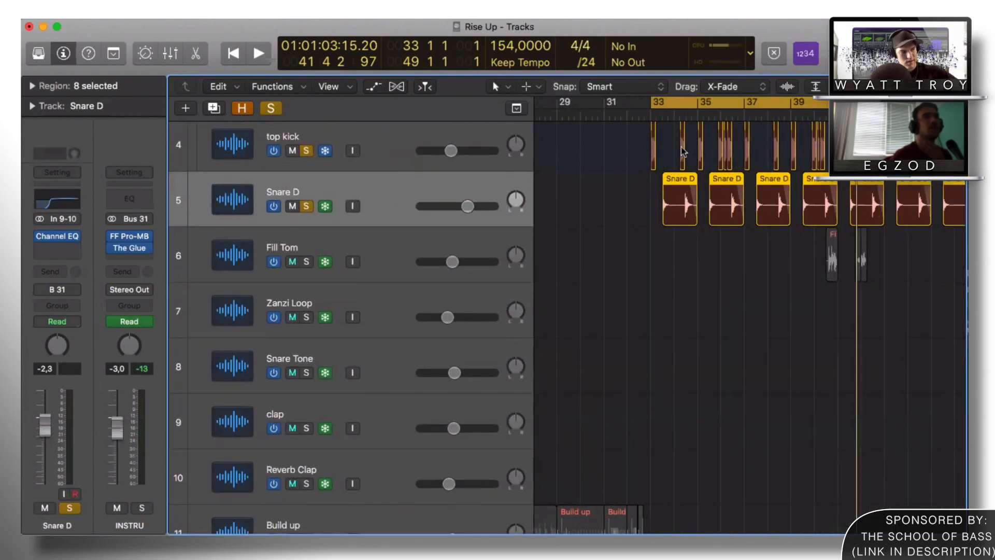
key("super+Right")
key("super+Right")
key("super+Right")
key("super+Right")
key("super+Right")
key("super+Right")
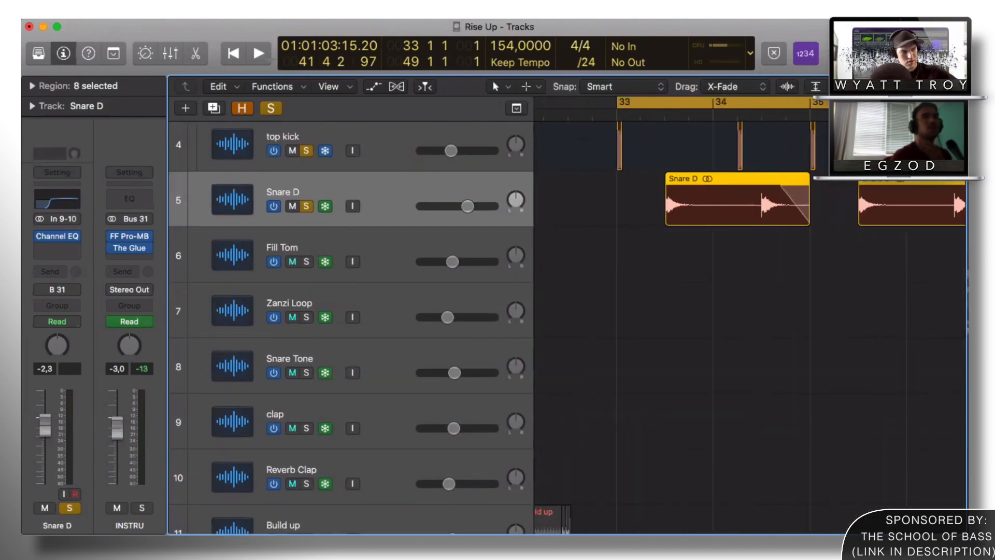
Step: Audition Snare D on its own, then solo the kick stack again
left_click(308, 206)
left_click(307, 206)
key("space")
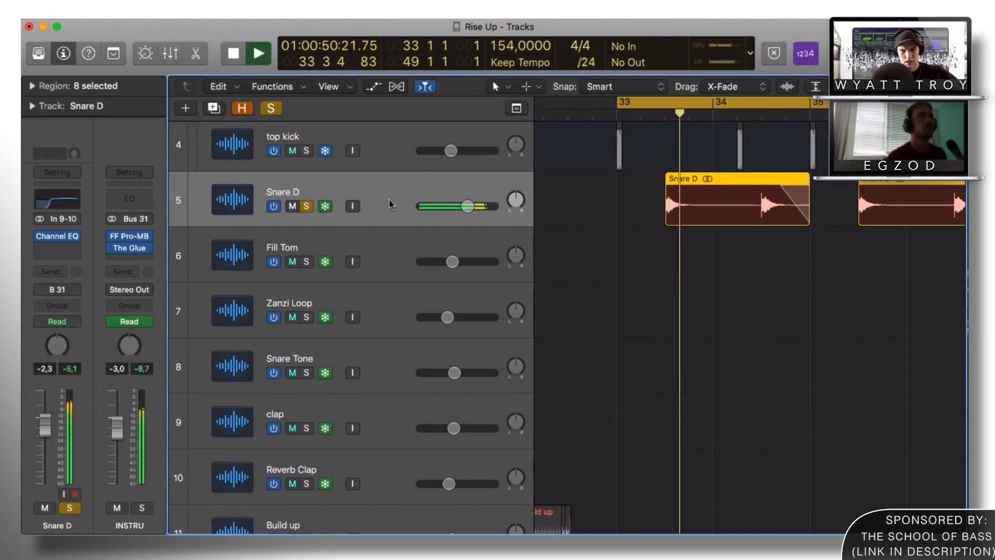
scroll(397, 208, "up", 1)
key("space")
scroll(402, 217, "up", 3)
left_click(306, 156)
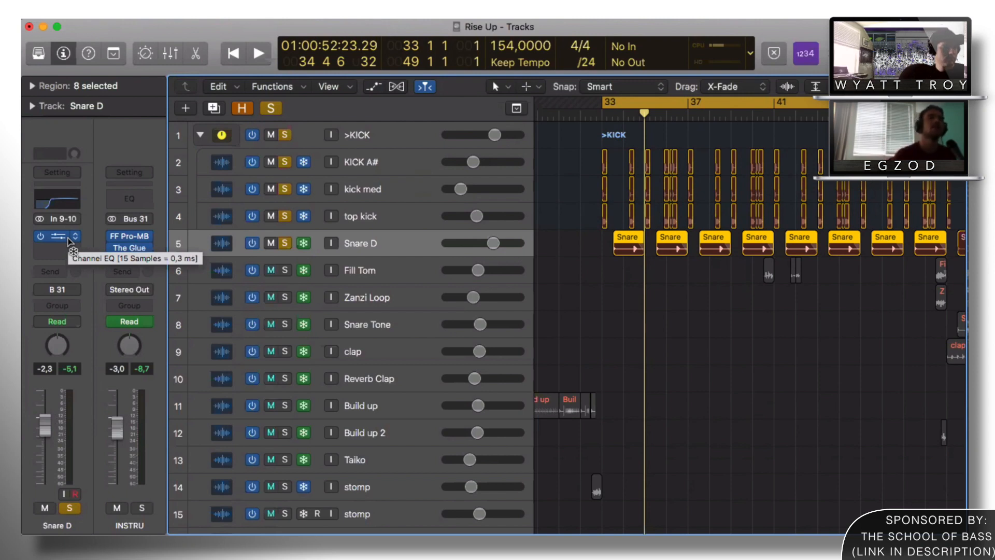
Step: Make the track rows taller and zoom the timeline out
key("super+Down")
key("super+Up")
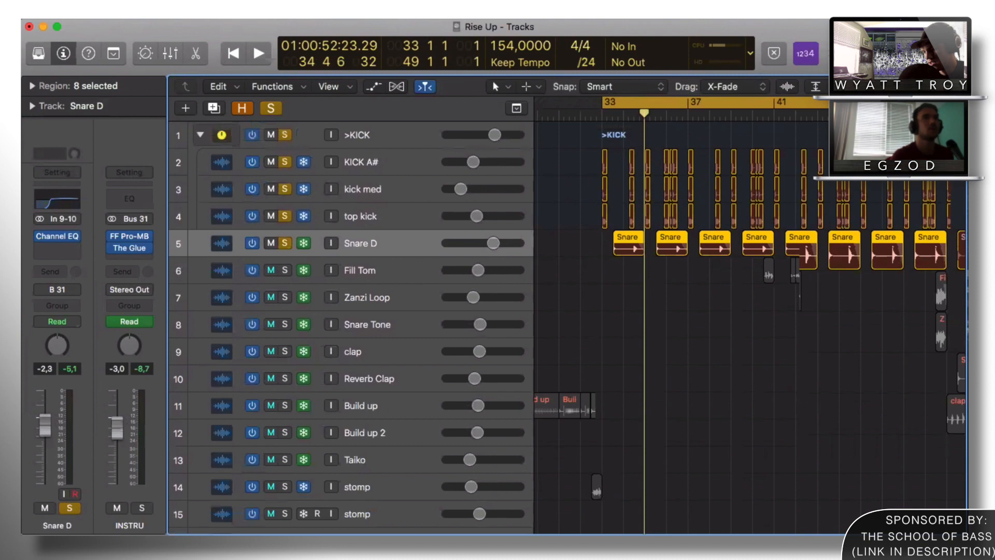
key("super+Down")
key("super+Down")
key("super+Down")
key("super+Left")
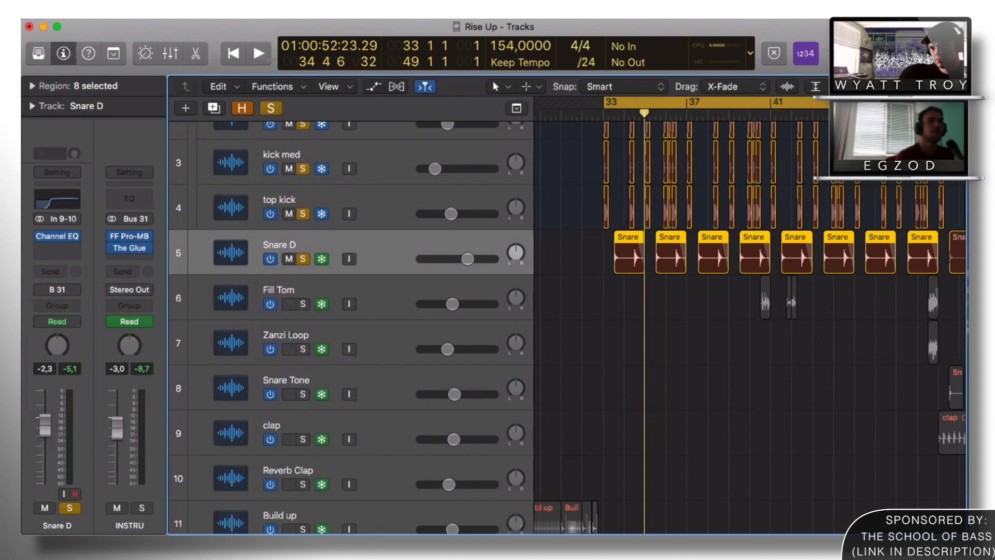
key("super+Left")
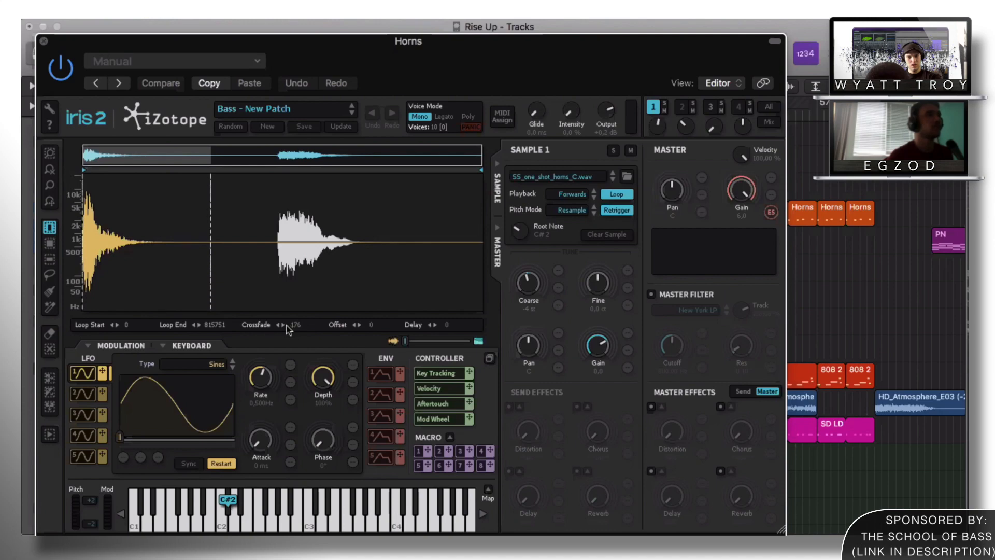
Step: Close the Horns Iris 2 window, unsolo Horns, stop playback and zoom to fit
key("super+w")
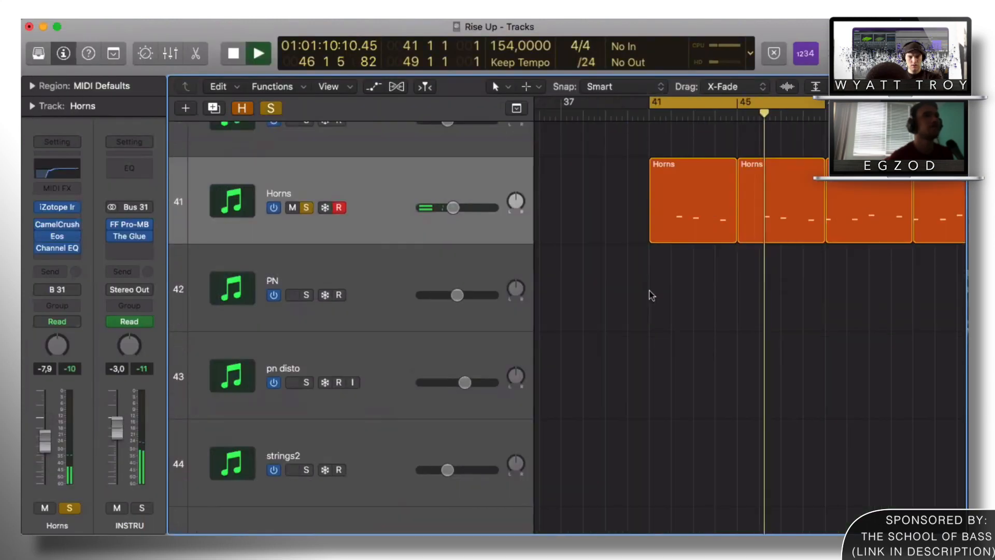
left_click(306, 208)
key("space")
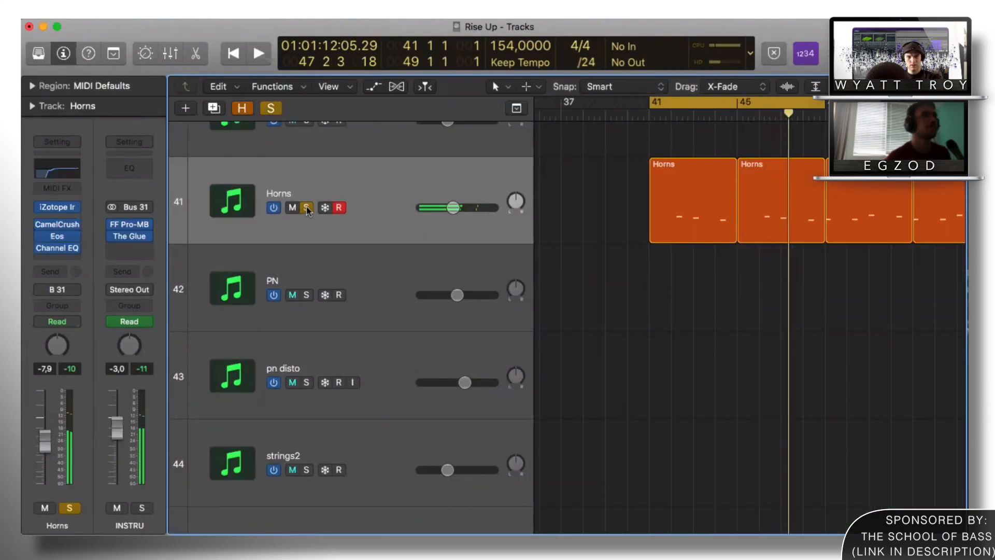
left_click(306, 208)
key("z")
Step: Select Vocal Chop and enlarge the track rows around the >LD vocal stack
scroll(695, 297, "down", 10)
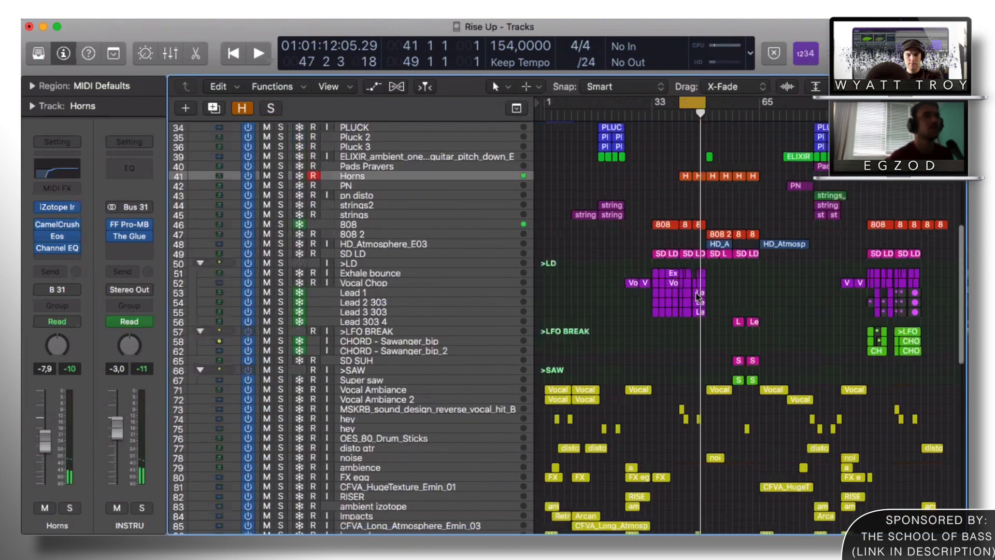
scroll(696, 297, "up", 8)
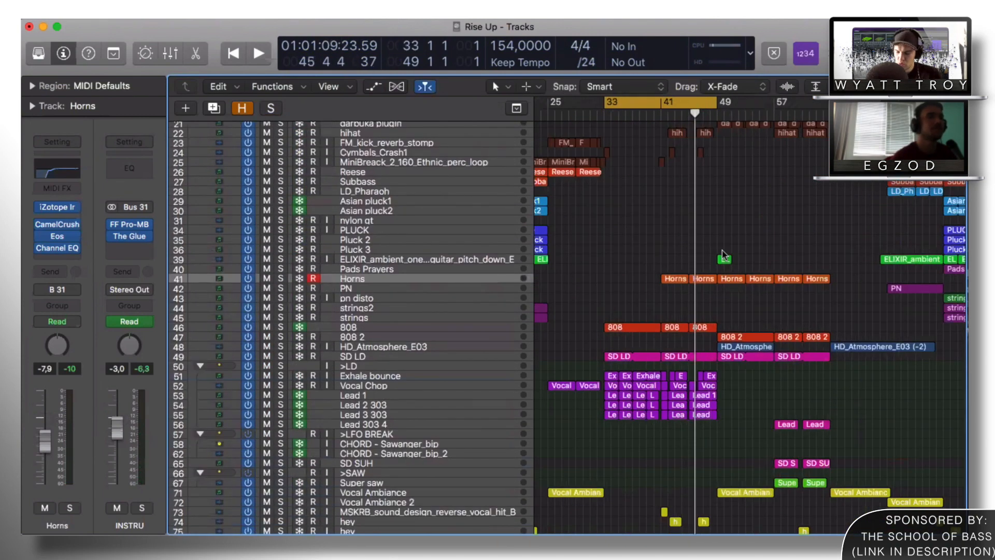
scroll(670, 206, "down", 3)
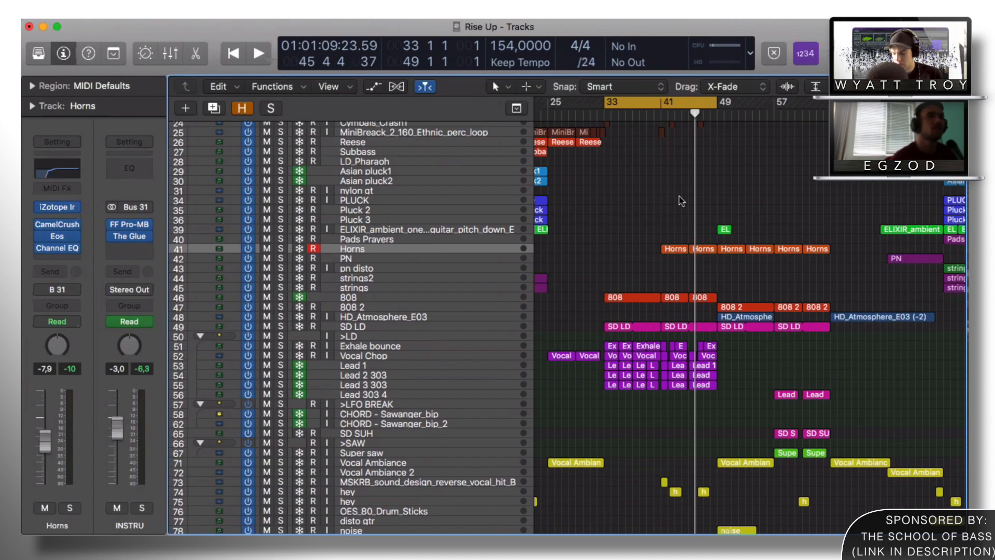
mouse_move(861, 86)
left_mouse_down()
mouse_move(877, 87)
mouse_move(865, 87)
left_mouse_up()
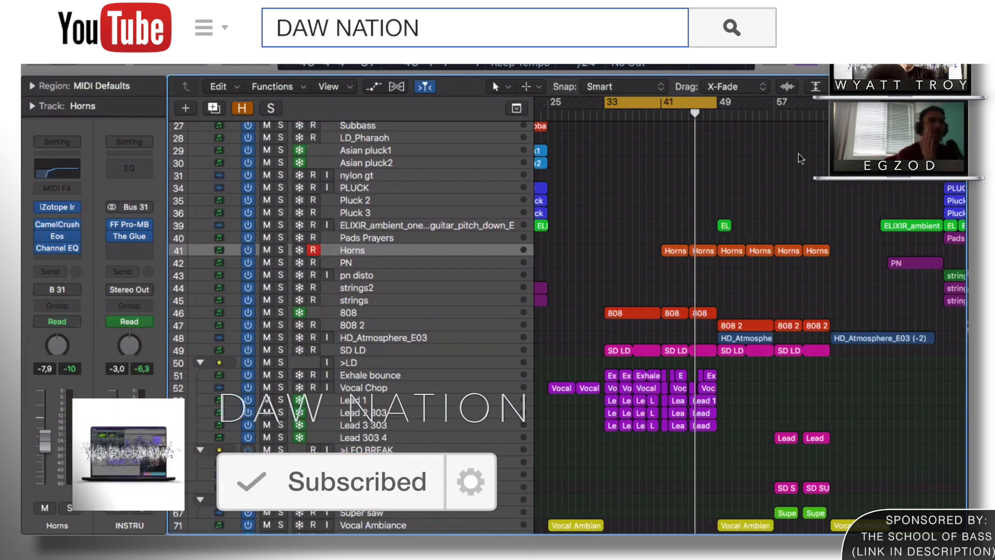
left_click(364, 387)
left_click_drag(862, 87, 871, 86)
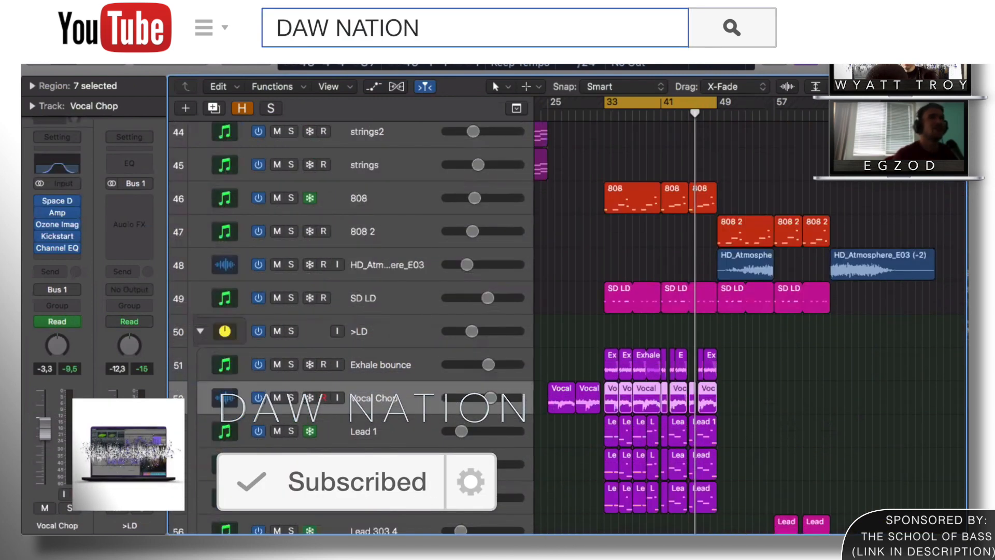
key("super+Up")
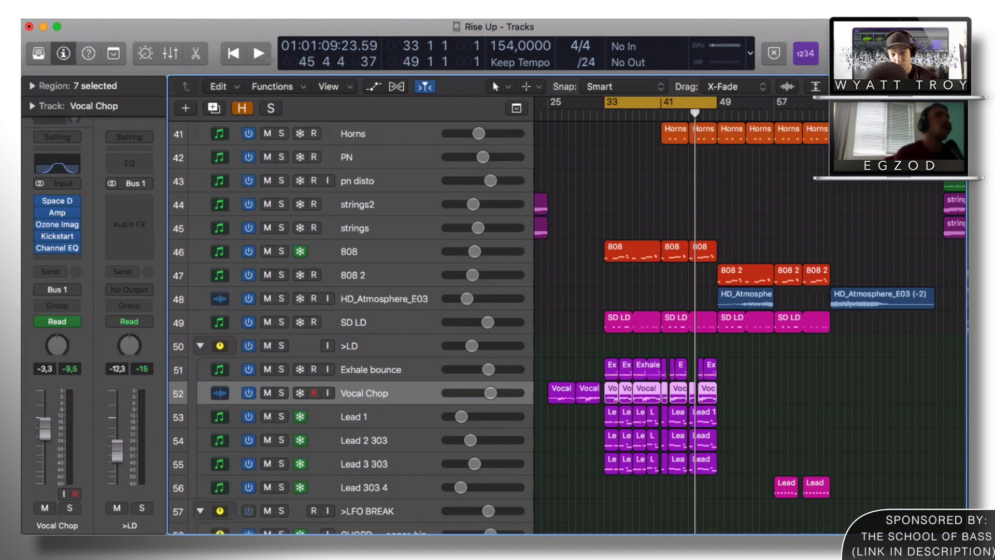
Step: Select Lead 1, show the automation lanes, and zoom in horizontally around the playhead
left_click(381, 415)
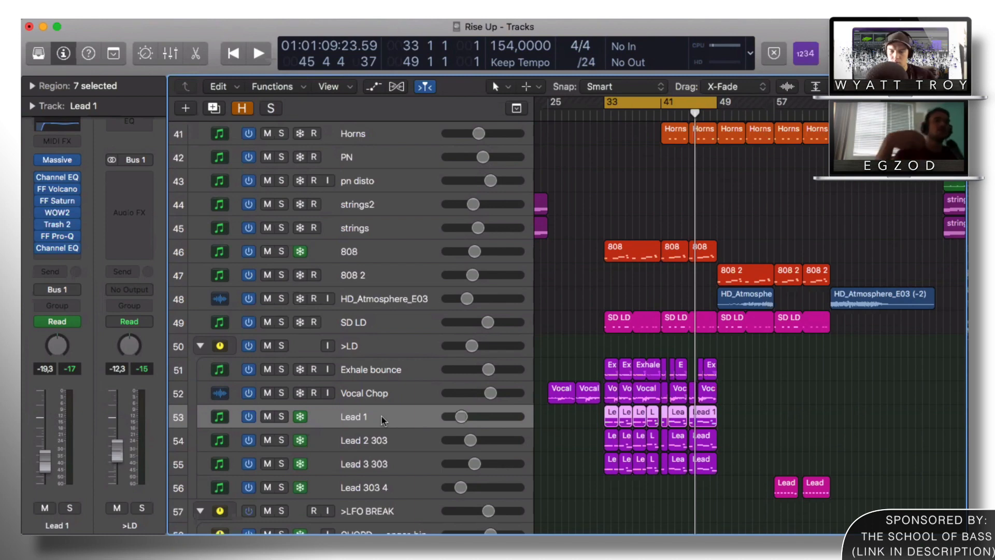
key("super+Down")
key("super+Down")
key("super+Up")
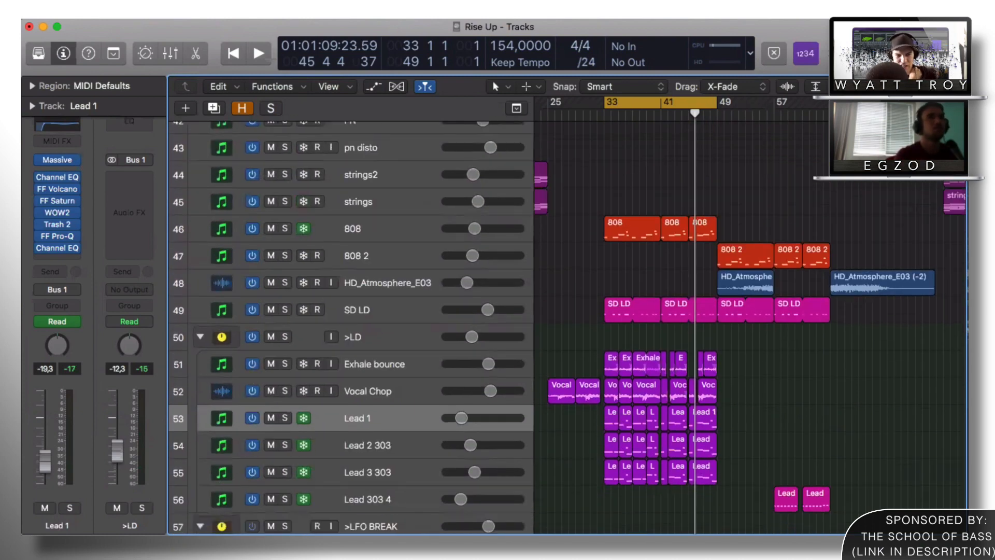
scroll(791, 162, "down", 5)
key("a")
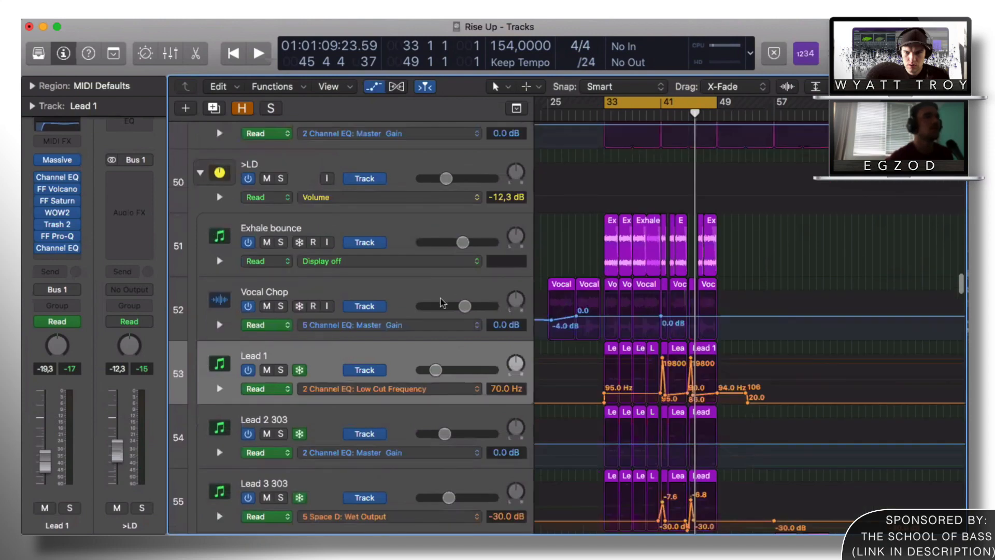
scroll(444, 300, "down", 1)
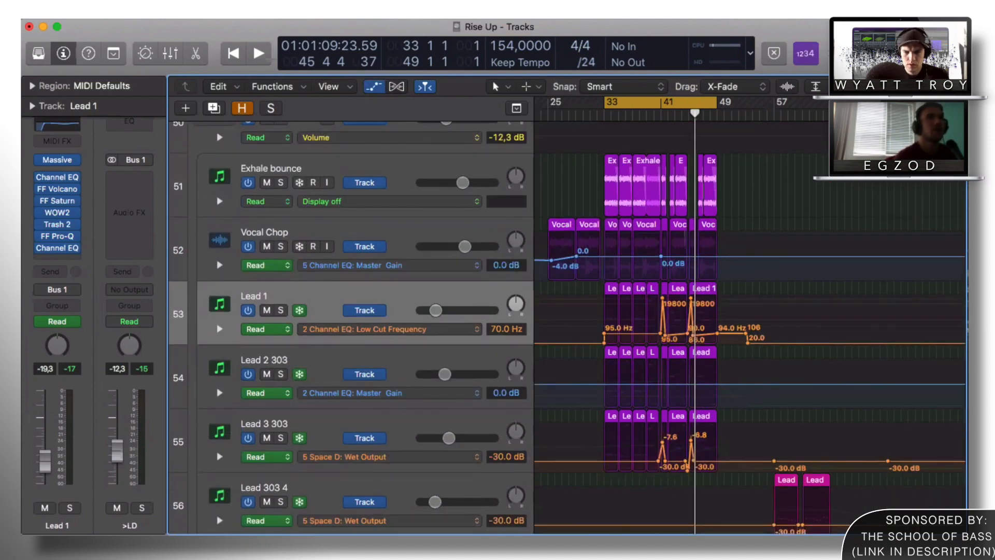
key("super+Right")
scroll(761, 291, "up", 5)
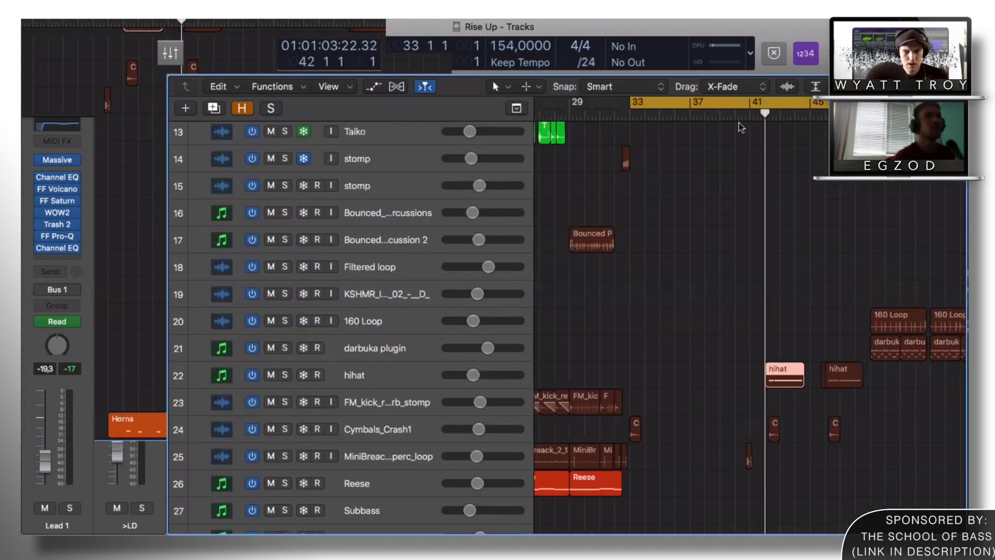
Step: Stop playback, deselect the hihat region, zoom to fit and unsolo the hihat track
scroll(743, 106, "right", 3)
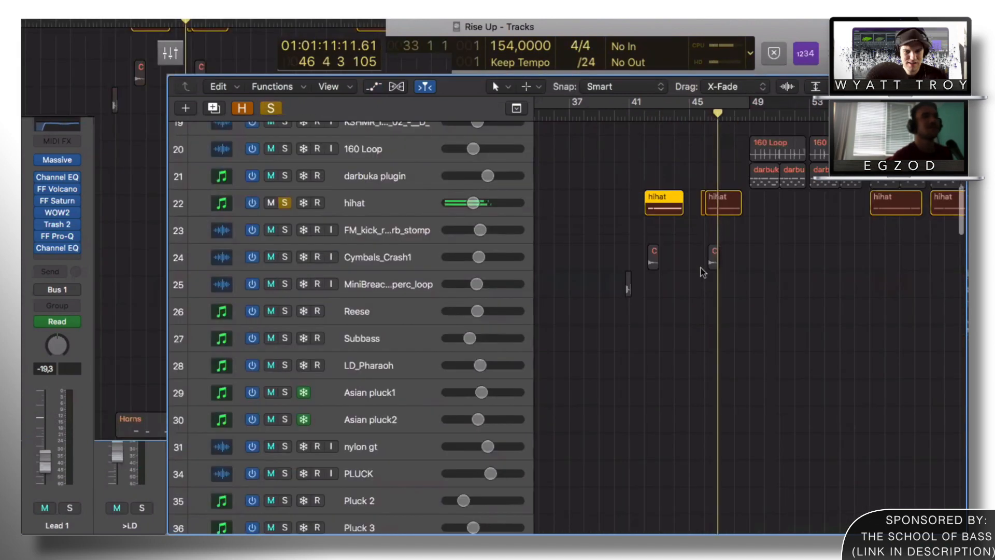
key("space")
scroll(664, 227, "up", 7)
left_click(663, 226)
key("z")
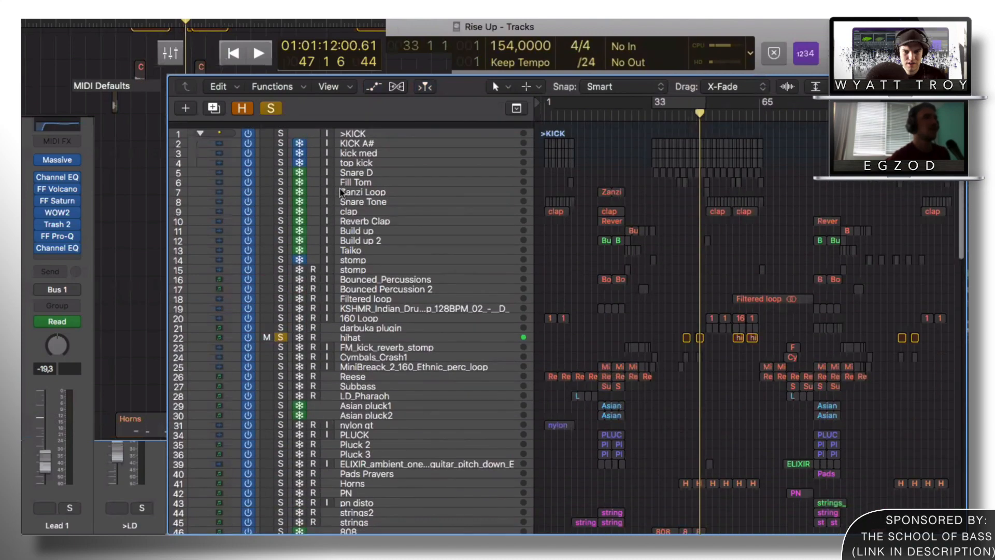
left_click(281, 331)
scroll(671, 275, "down", 10)
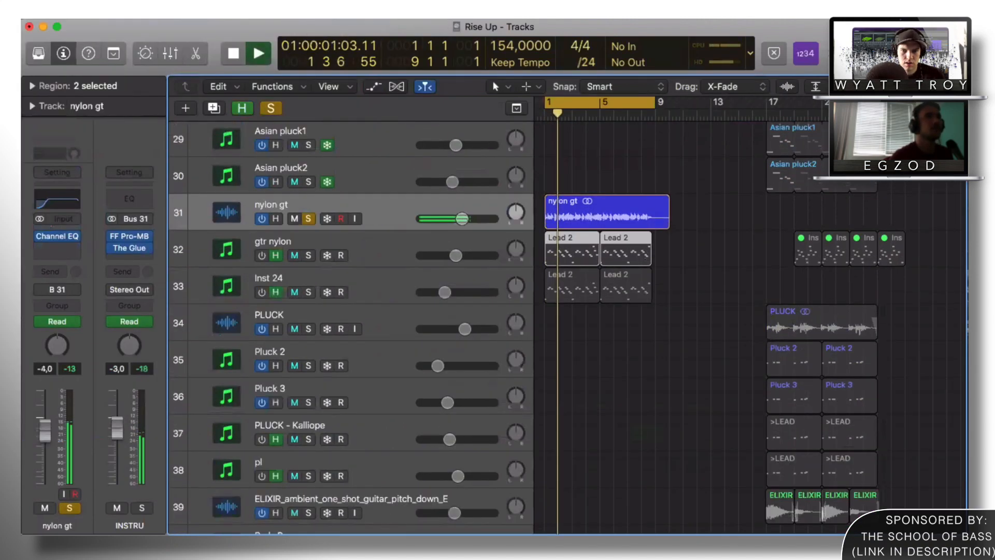
Step: Enlarge the track rows, stop playback and solo the gtr nylon track
key("super+Down")
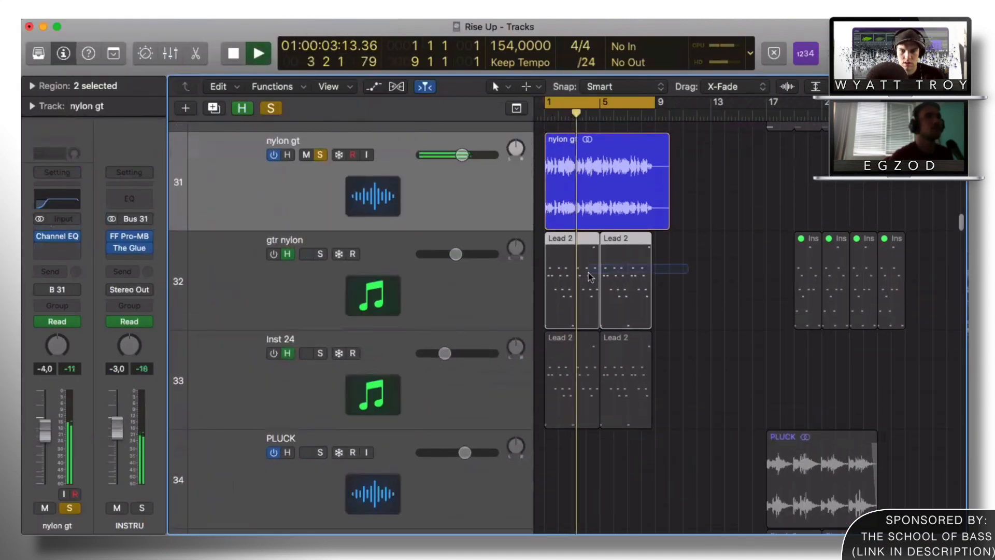
double_click(587, 276)
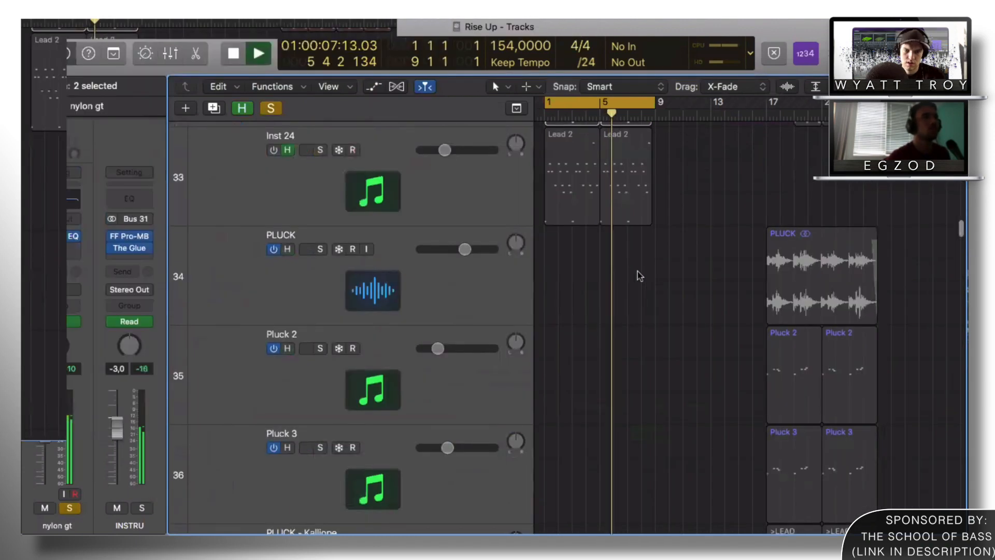
scroll(638, 272, "up", 5)
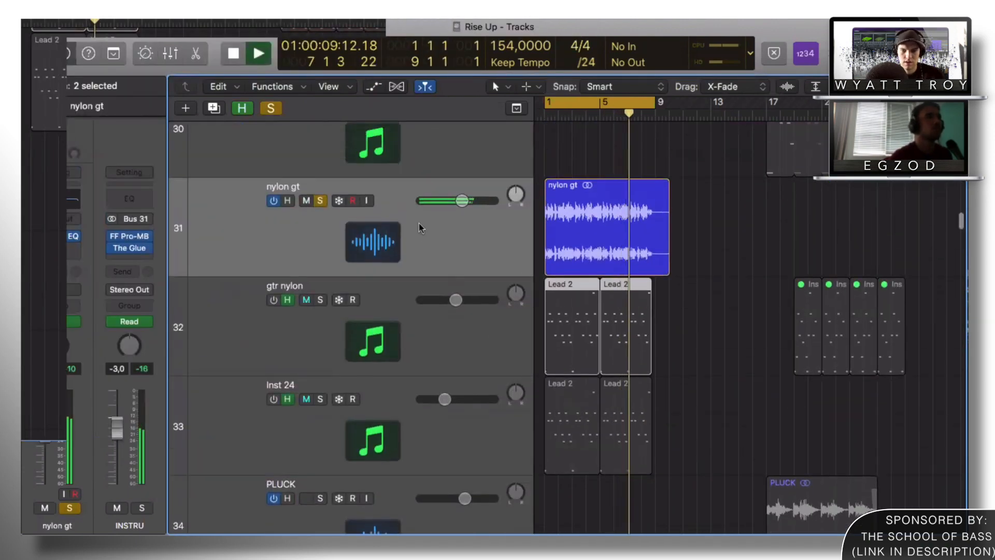
key("space")
left_click(320, 299)
Step: Switch on gtr nylon and Inst 24, then bring up gtr nylon's Kontakt Evolution Modern Nylon instrument
key("super+Up")
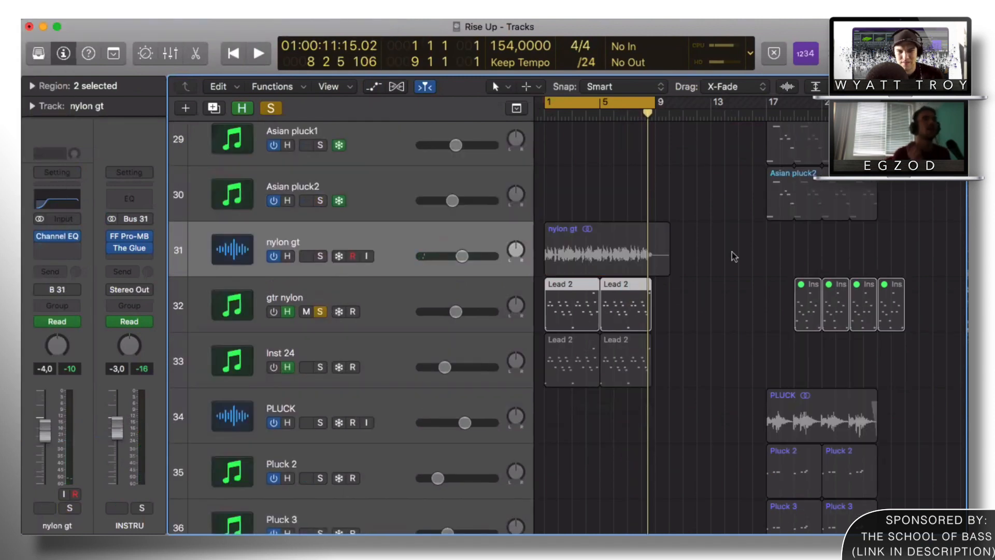
left_click(287, 300)
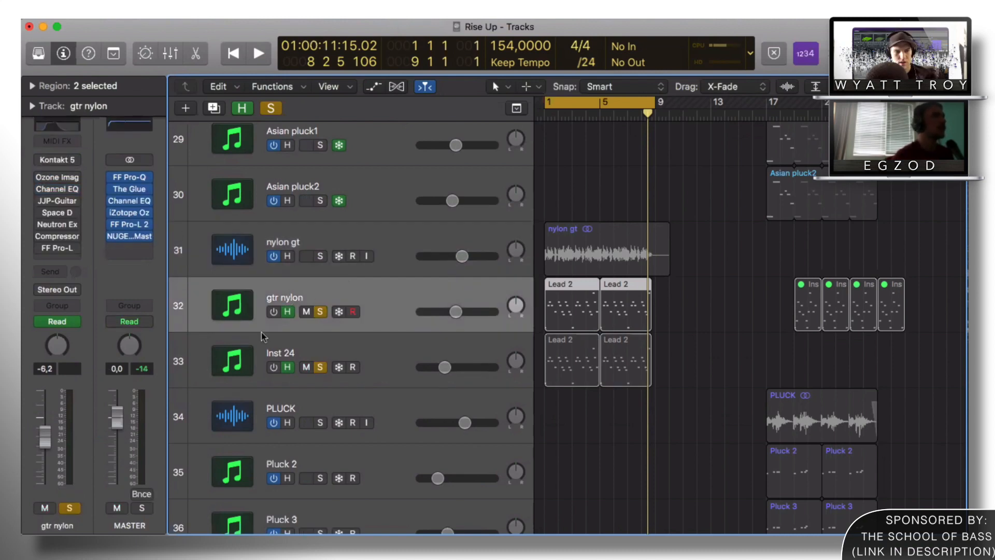
left_click(285, 346)
left_click(274, 312)
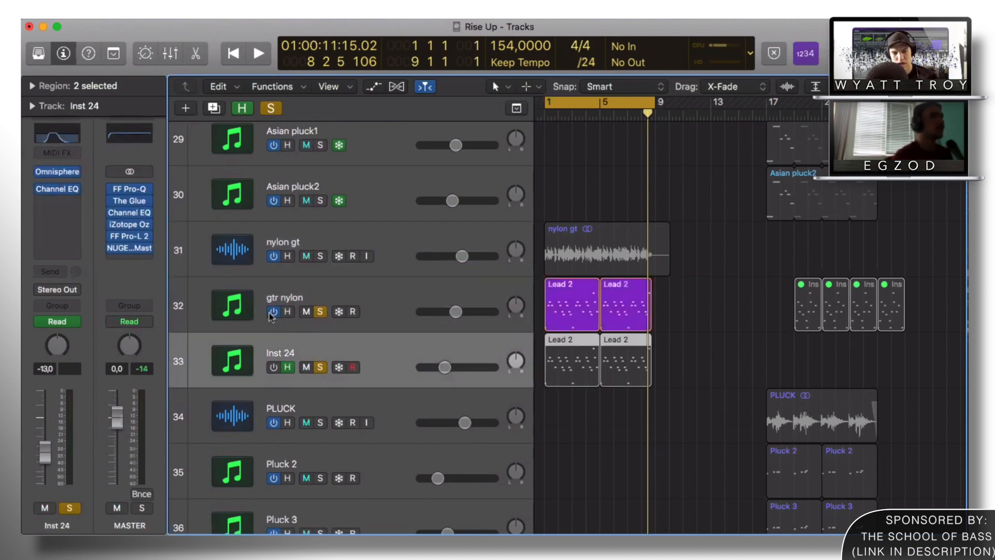
left_click(274, 367)
left_click(294, 329)
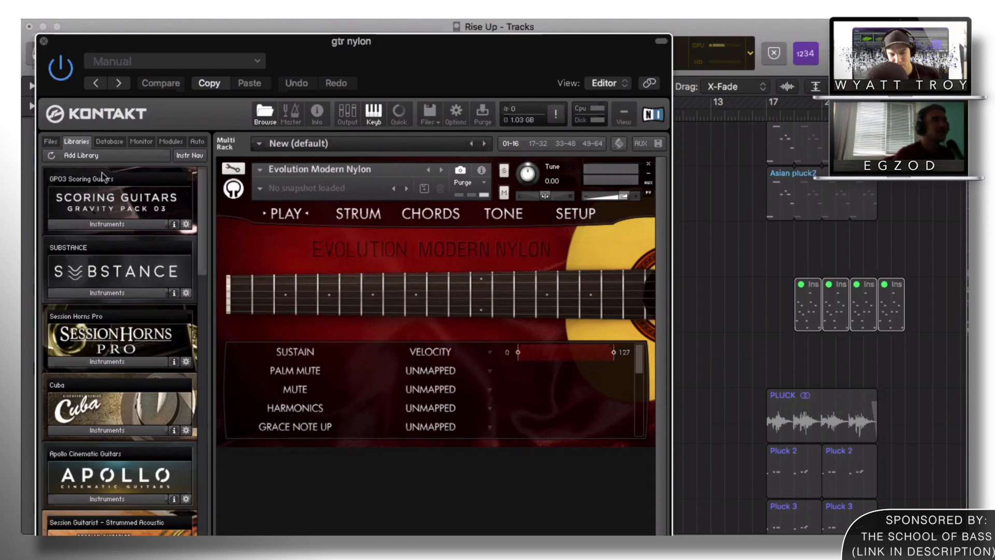
Step: Browse the Kontakt Libraries list, then close the Evolution Modern Nylon instrument window
left_click_drag(201, 242, 198, 283)
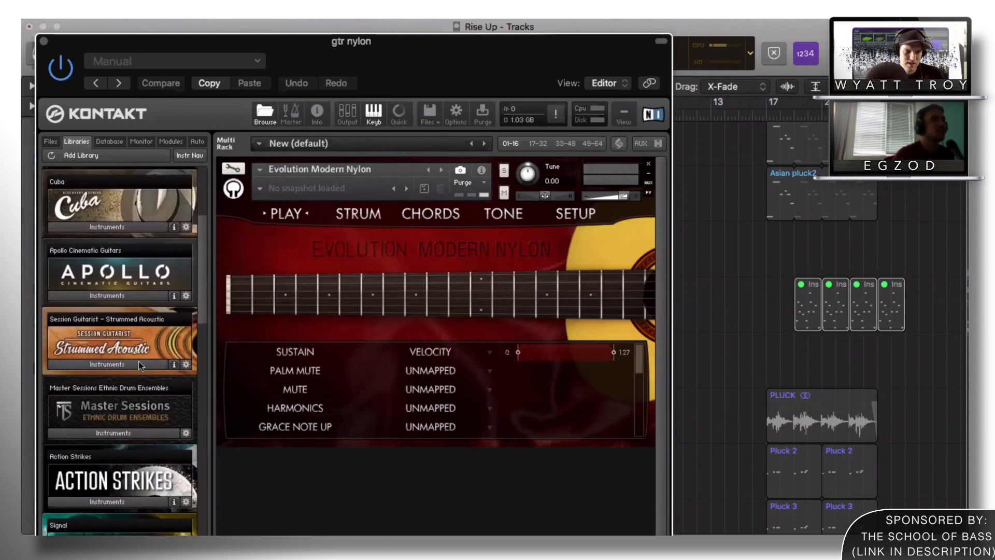
left_click_drag(203, 310, 101, 489)
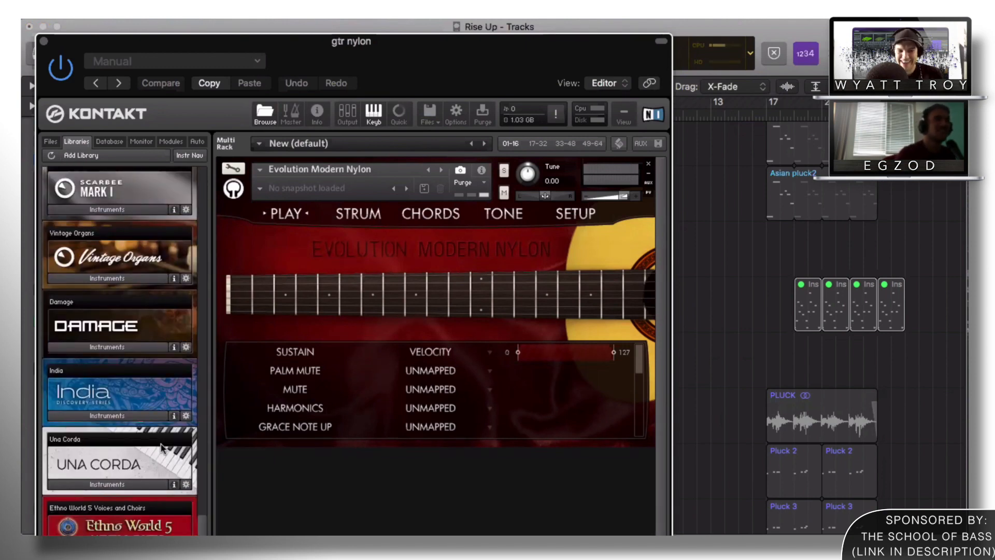
scroll(195, 459, "down", 1)
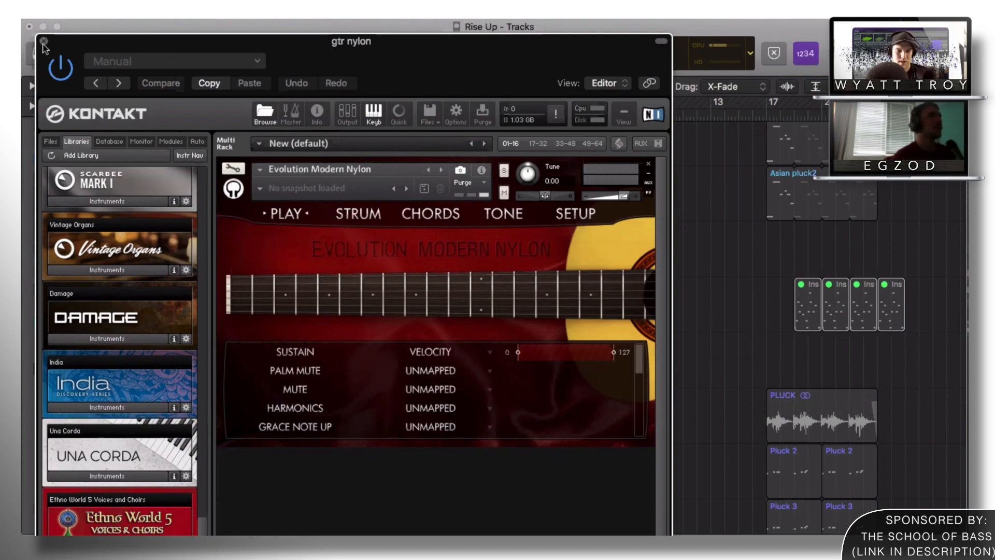
left_click(43, 40)
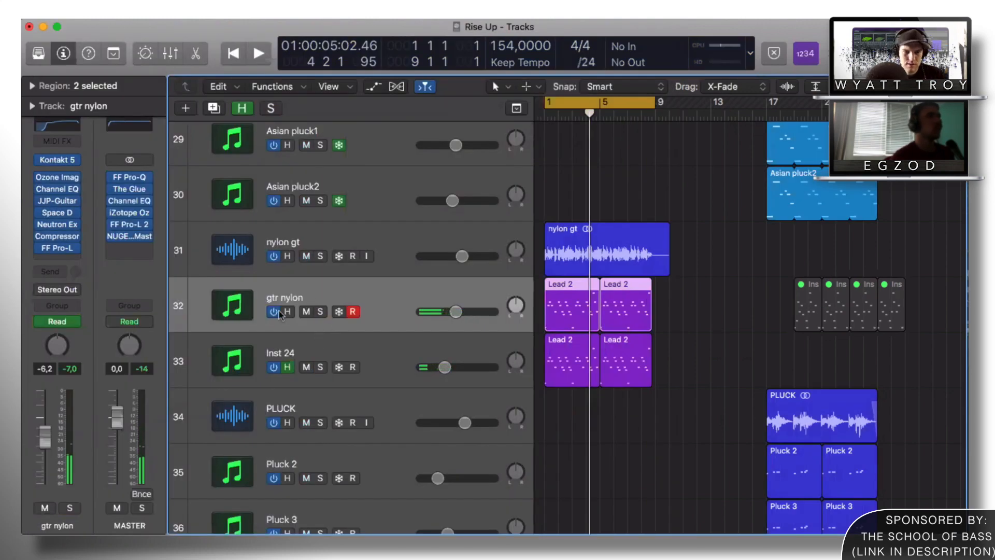
Step: Select and solo Inst 24, then play and stop a short preview
left_click(336, 354)
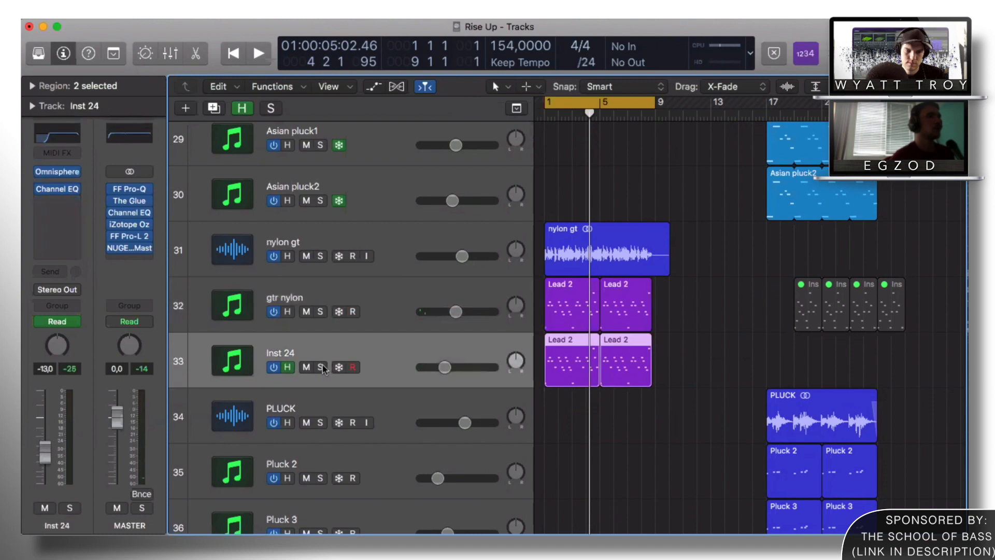
left_click(322, 367)
key("space")
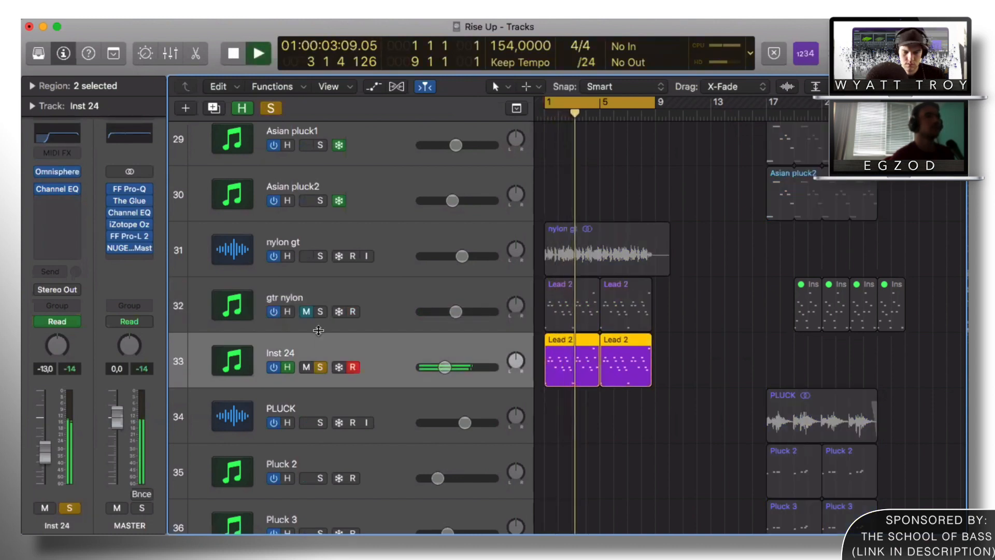
key("space")
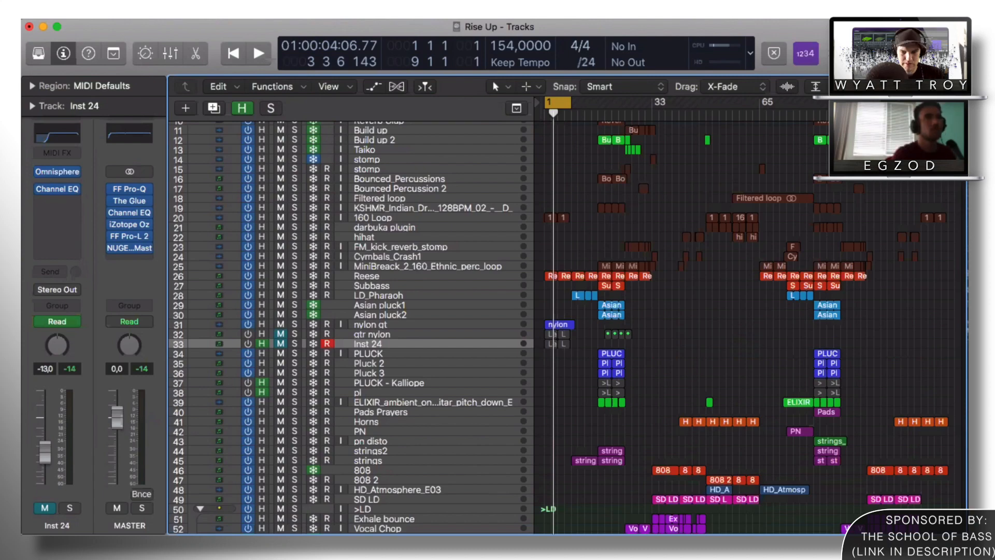
Step: Solo tracks 71–87, from Vocal Ambiance down through bell
key("super+Right")
key("super+Right")
key("super+Right")
key("super+Right")
key("super+Right")
scroll(685, 244, "left", 3)
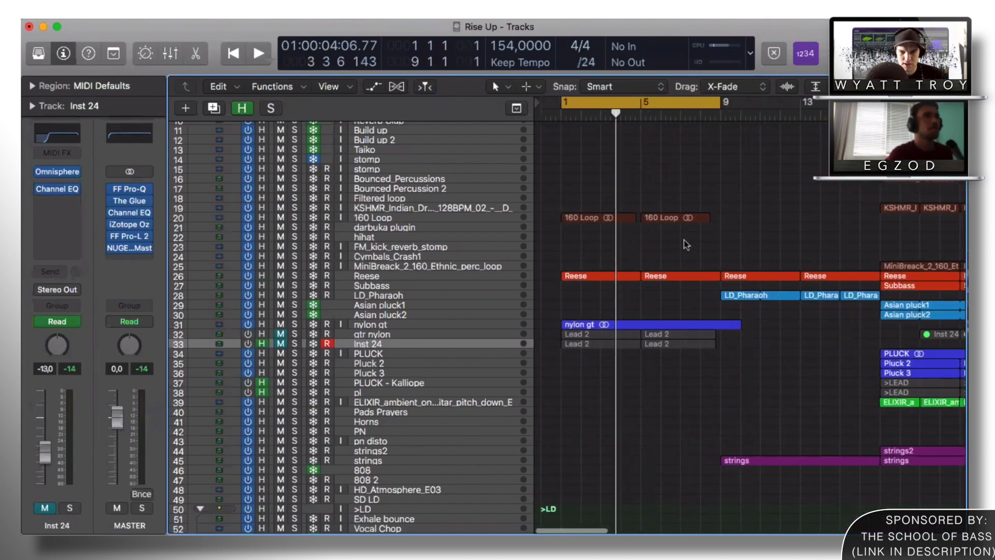
scroll(421, 301, "down", 10)
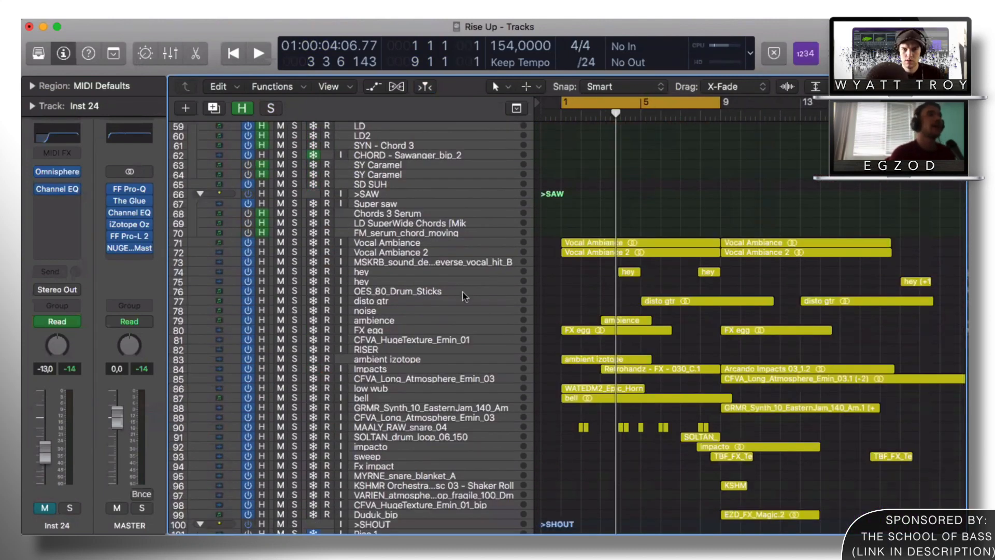
left_click_drag(294, 242, 294, 397)
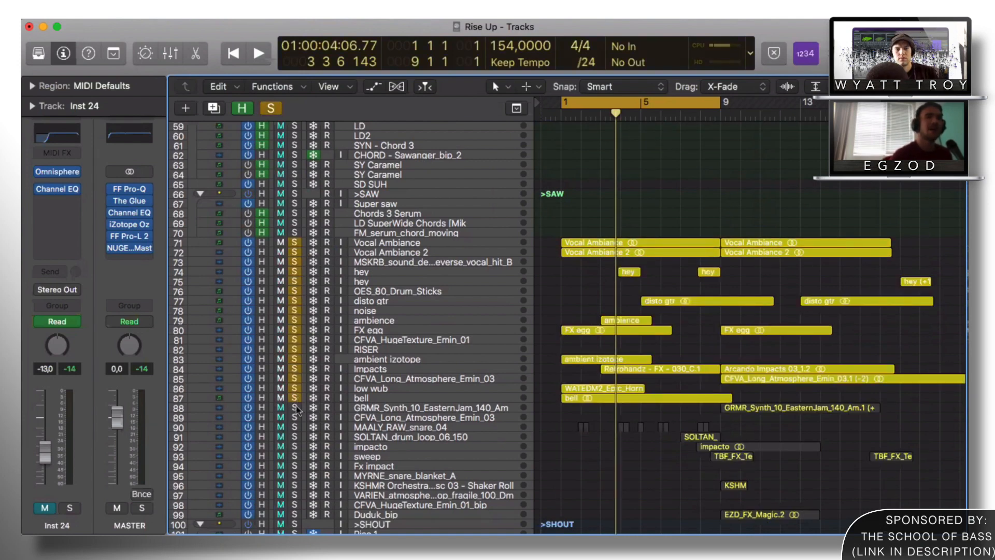
Step: Enlarge the track rows and play the ambience tracks with the loop turned off, then stop
key("super+Down")
left_click(381, 155)
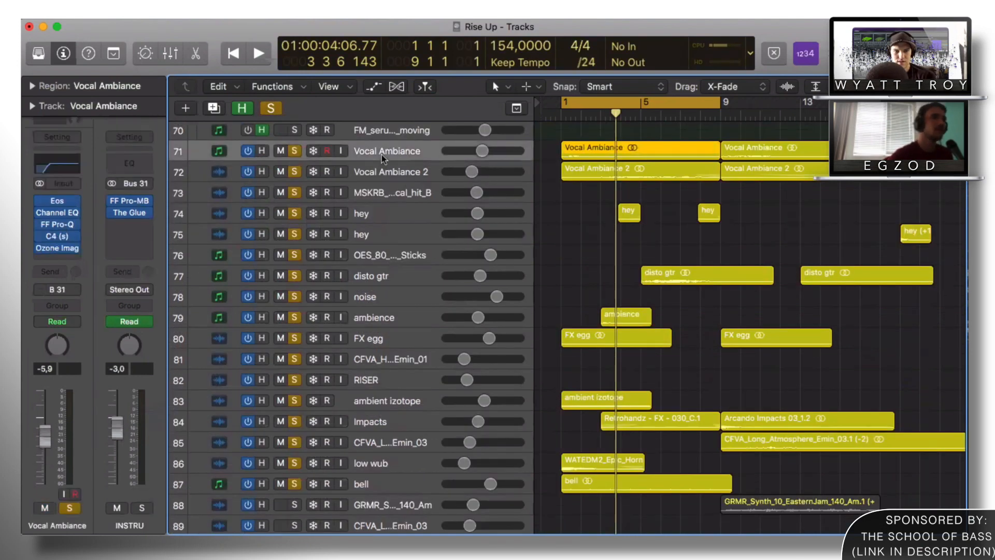
key("space")
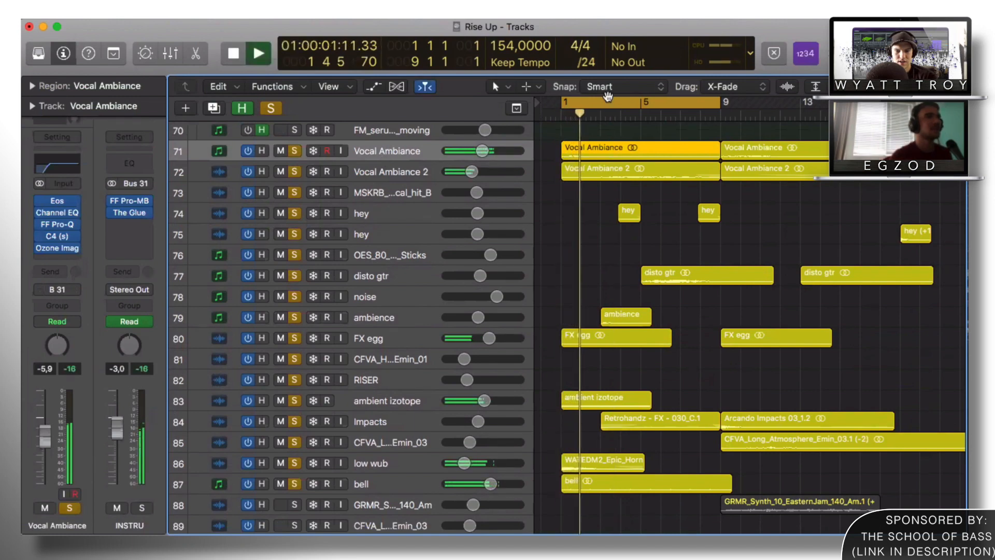
left_click(607, 100)
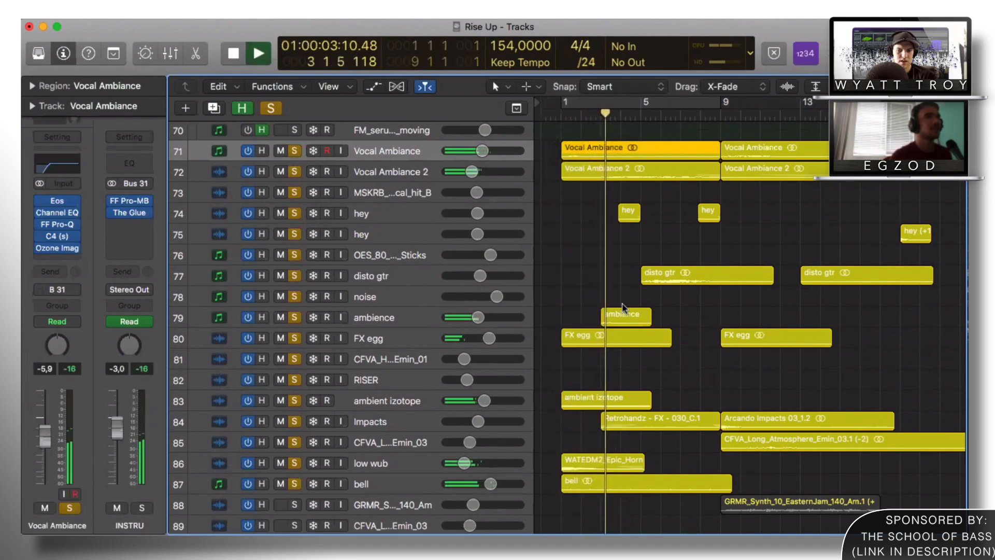
key("super+Down")
key("super+Down")
key("super+Down")
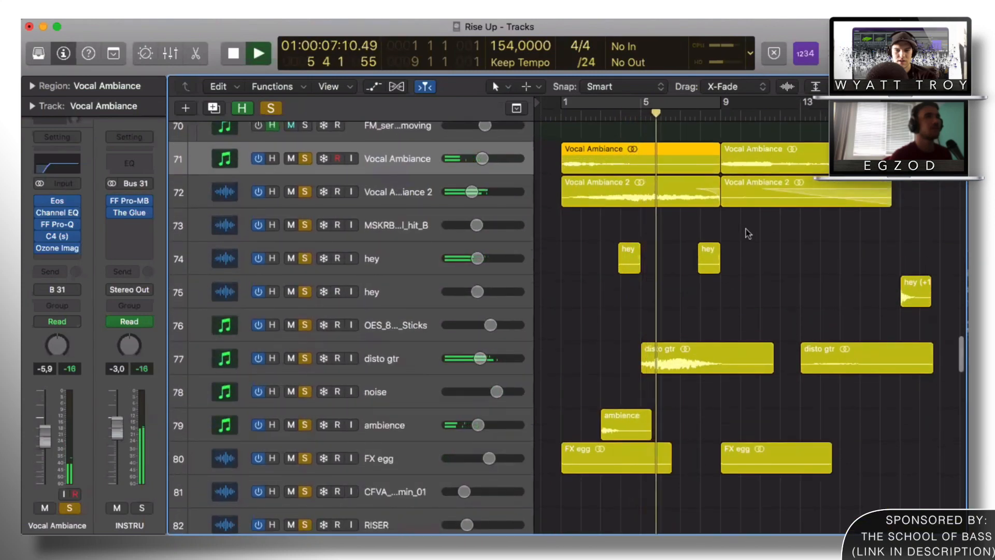
key("super+Down")
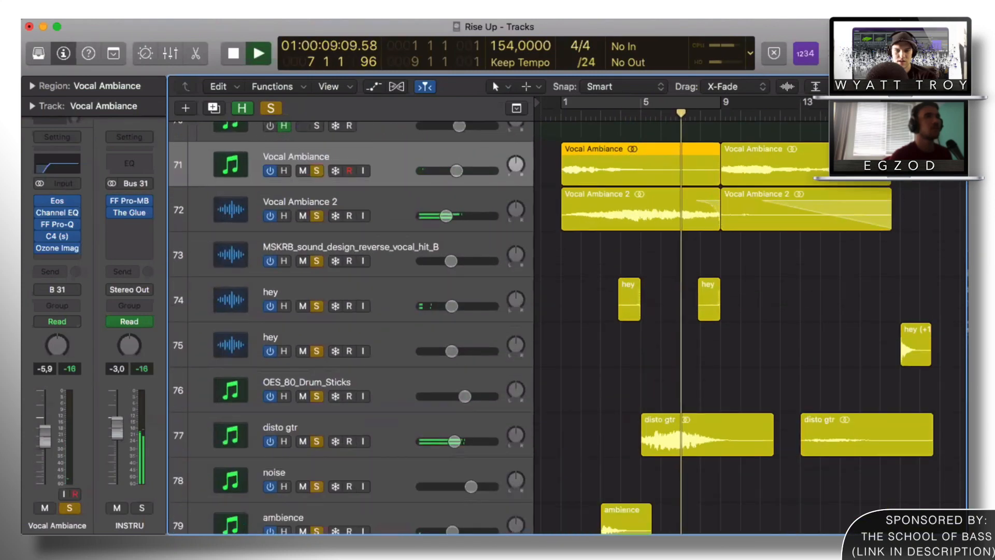
scroll(710, 261, "right", 2)
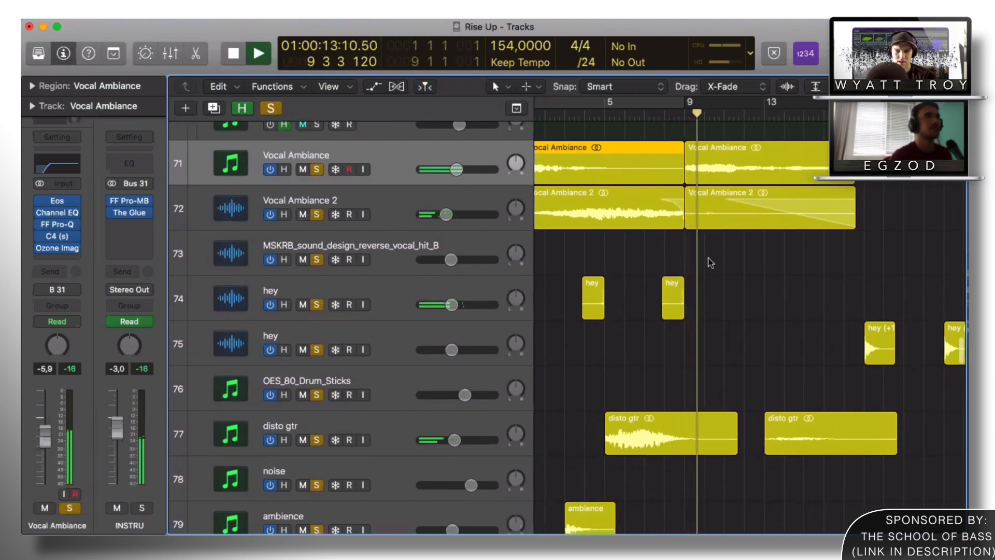
left_click(640, 244)
key("space")
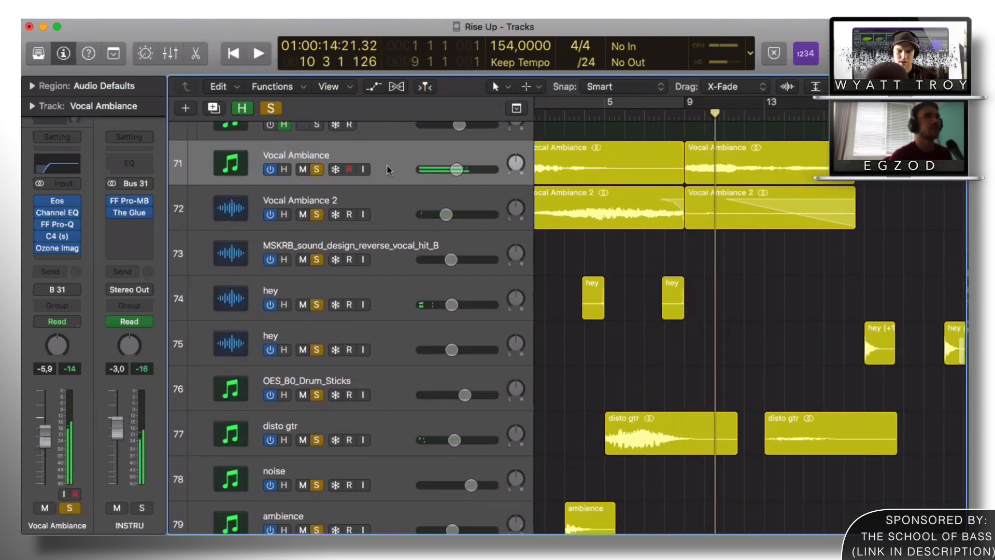
Step: Select Vocal Ambiance, loop bars 1–9 and solo only that track
left_click(379, 161)
left_click(386, 196)
left_click(388, 161)
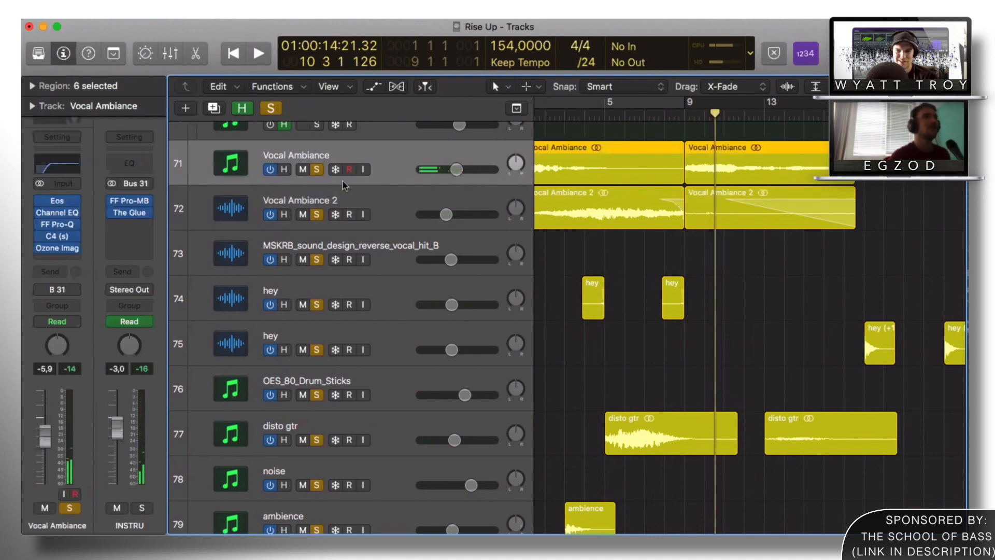
scroll(547, 193, "left", 3)
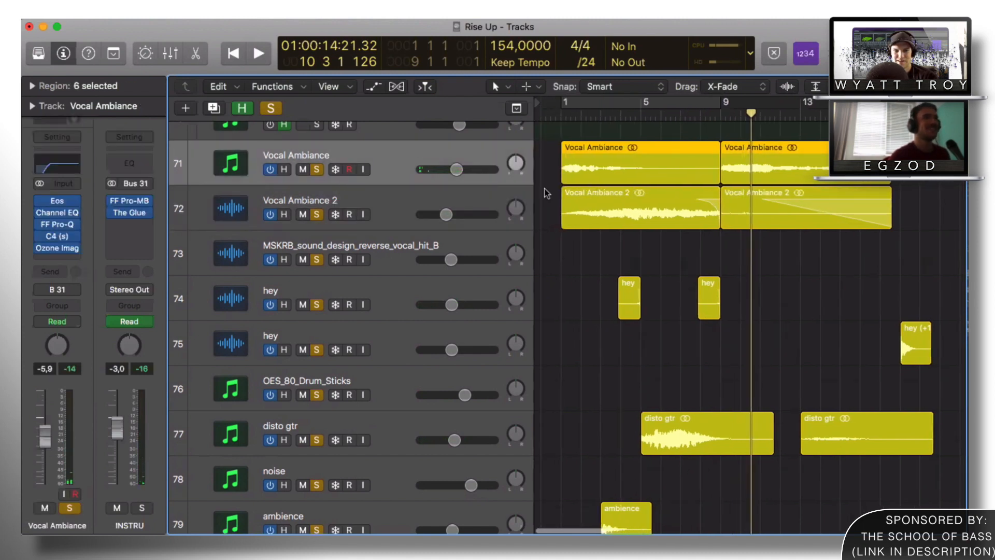
left_click(576, 107)
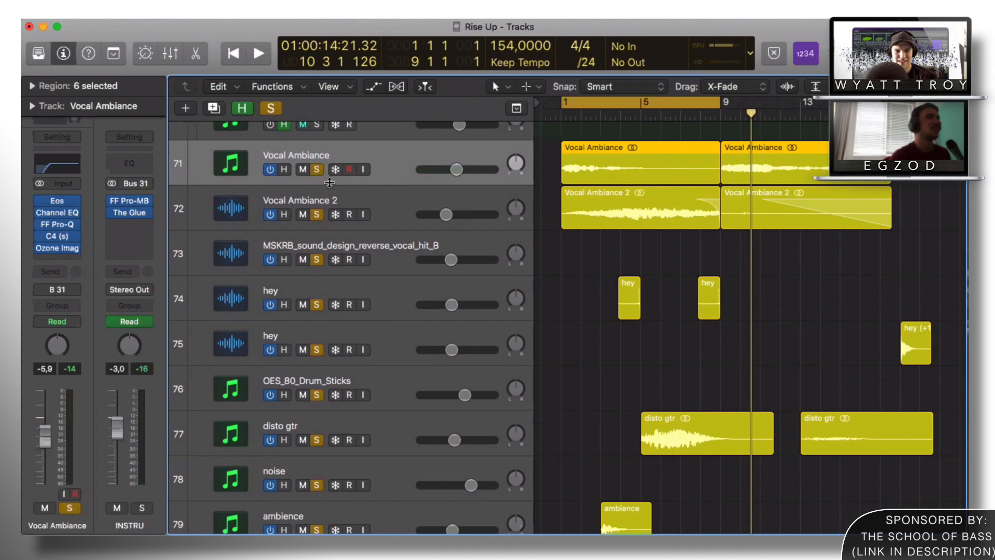
left_click(316, 169)
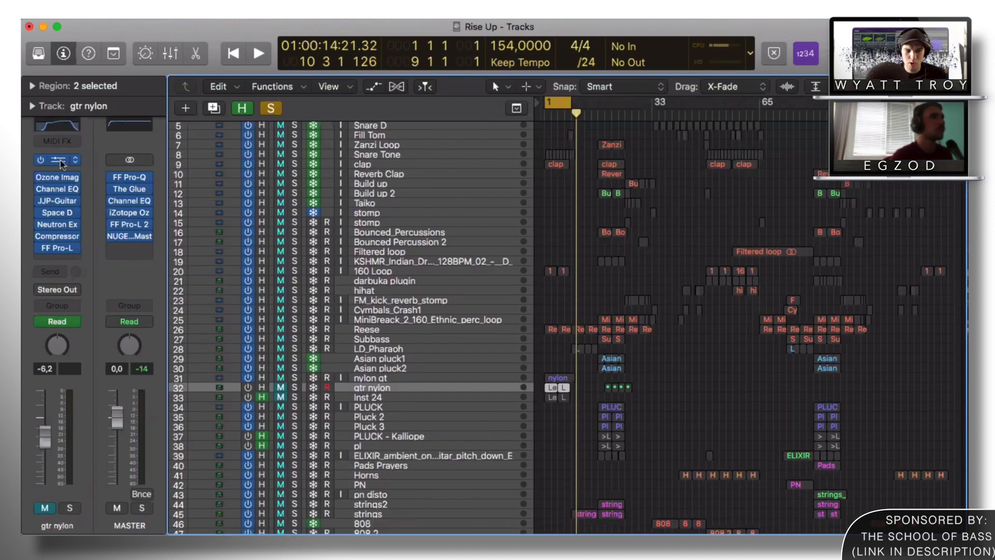
left_click(58, 161)
scroll(193, 488, "down", 10)
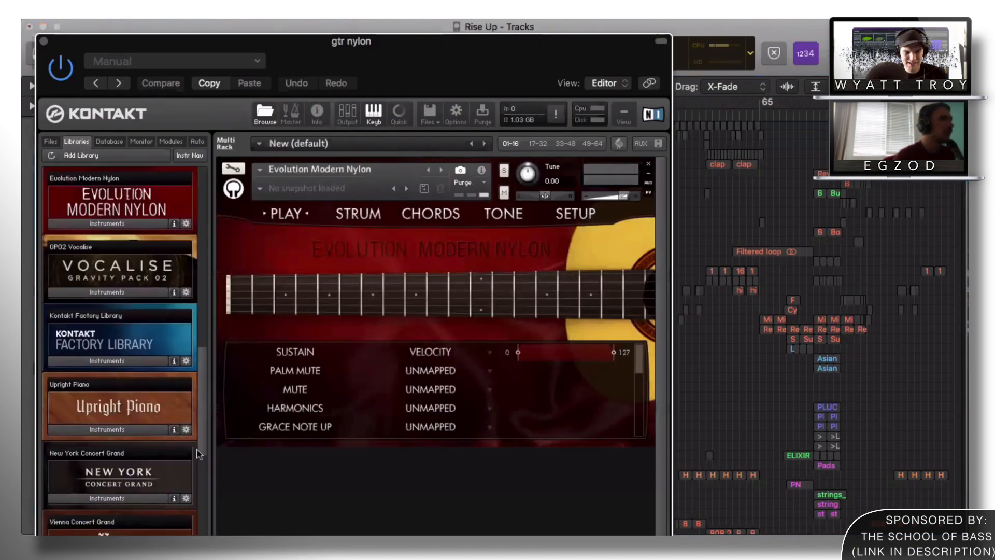
scroll(192, 487, "down", 5)
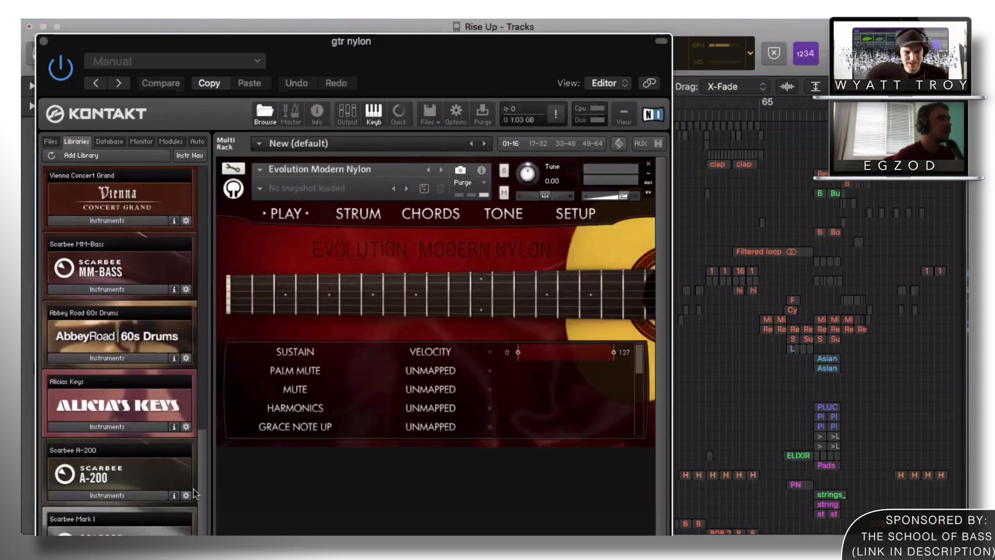
left_click_drag(201, 449, 206, 356)
left_click(107, 327)
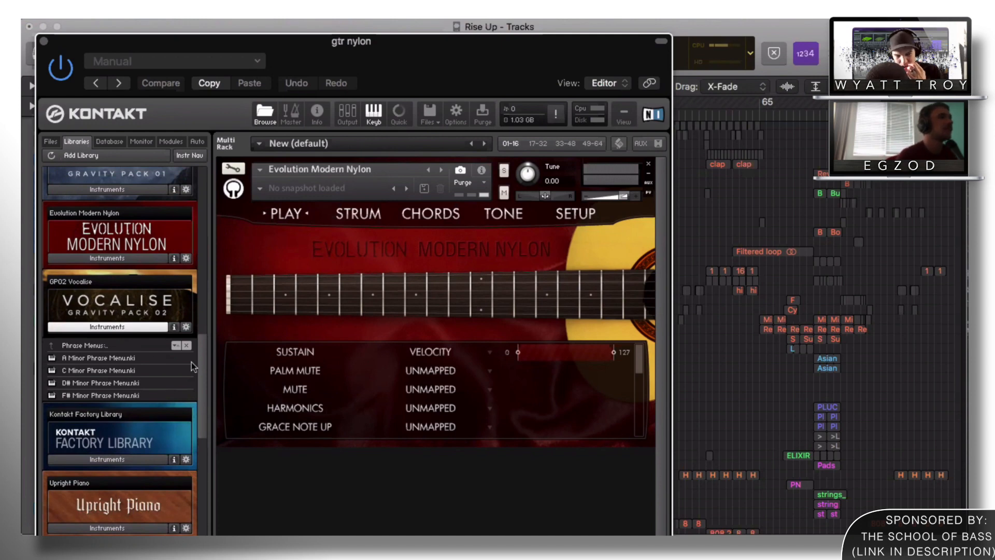
left_click_drag(201, 371, 201, 497)
left_click_drag(260, 39, 351, 25)
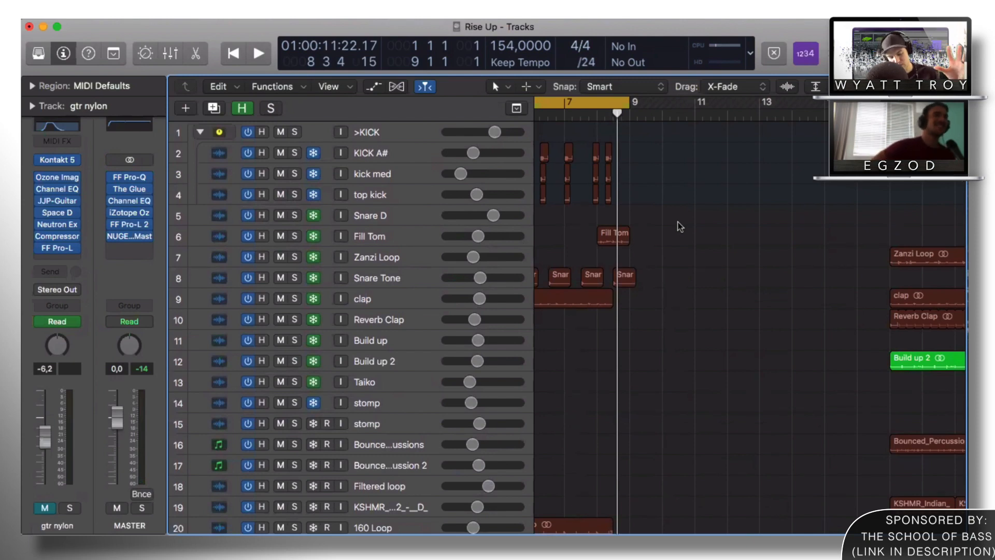
Step: Turn off cycle, zoom out to the whole arrangement and loop bars 97–114
left_click(605, 100)
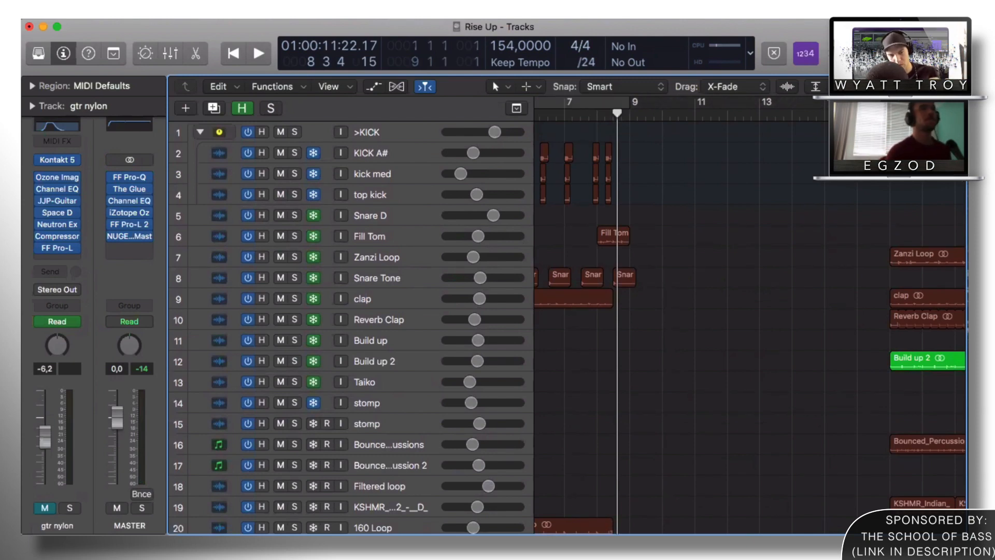
key("z")
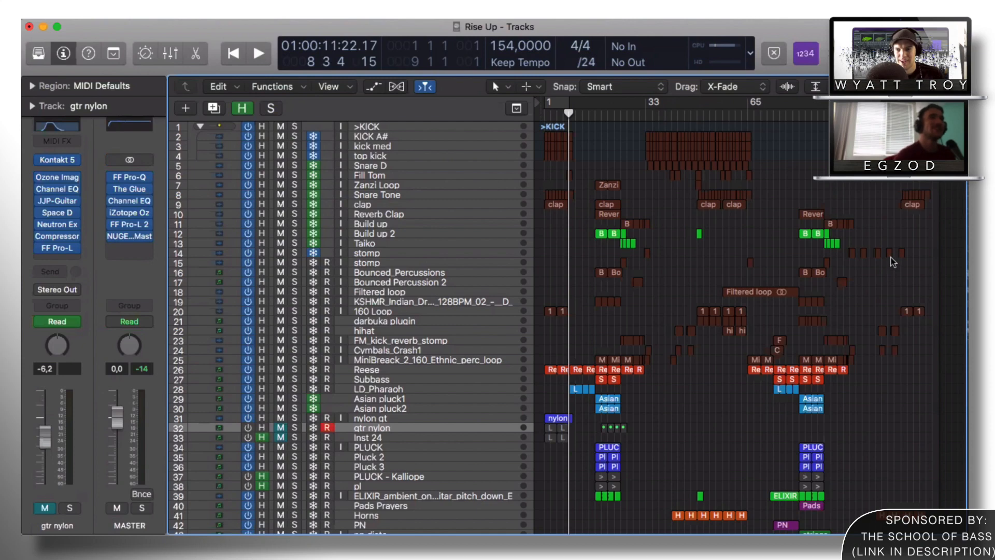
left_click_drag(854, 197, 903, 256)
key("super+Right")
key("super+Right")
key("super+Right")
key("super+Right")
scroll(791, 200, "right", 10)
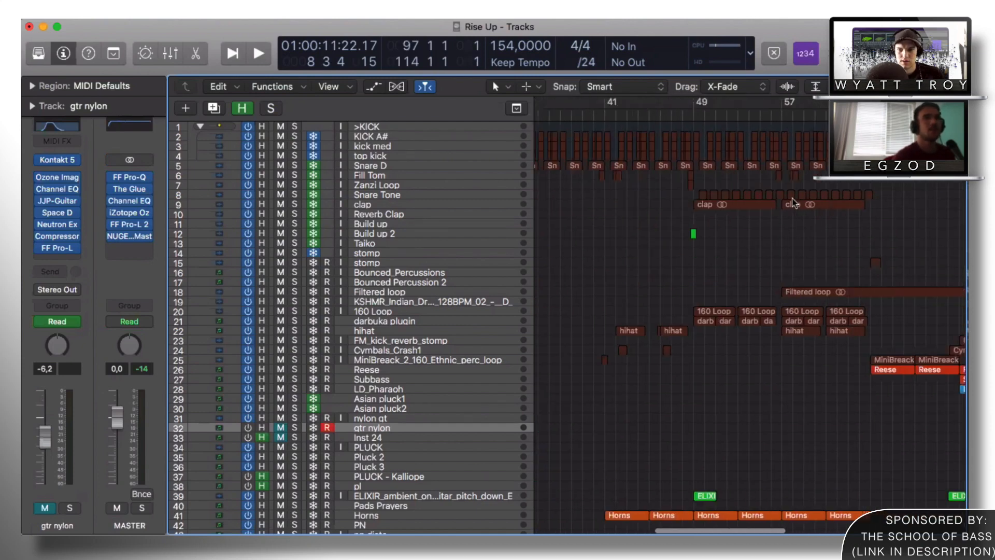
scroll(793, 199, "right", 2)
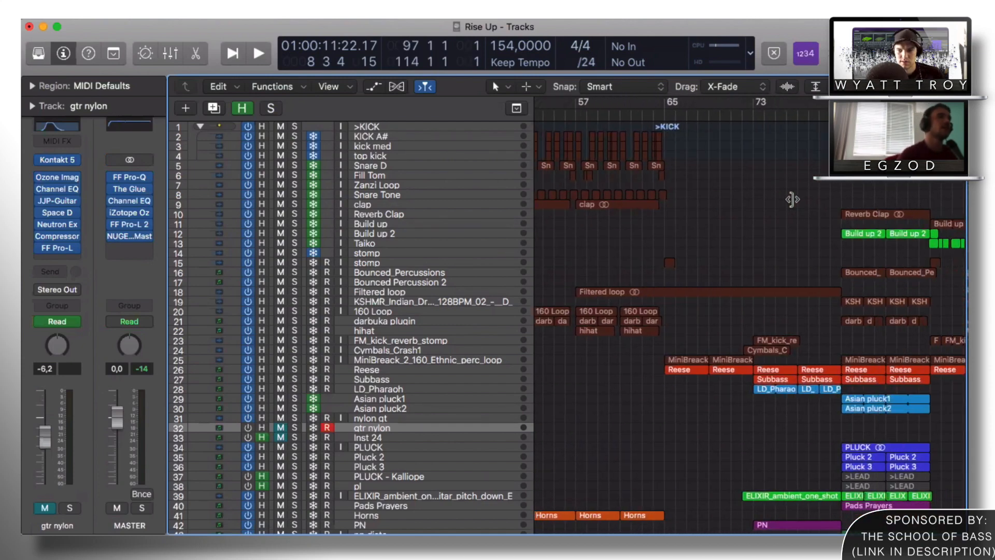
Step: Play the looped section while scrolling the tracks, dismissing the sync error alert
key("space")
scroll(729, 238, "down", 3)
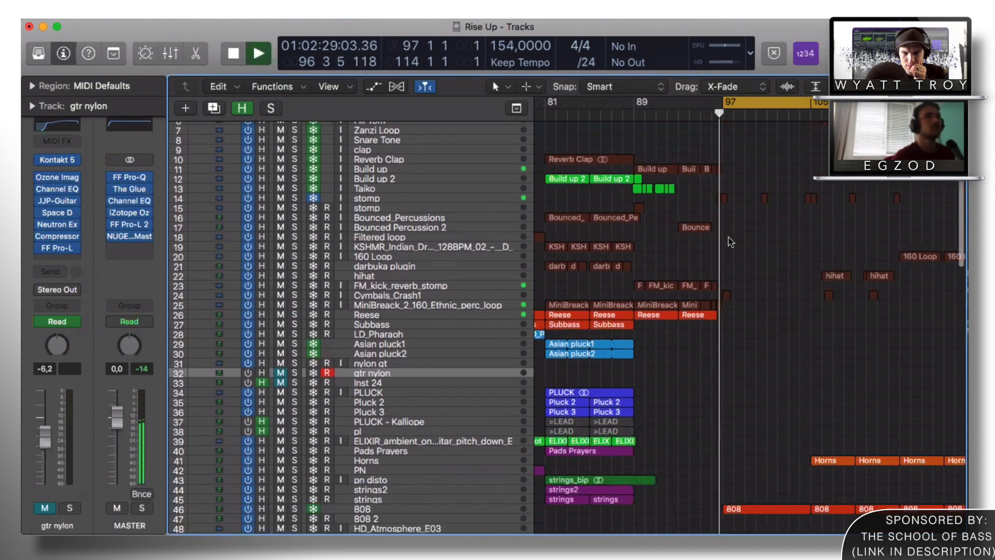
scroll(775, 240, "down", 12)
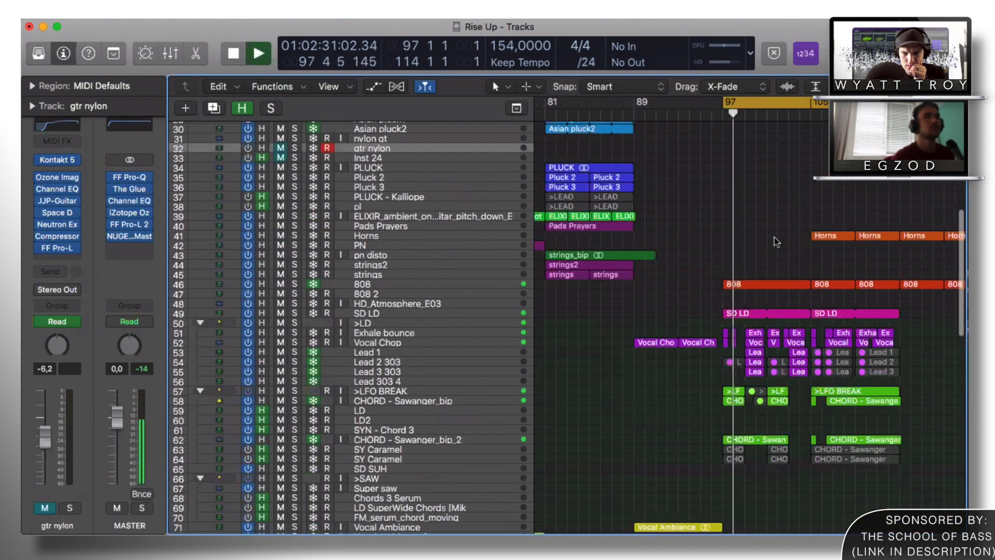
scroll(776, 241, "down", 2)
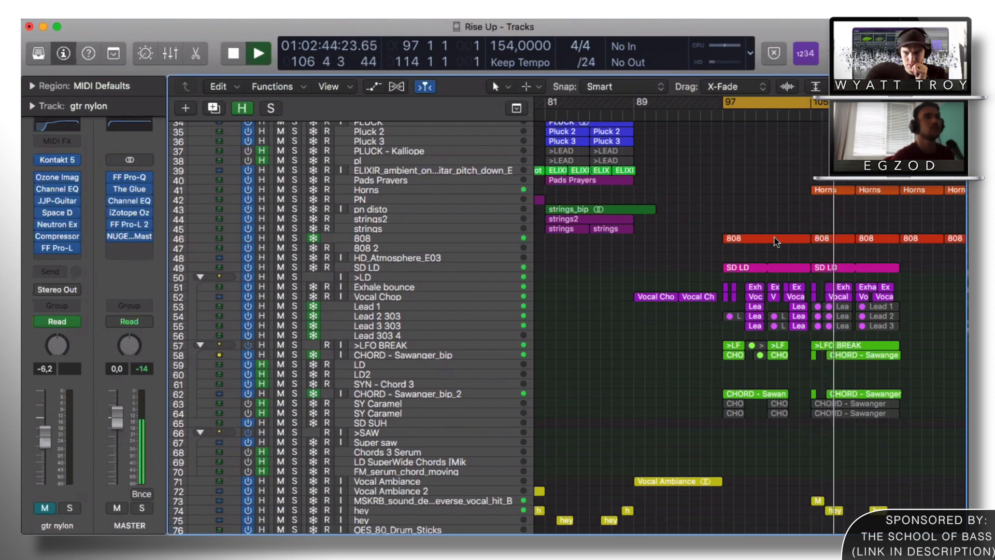
left_click(617, 222)
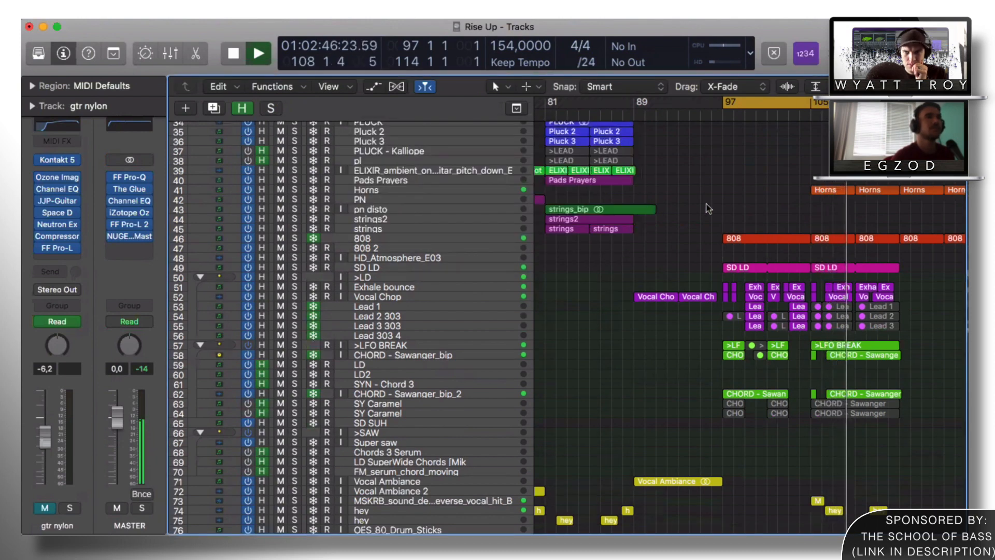
scroll(707, 204, "down", 3)
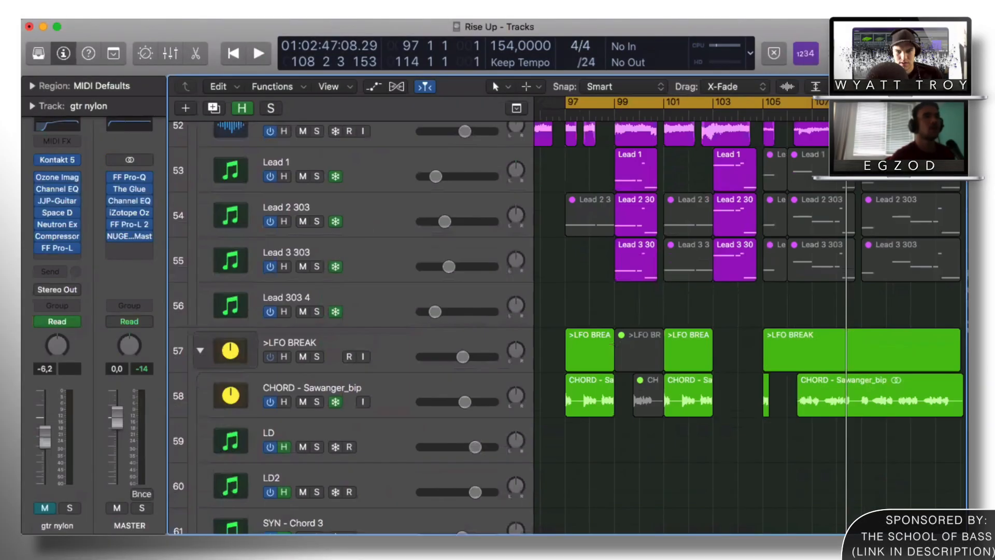
Step: Toggle automation lanes and step through the >LFO BREAK, Lead 1 and CHORD - Sawanger_bip tracks
key("a")
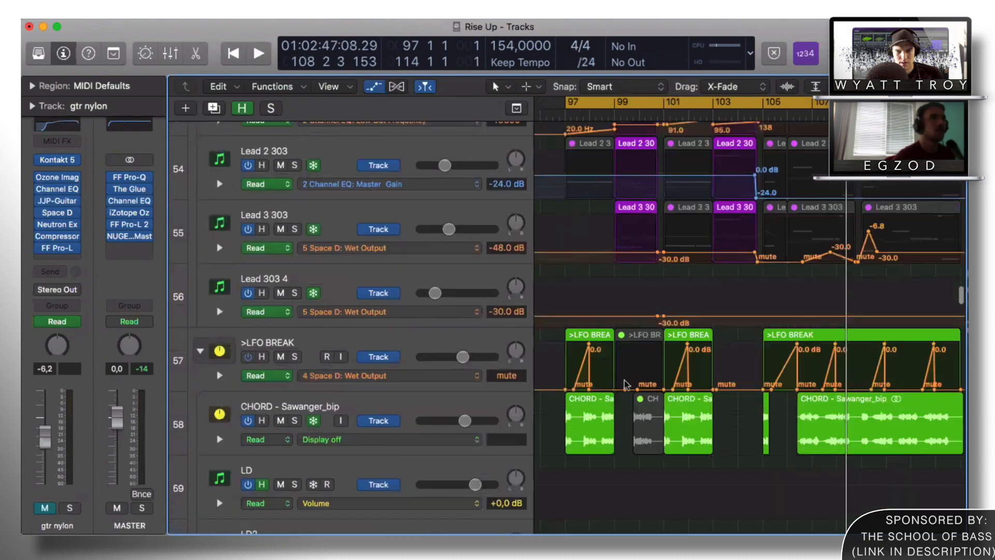
key("a")
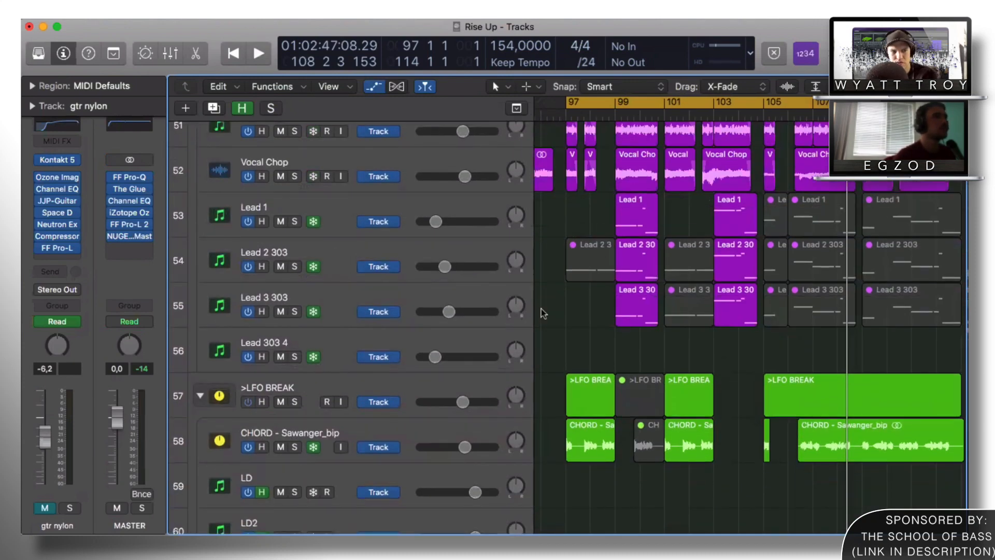
left_click(390, 387)
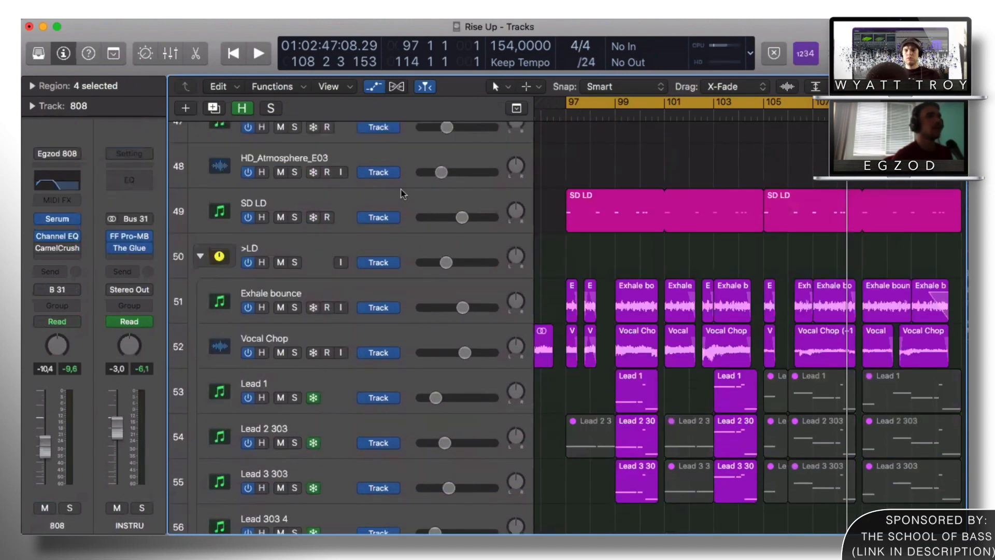
scroll(400, 189, "down", 2)
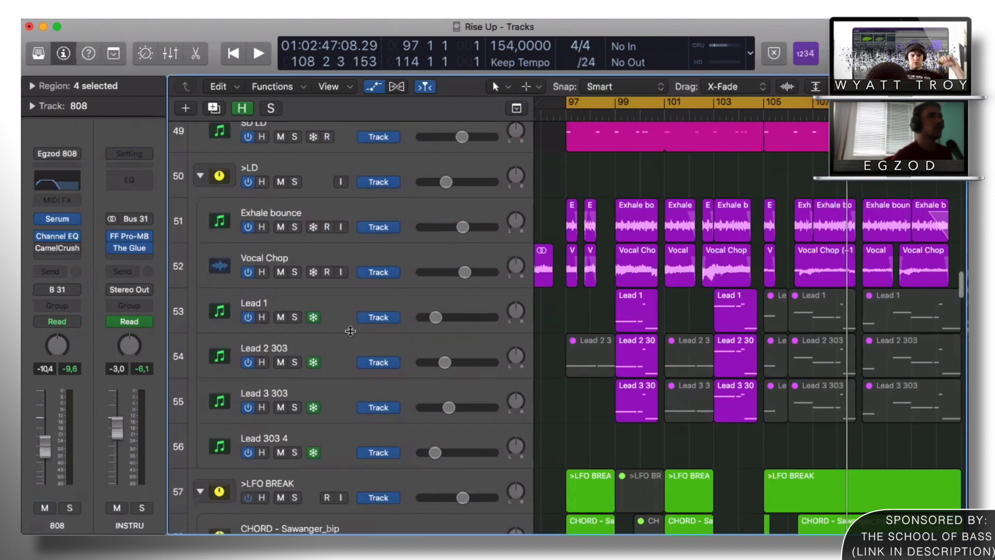
left_click(347, 289)
scroll(346, 356, "down", 3)
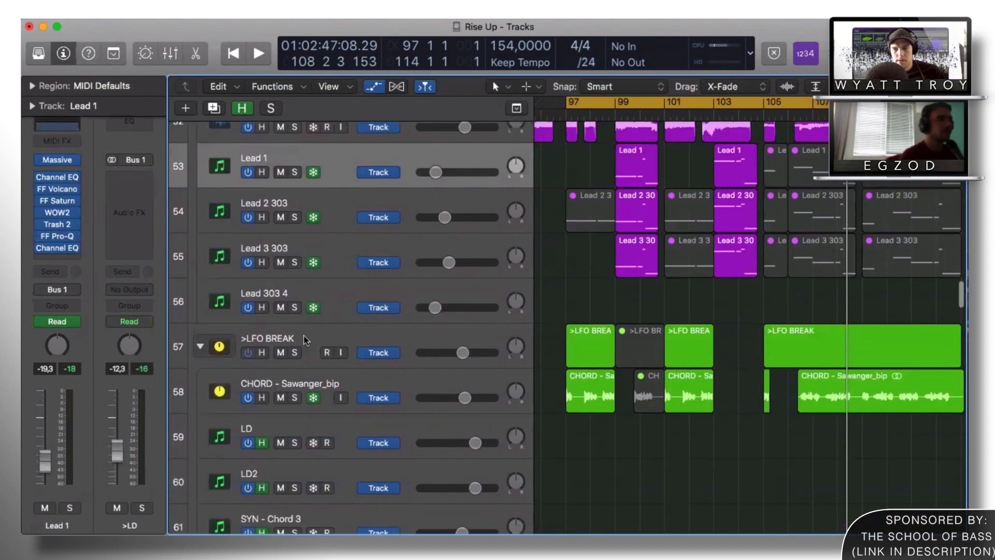
left_click(280, 345)
scroll(280, 345, "down", 1)
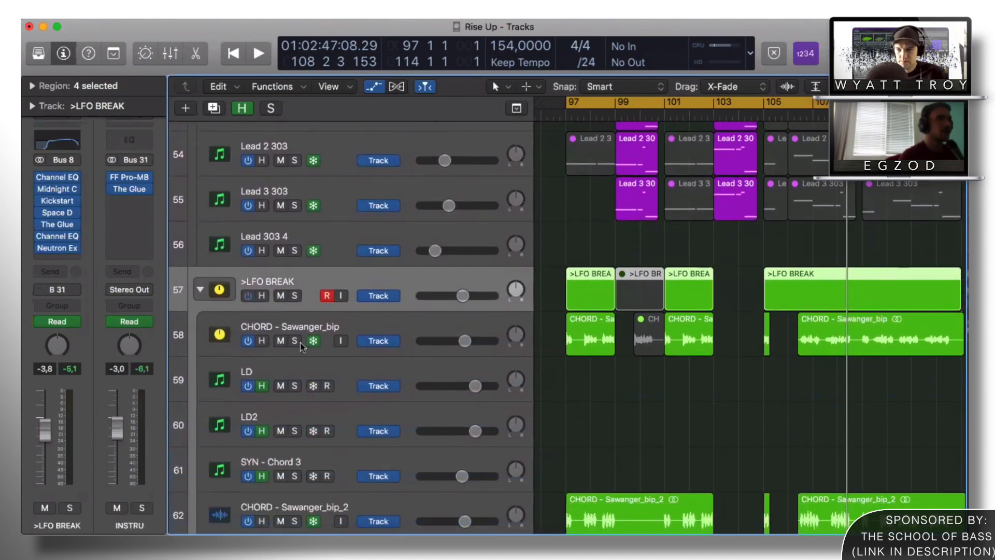
left_click(300, 341)
scroll(300, 341, "down", 1)
left_click(609, 309)
key("a")
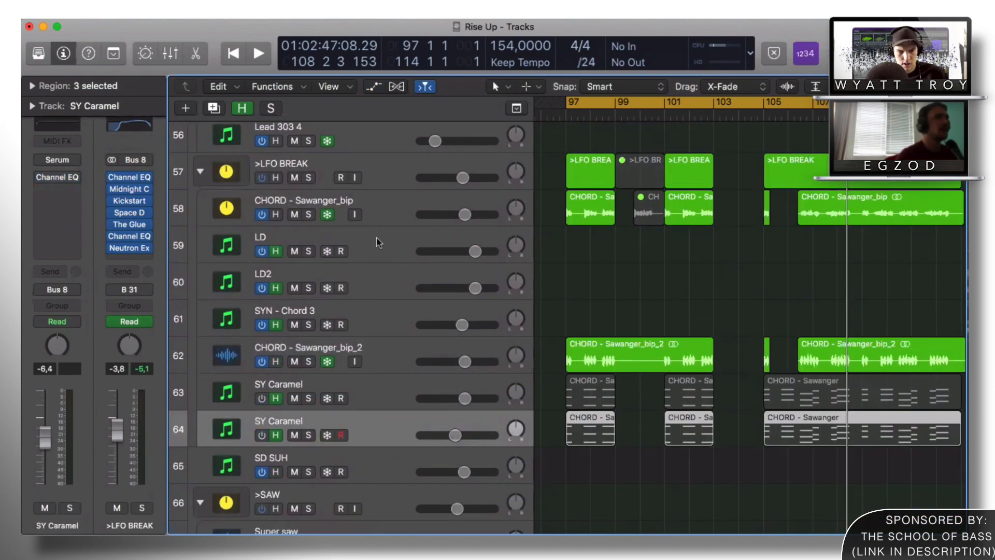
Step: Solo the CHORD - Sawanger_bip_2 chord stack and play from bar 97
left_click(377, 242)
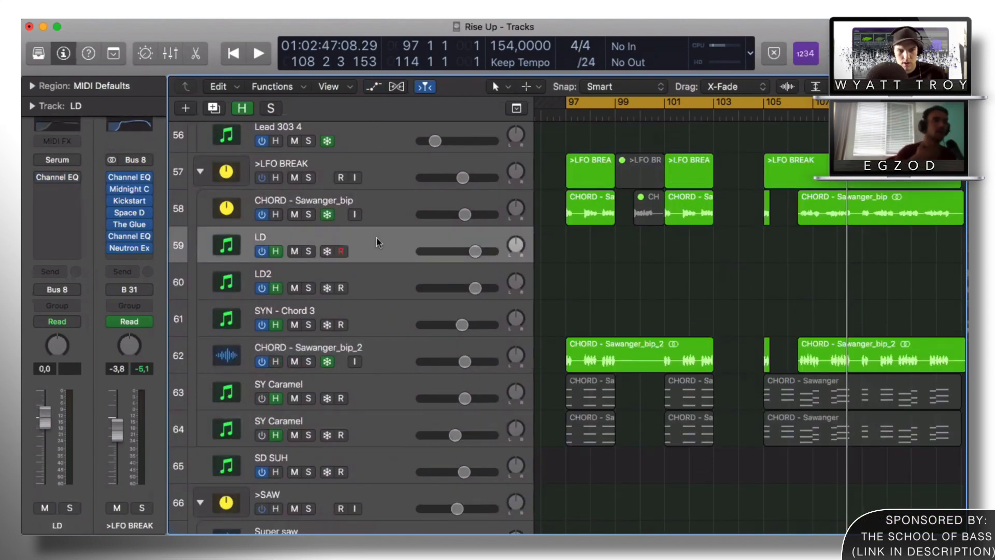
left_click(354, 361)
left_click(393, 207)
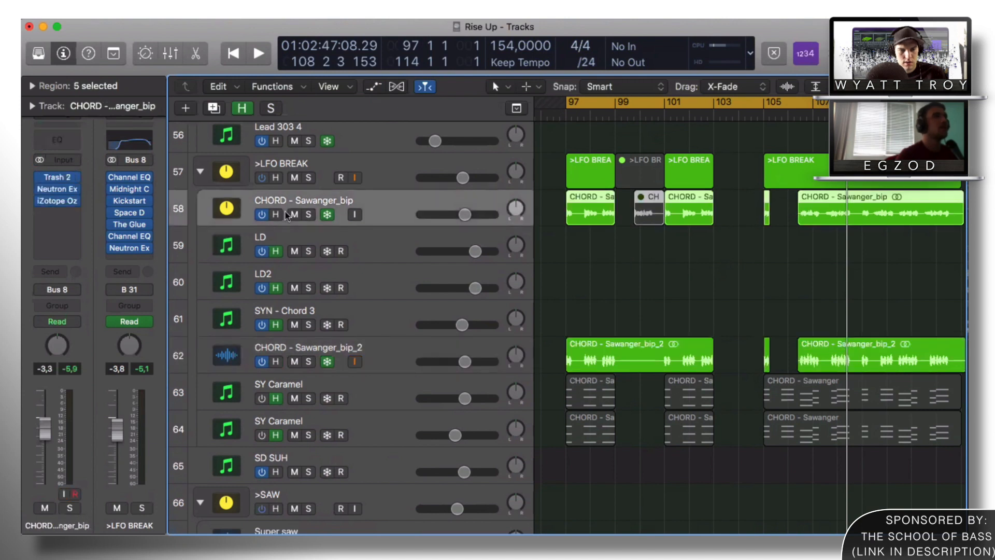
left_click(310, 214)
key("space")
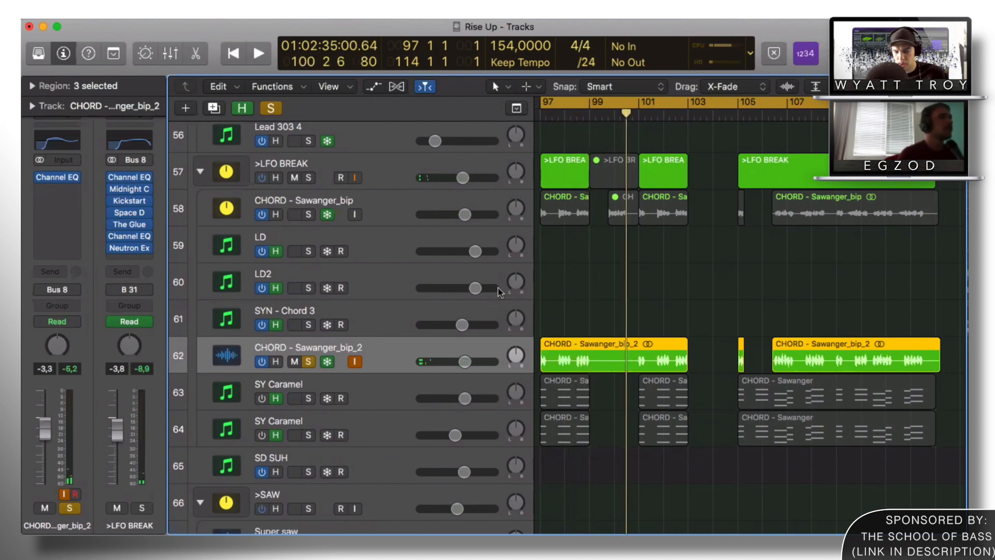
Step: Inspect the LD track's Serum CHORD - Savior patch, moving the window lower, then close it
left_click(396, 241)
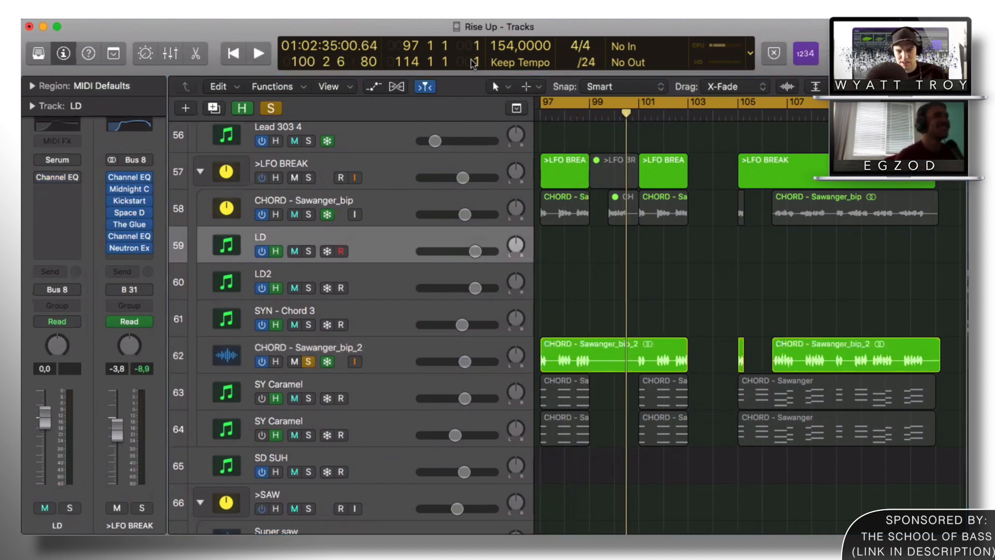
left_click(58, 164)
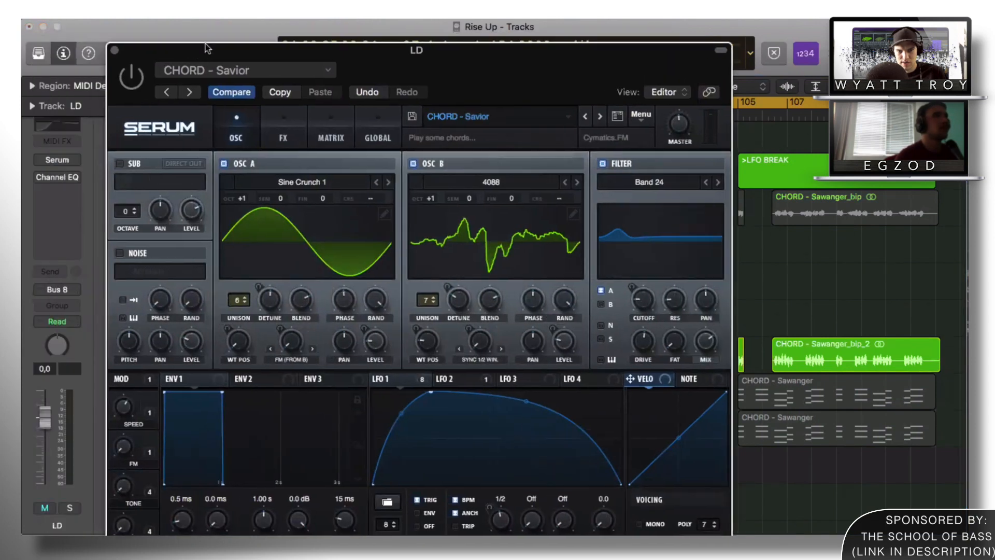
left_click_drag(205, 46, 118, 253)
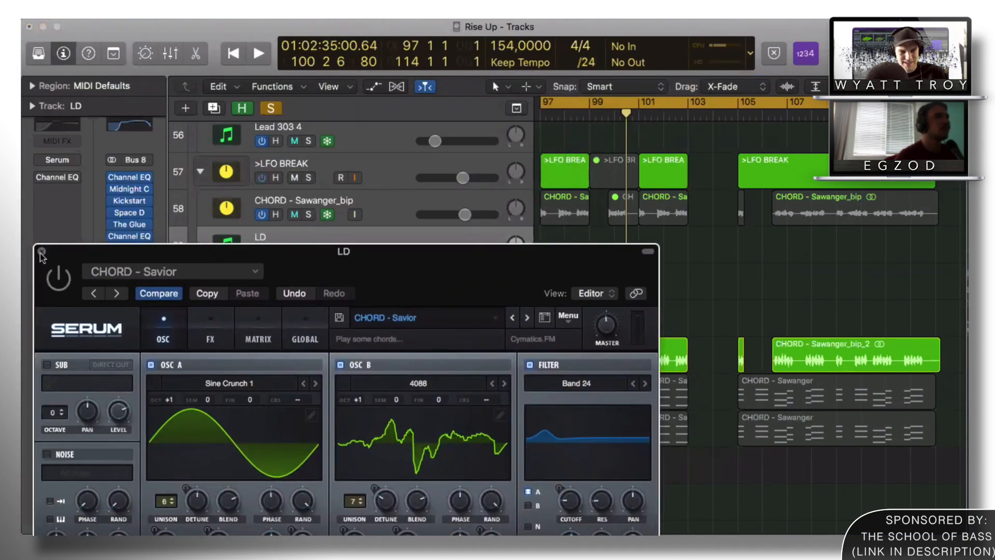
left_click(41, 253)
left_click(344, 272)
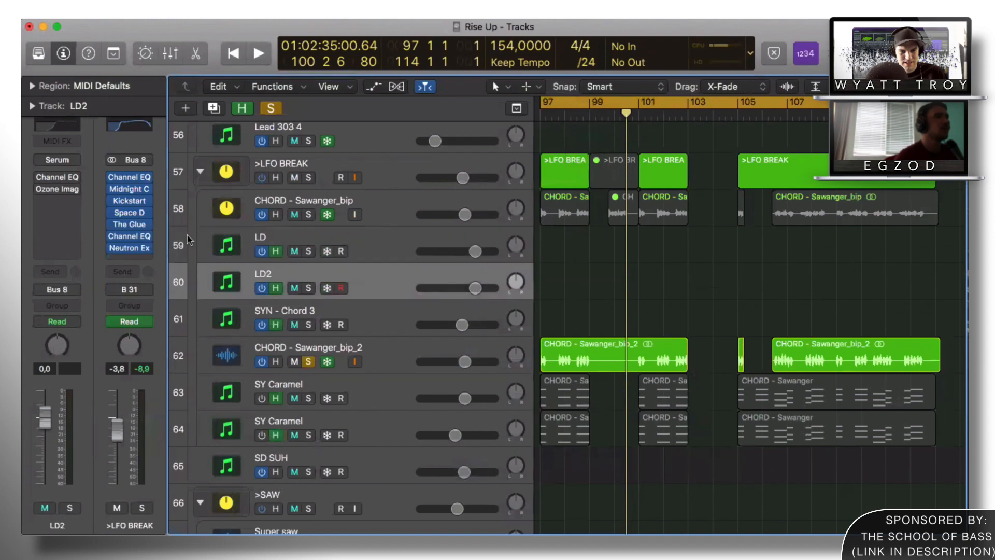
Step: Review LD2's Serum synth, then select the CHORD - Sawanger_bip_2 and SYN - Chord 3 tracks
left_click(57, 161)
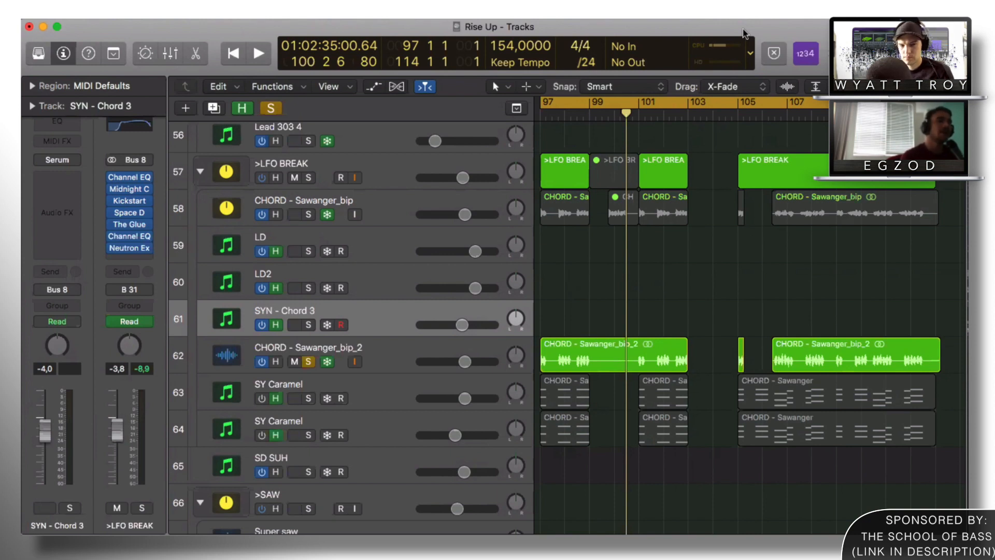
scroll(612, 304, "left", 2)
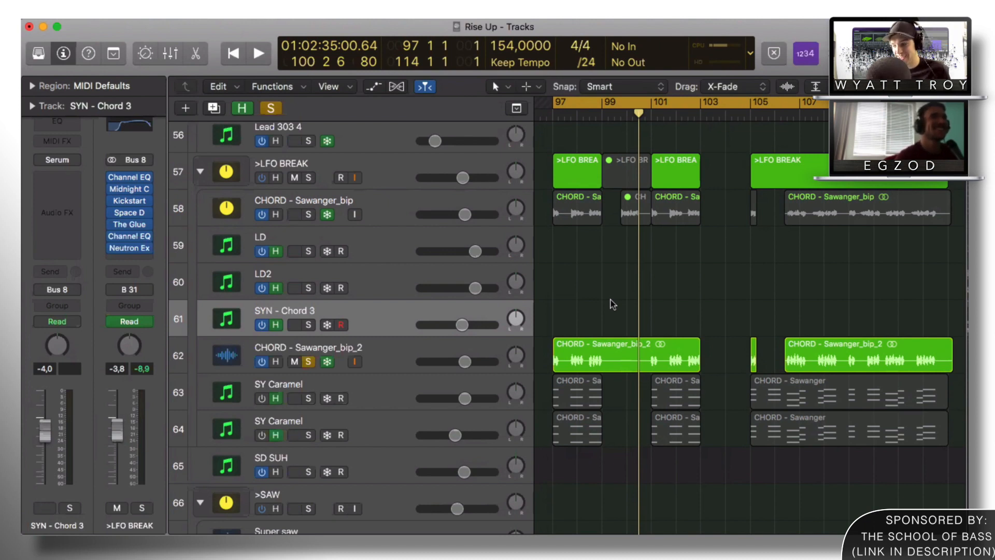
left_click(381, 340)
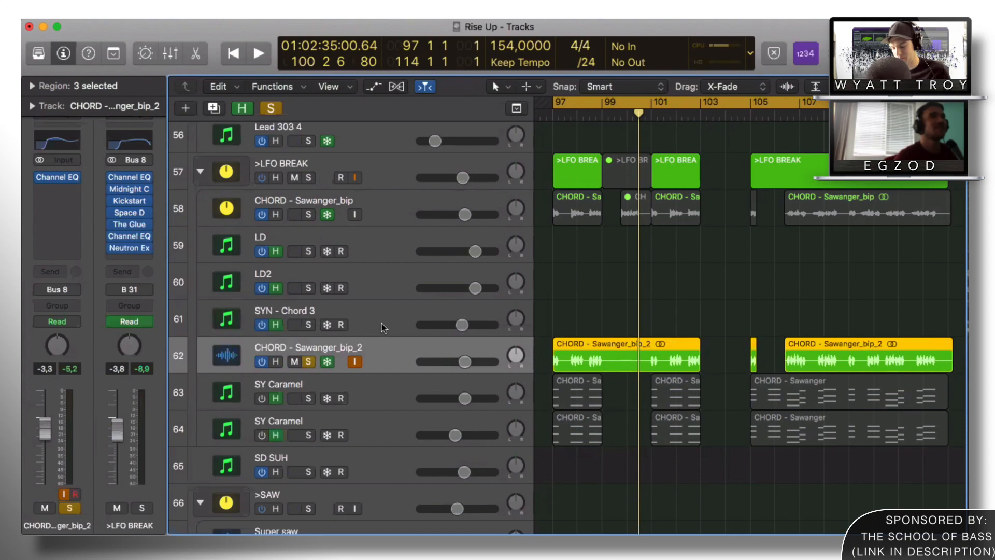
left_click(382, 322)
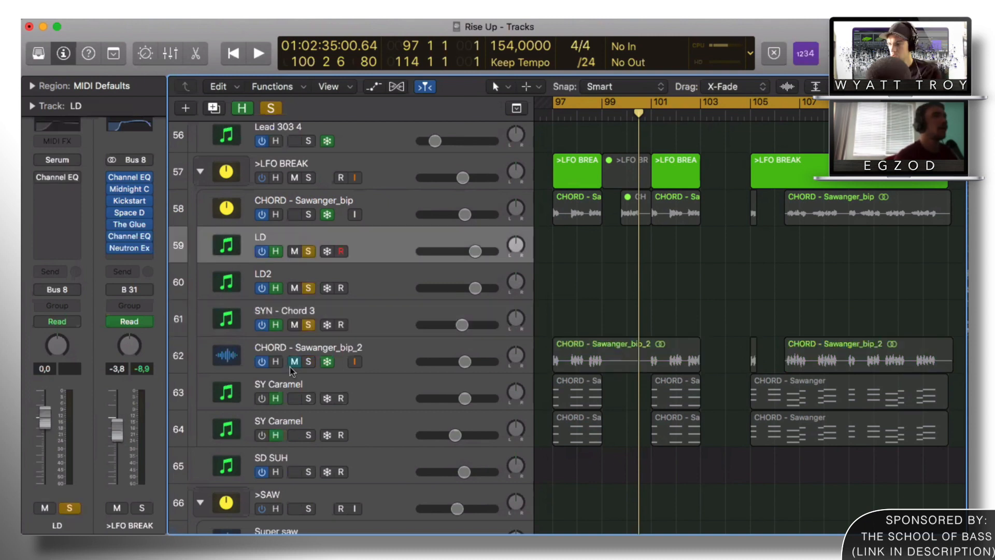
Step: Solo LD and CHORD - Sawanger_bip_2 alongside LD2 and SYN - Chord 3, showing automation lanes
left_click(296, 361)
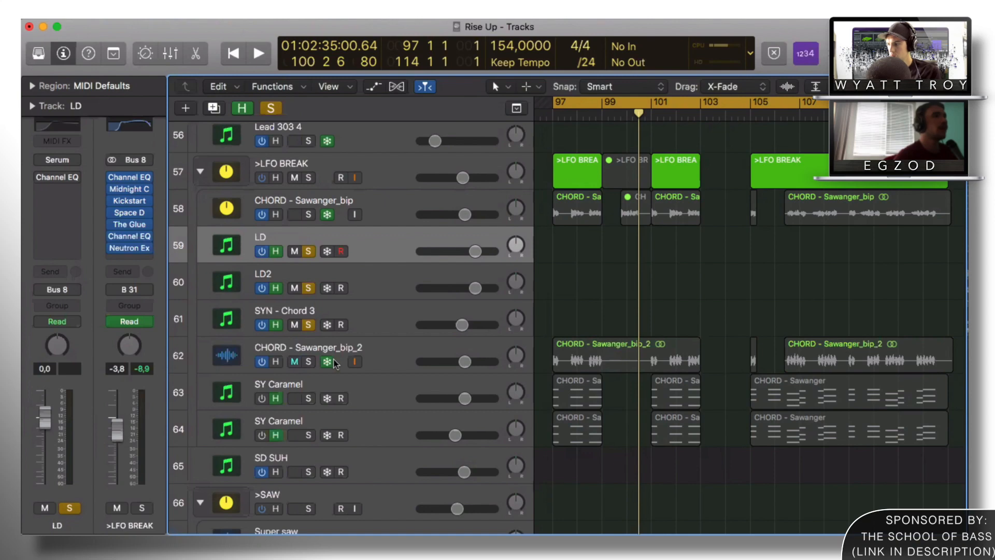
left_click(309, 361)
key("a")
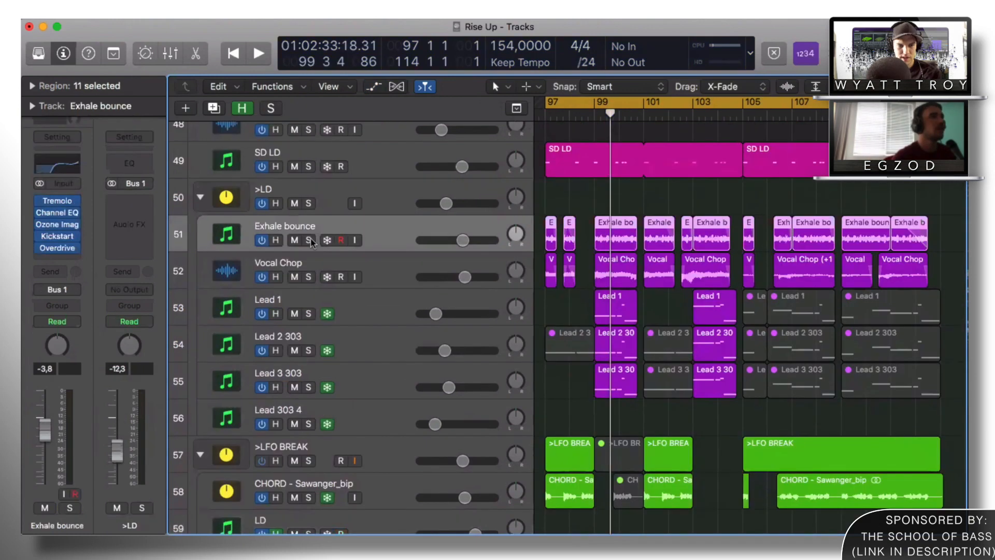
Step: Solo Exhale bounce and Vocal Chop, then shrink the track rows to fit more tracks
left_click(308, 240)
left_click(309, 278)
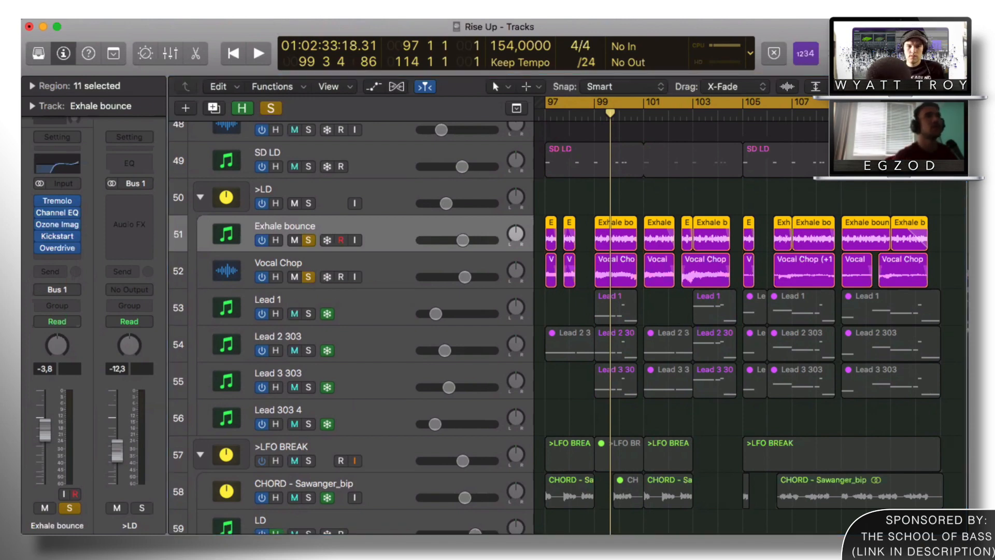
key("super+Up")
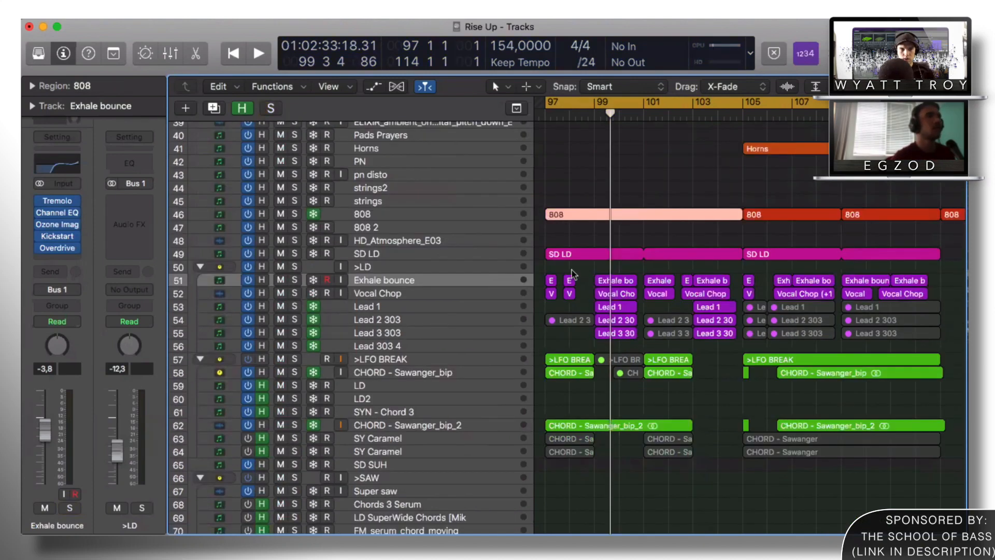
key("p")
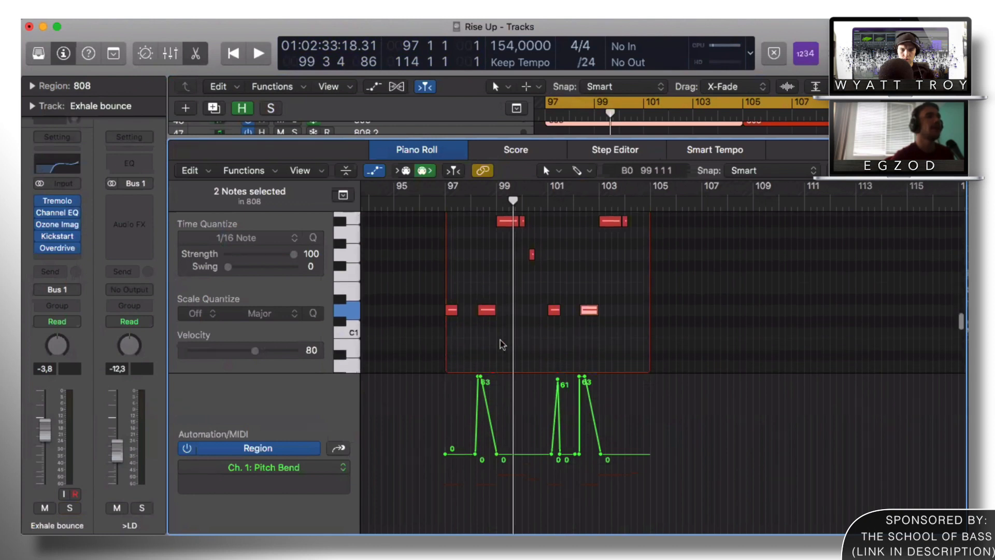
left_click_drag(479, 288, 489, 319)
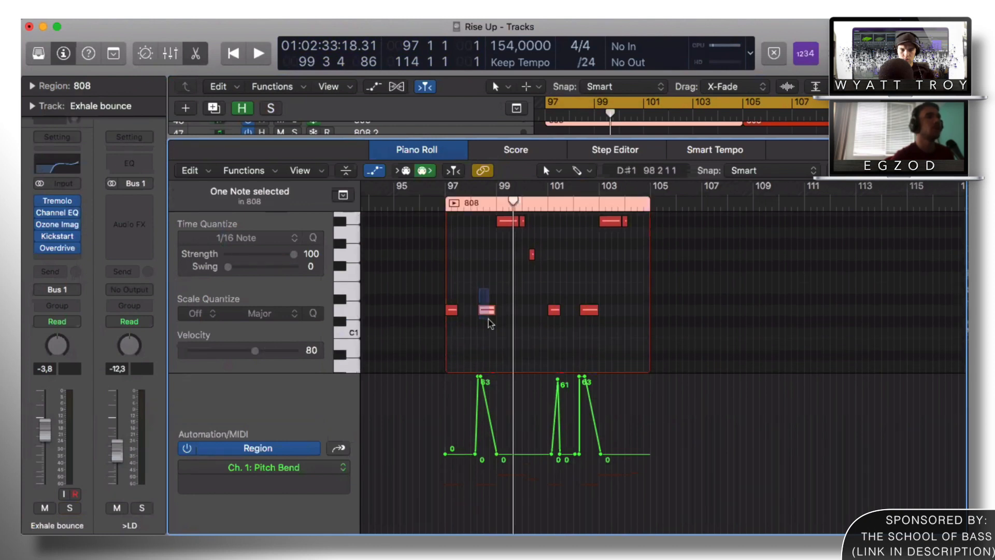
left_click_drag(573, 290, 592, 322)
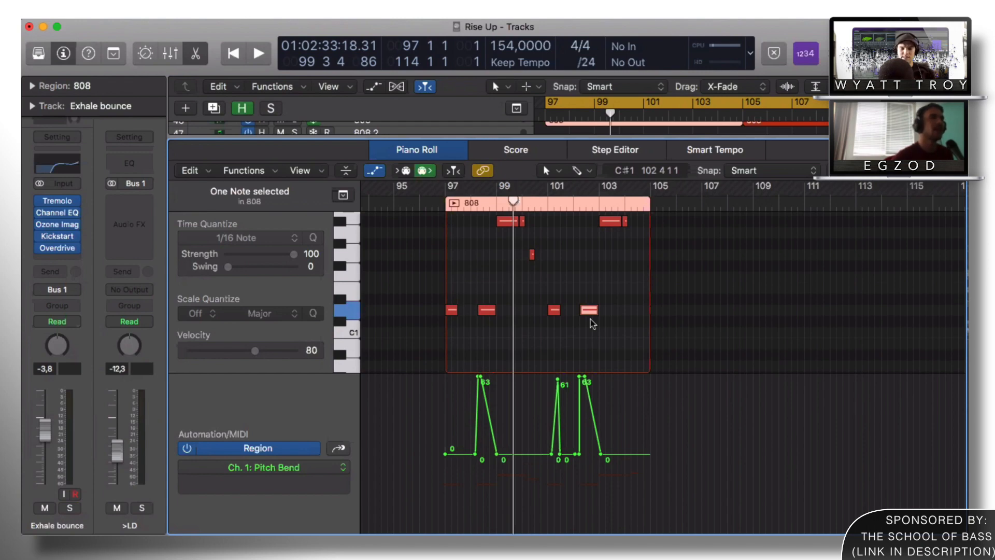
key("p")
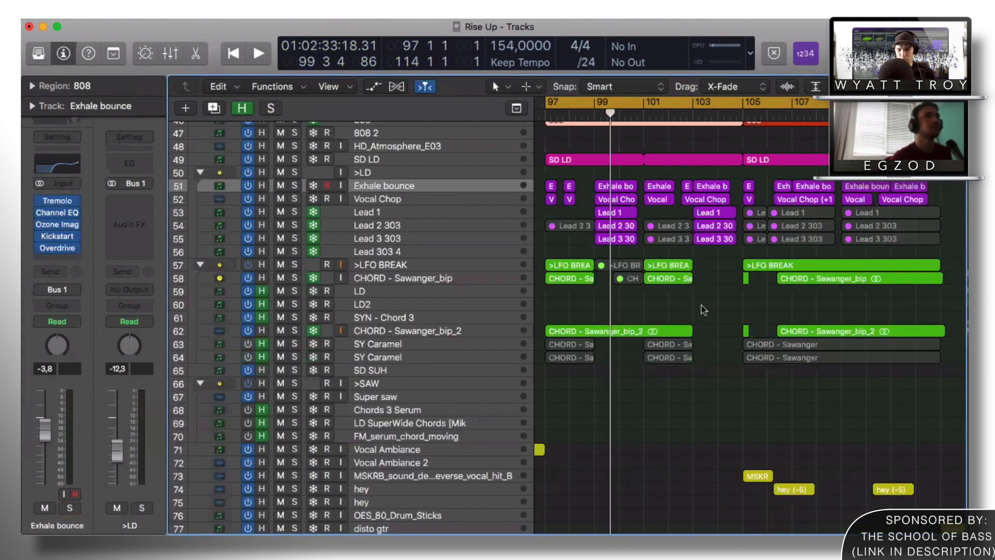
Step: Zoom out to the whole arrangement and play back the soloed effects tracks
left_click(702, 307)
key("z")
key("z")
scroll(607, 327, "up", 2)
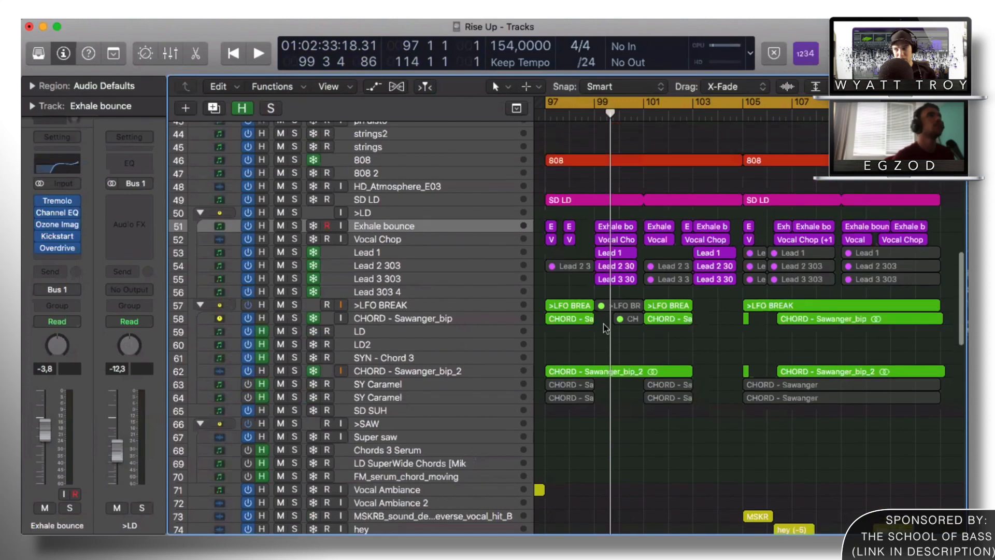
key("space")
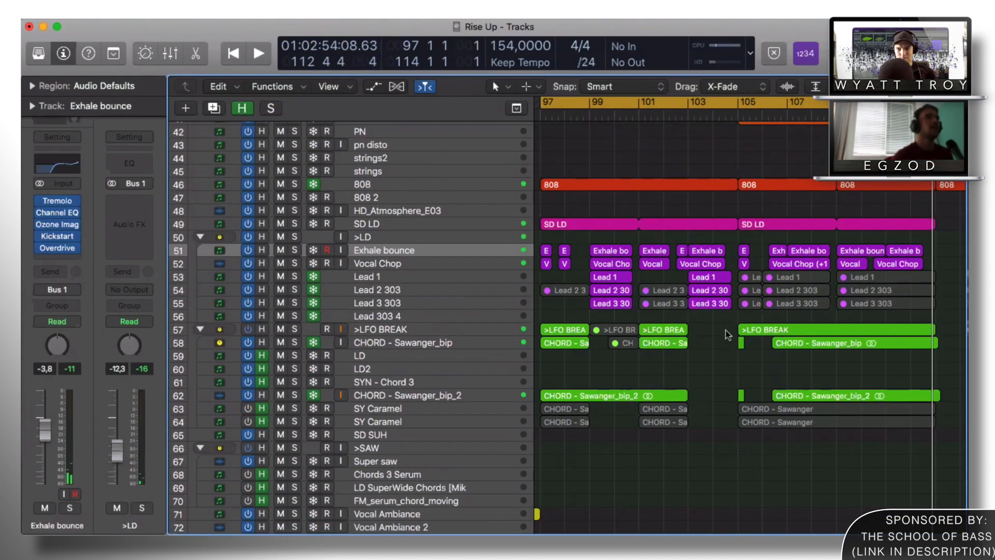
scroll(728, 330, "down", 10)
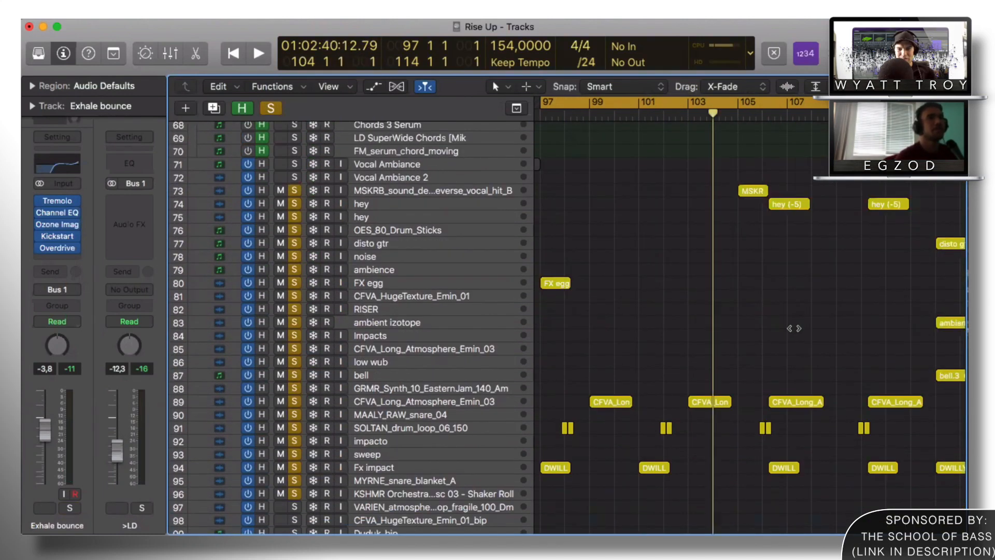
key("space")
Step: Scroll to the percussion tracks and switch off their solo
scroll(807, 314, "down", 2)
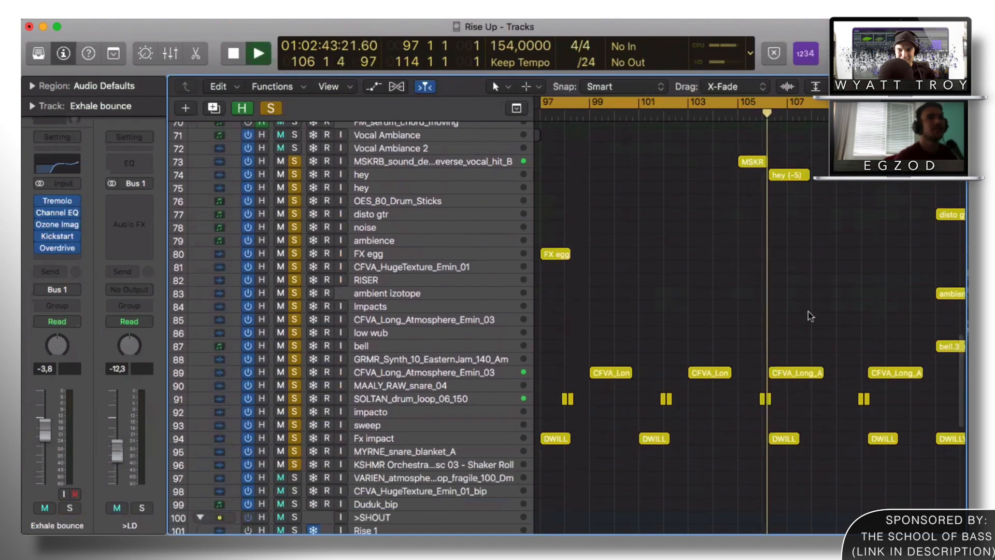
scroll(807, 313, "down", 8)
scroll(808, 313, "up", 4)
scroll(808, 313, "up", 20)
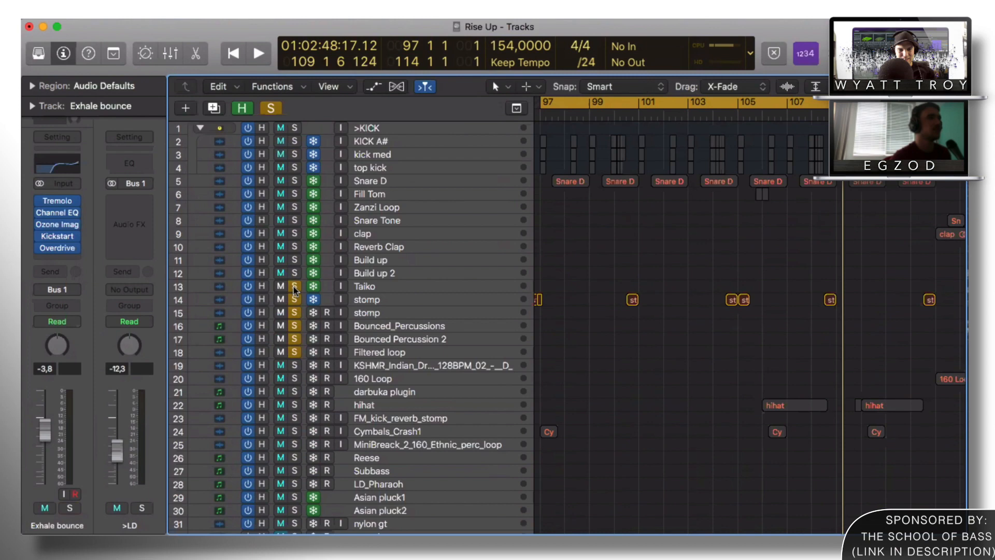
left_click(294, 287)
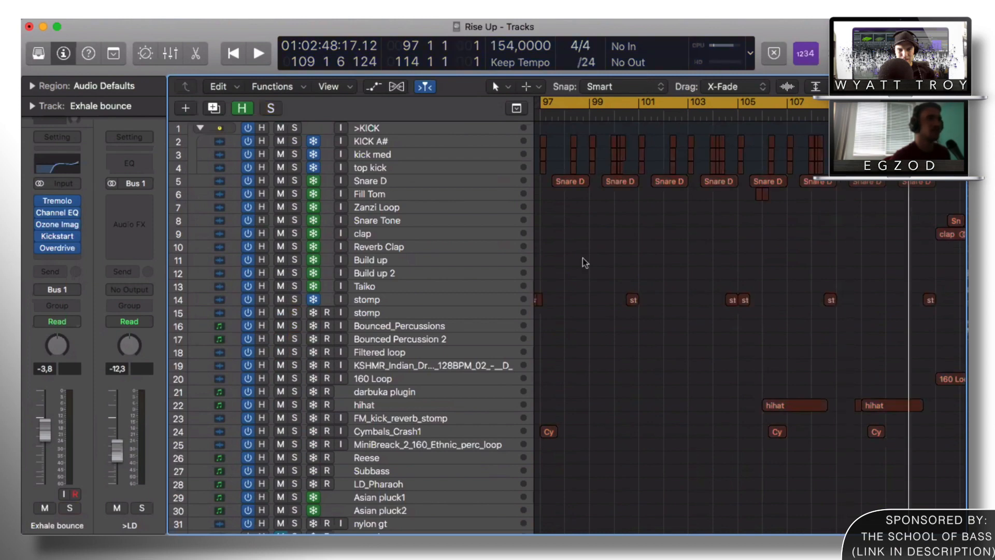
key("z")
key("z")
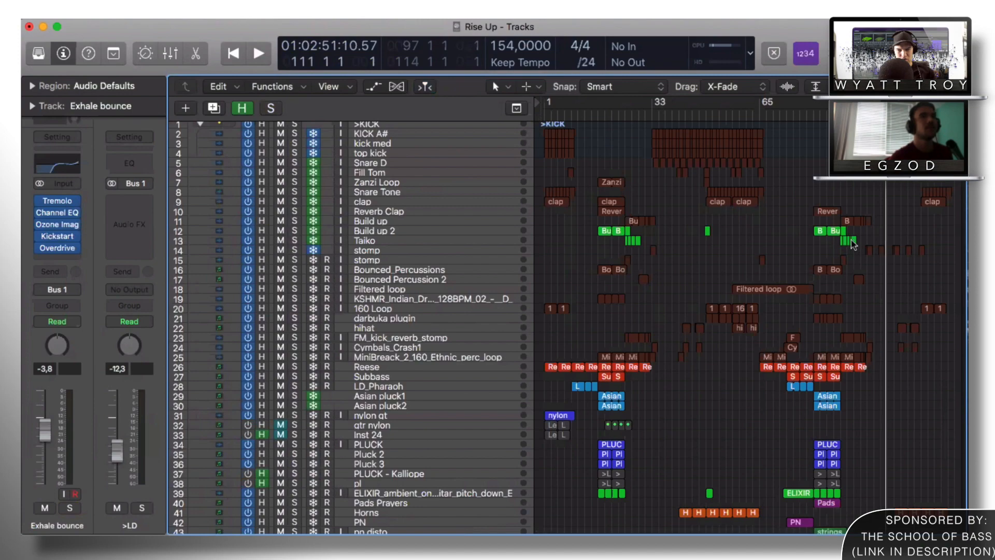
Step: Zoom out to the whole song's arrangement and scroll through the track list
key("z")
scroll(843, 239, "right", 5)
key("z")
key("z")
key("z")
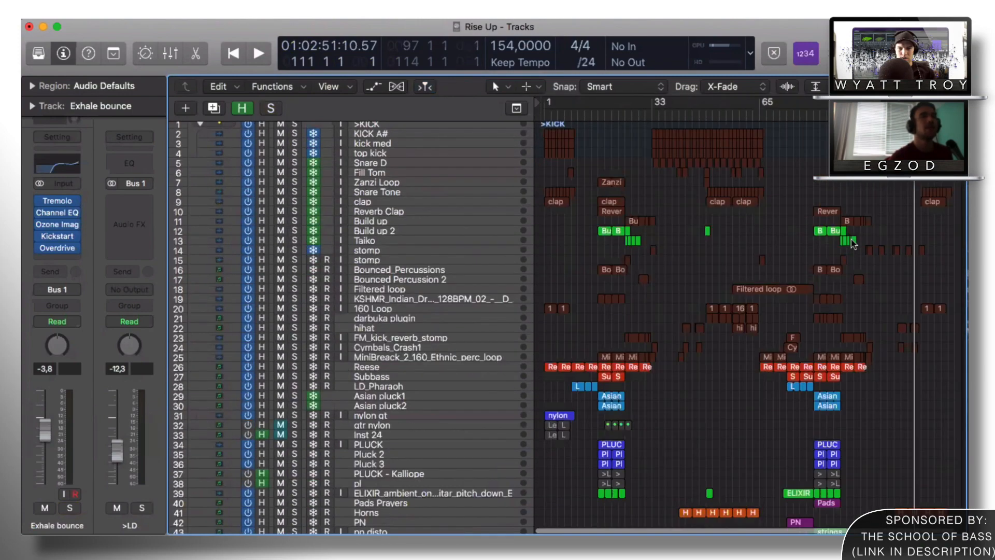
scroll(855, 244, "down", 10)
scroll(884, 273, "down", 10)
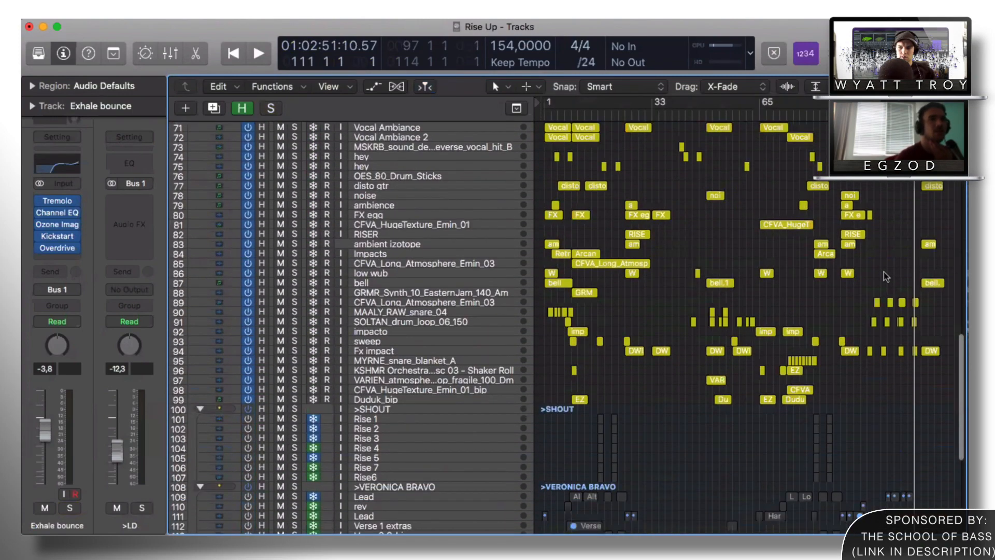
scroll(885, 272, "up", 20)
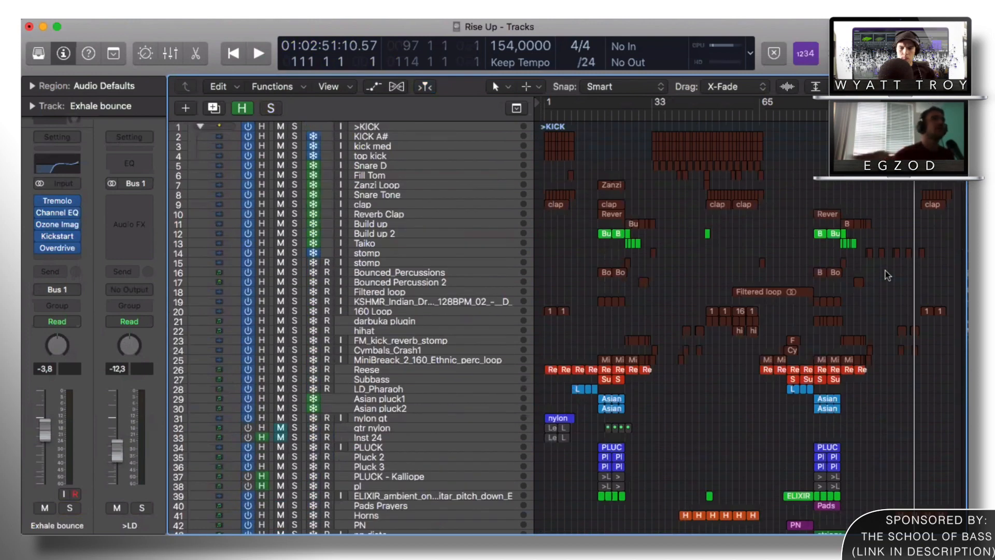
Step: Play the song while scrolling through every track, then stop and return to the start
key("space")
scroll(908, 287, "down", 5)
scroll(908, 287, "down", 15)
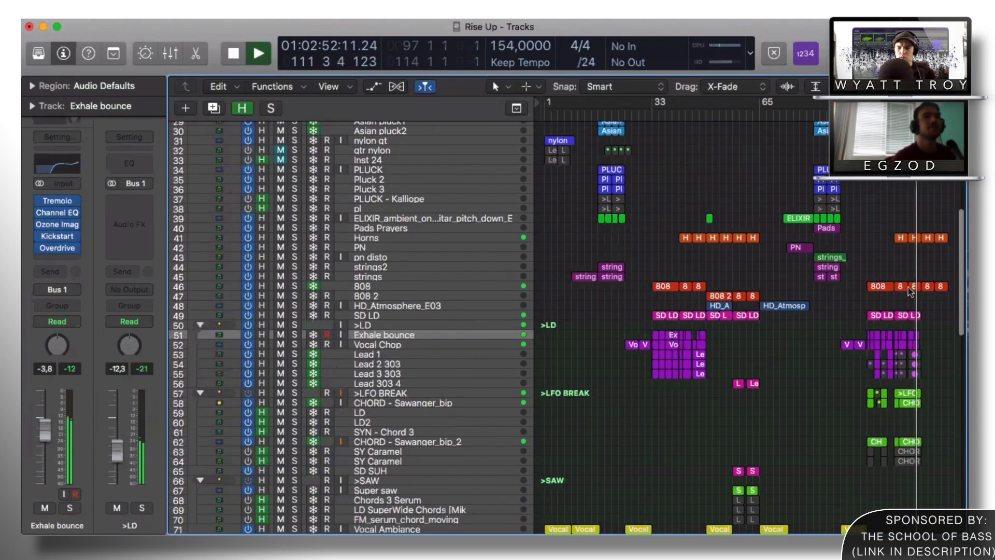
scroll(908, 287, "down", 4)
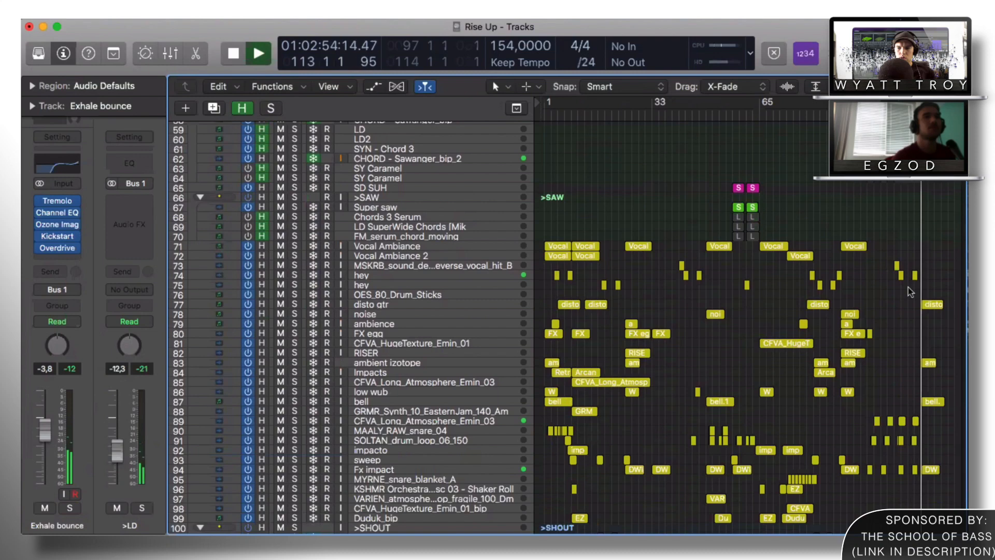
scroll(914, 280, "down", 1)
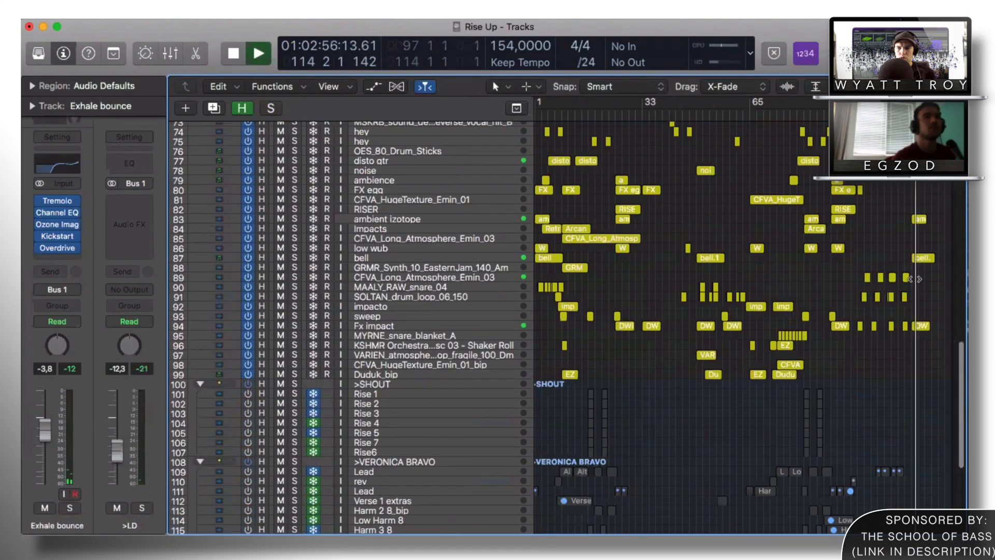
scroll(914, 279, "up", 6)
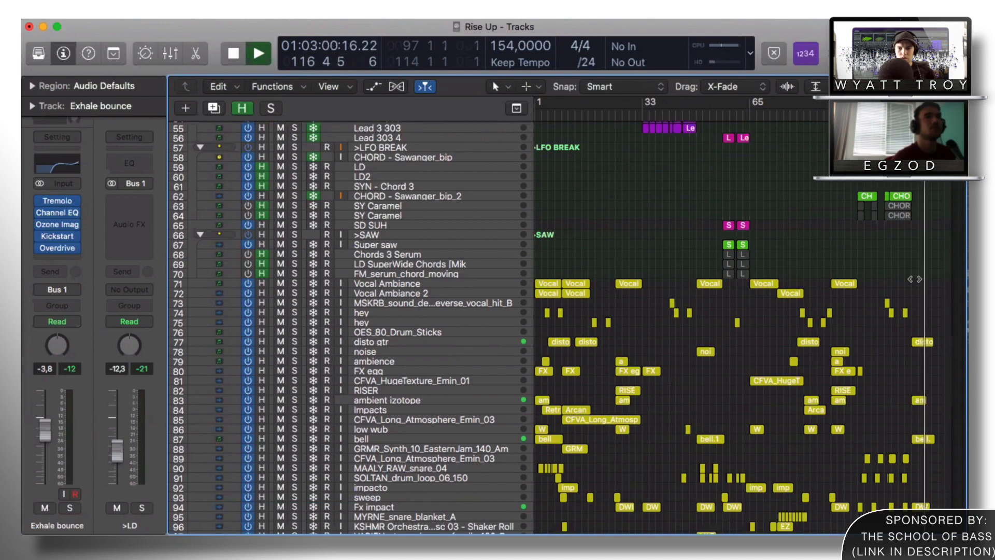
scroll(914, 279, "up", 4)
scroll(915, 279, "up", 3)
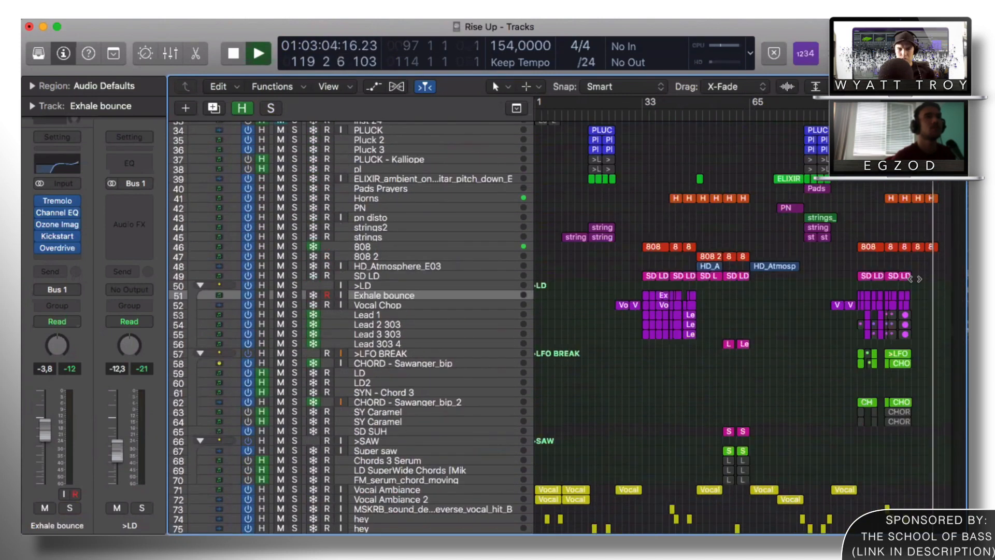
key("space")
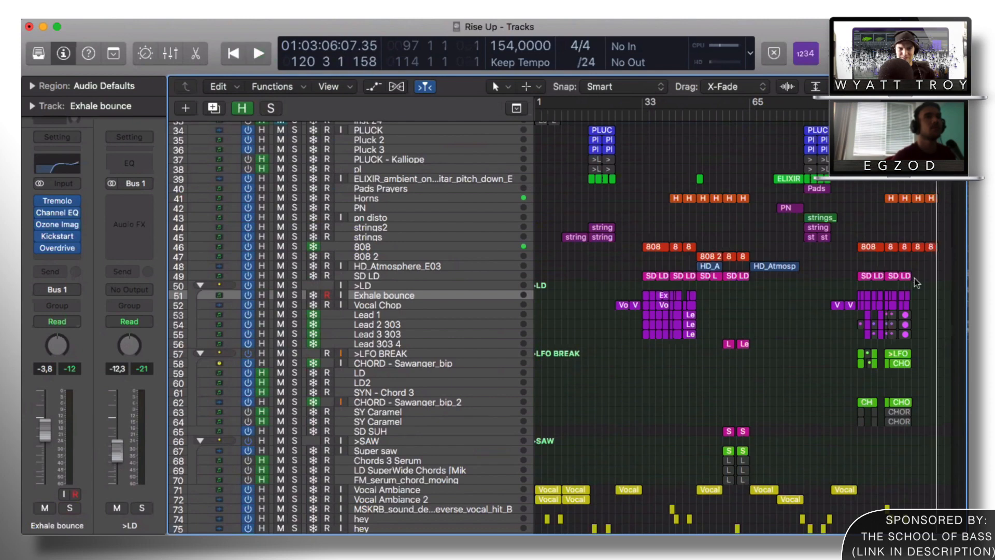
key("Return")
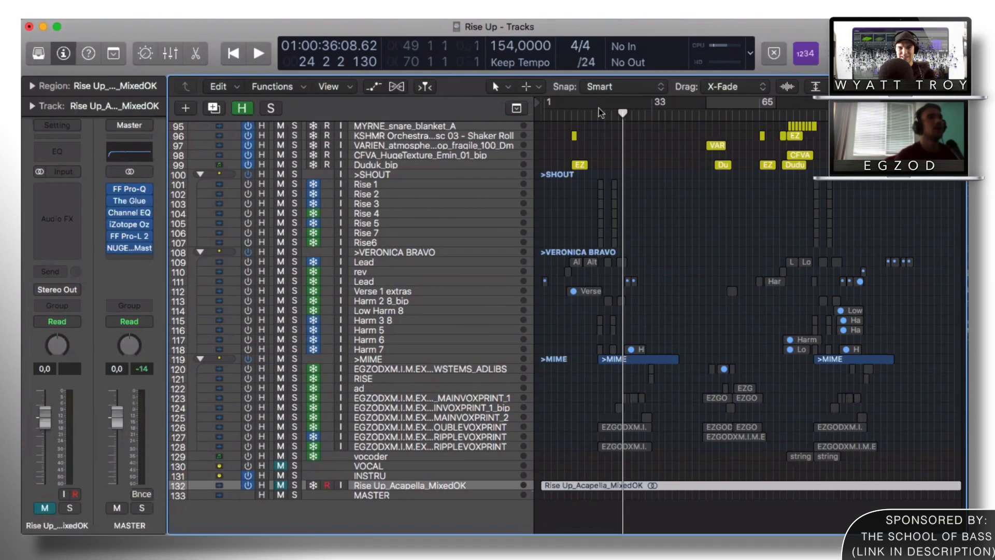
Step: Set a loop range in the ruler and solo the Rise Up_Acapella_MixedOK track
left_click_drag(599, 108, 668, 110)
scroll(659, 106, "up", 1)
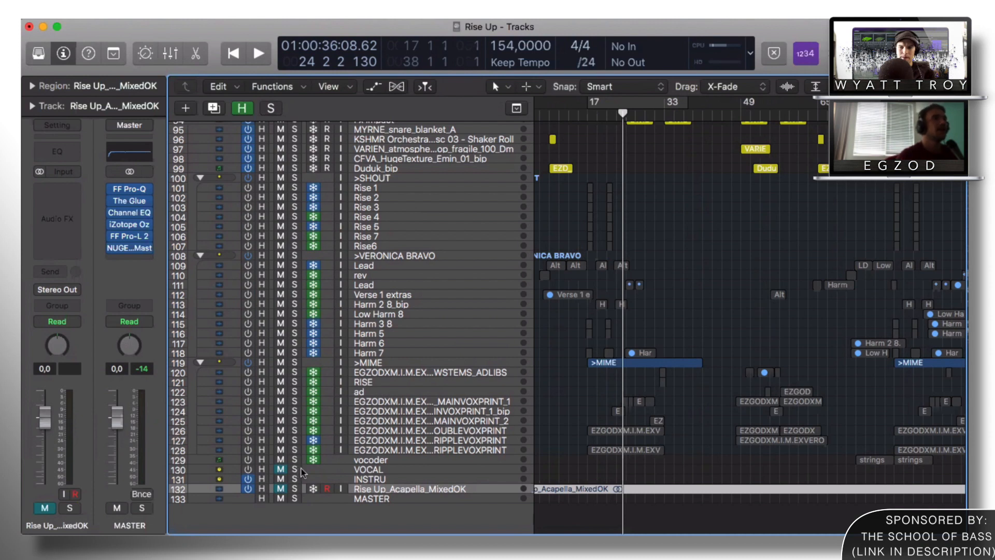
left_click(372, 469)
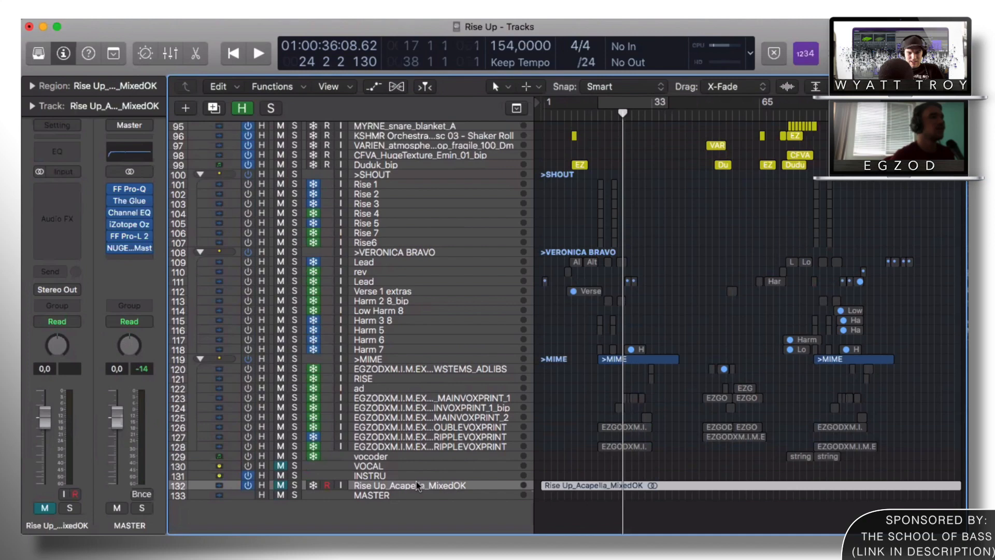
left_click(297, 485)
Step: Resize the track rows, then unsolo and re-mute the acapella track
key("super+Down")
key("super+Down")
key("super+Down")
key("super+Down")
key("super+Down")
key("super+Down")
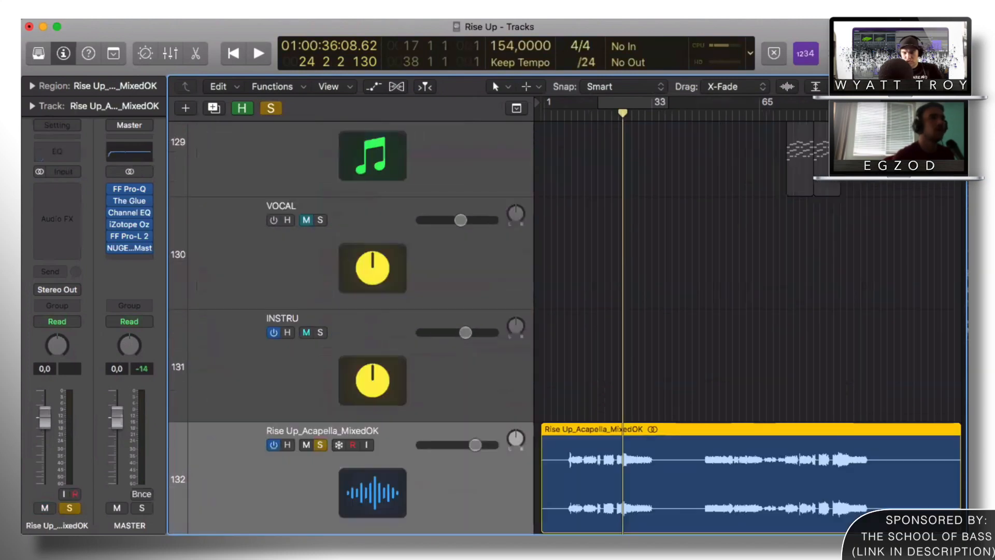
key("super+Up")
key("super+Up")
key("super+Up")
key("super+Up")
key("super+Up")
key("super+Up")
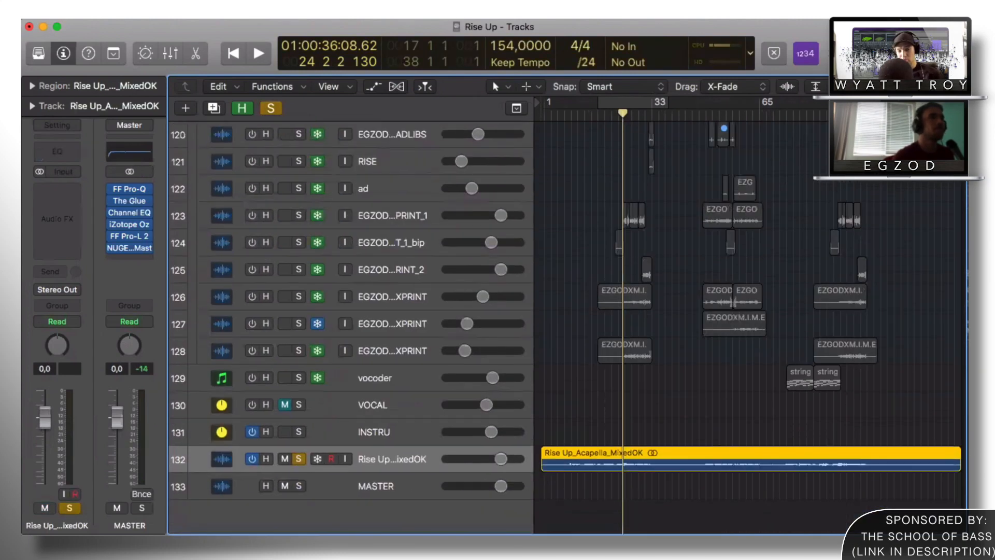
left_click(295, 464)
left_click(281, 464)
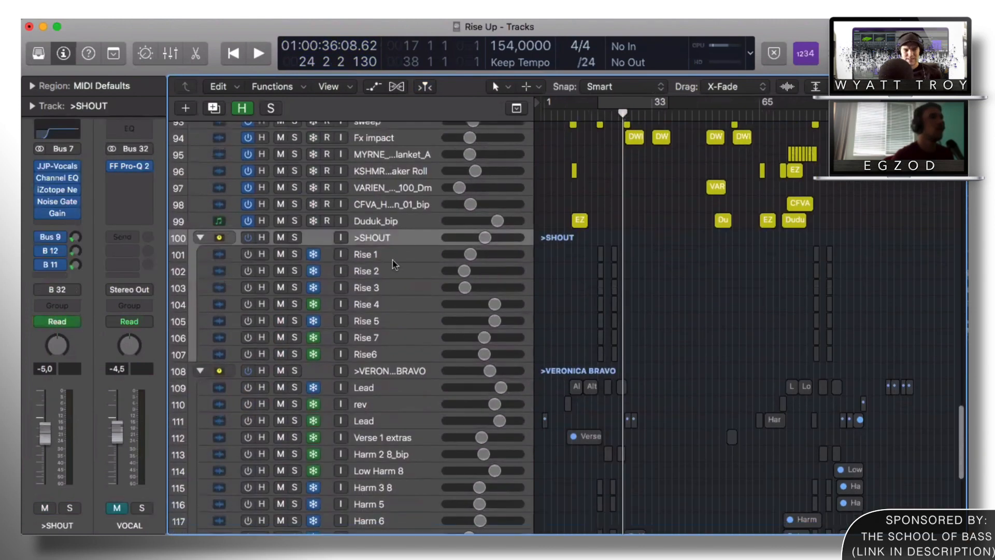
Step: Select the >MIME vocal folder to show its JJP-Vocals plugin, then the acapella track
scroll(393, 260, "down", 3)
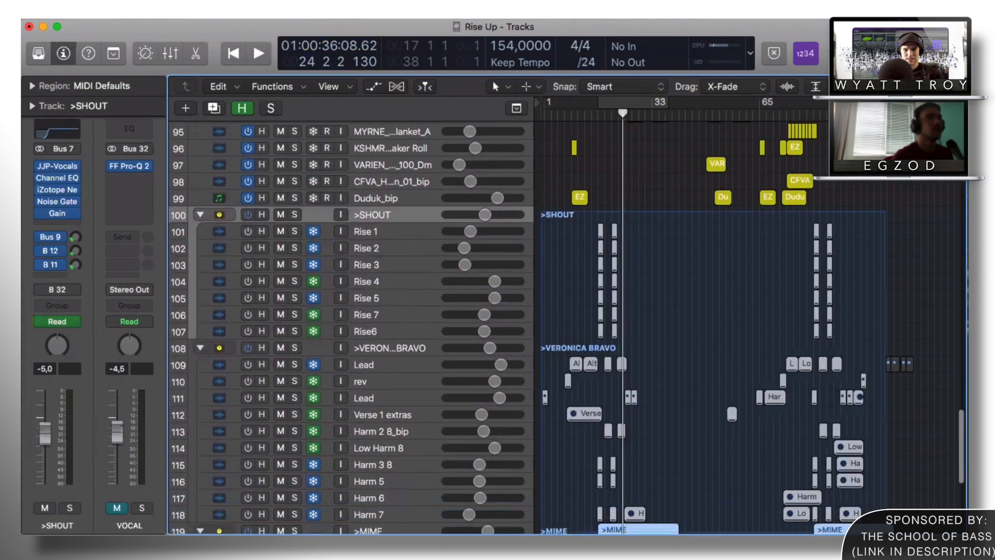
left_click_drag(907, 533, 918, 536)
scroll(390, 289, "up", 8)
scroll(393, 268, "down", 4)
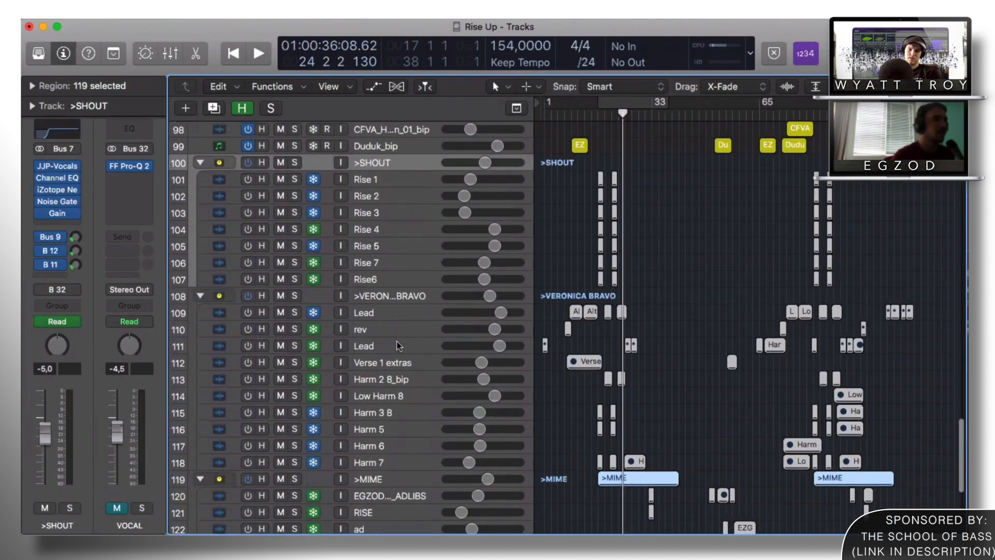
scroll(389, 322, "down", 5)
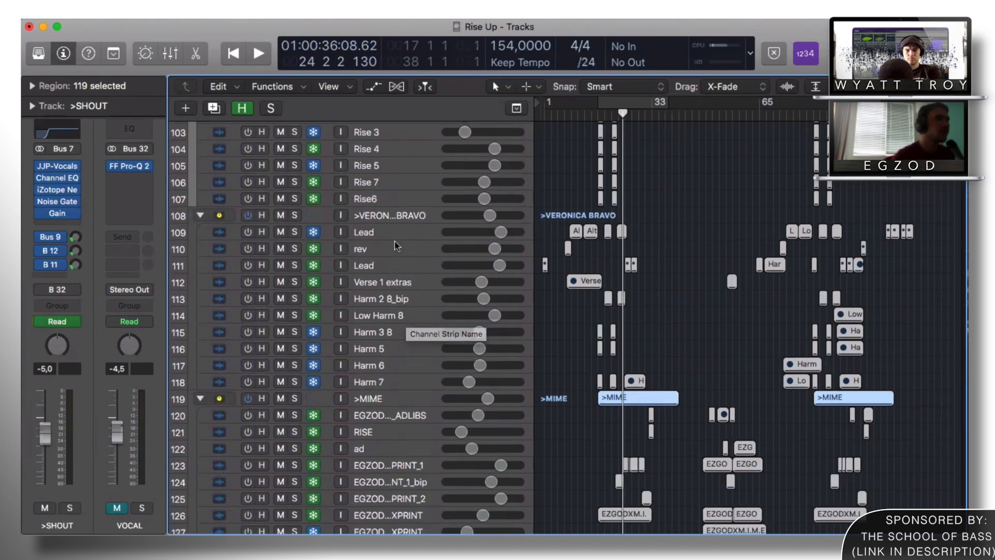
scroll(374, 394, "down", 3)
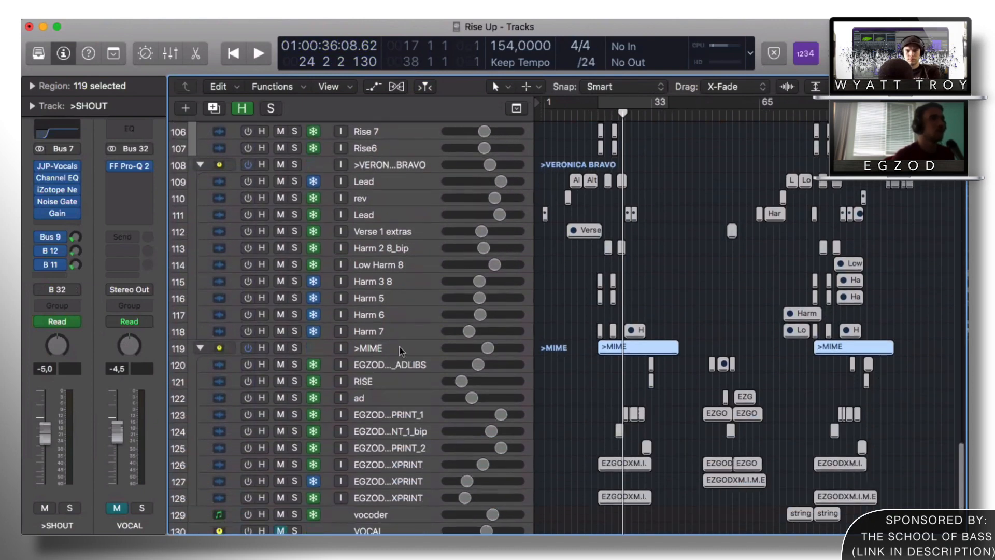
left_click(388, 354)
scroll(636, 294, "up", 2)
scroll(636, 293, "down", 8)
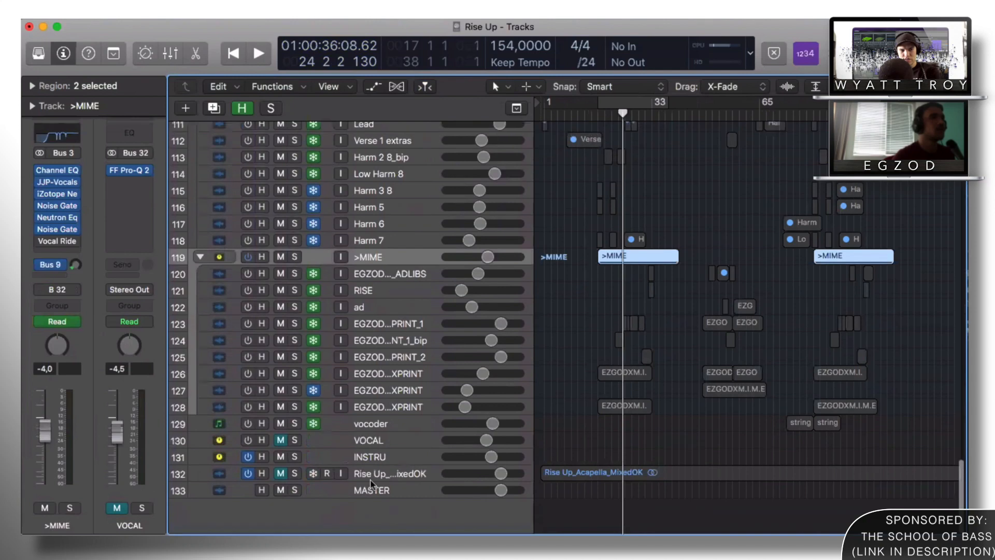
left_click(377, 474)
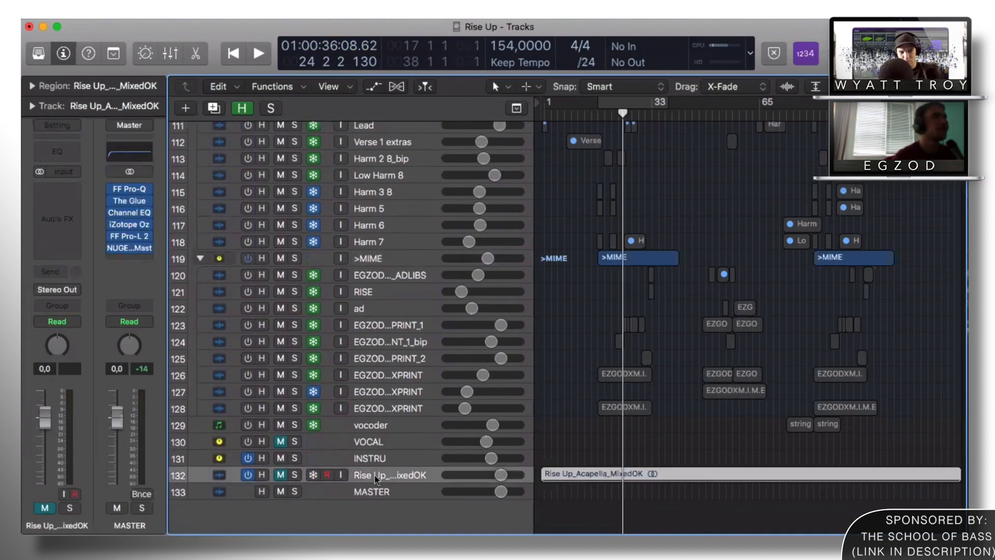
scroll(514, 442, "up", 5)
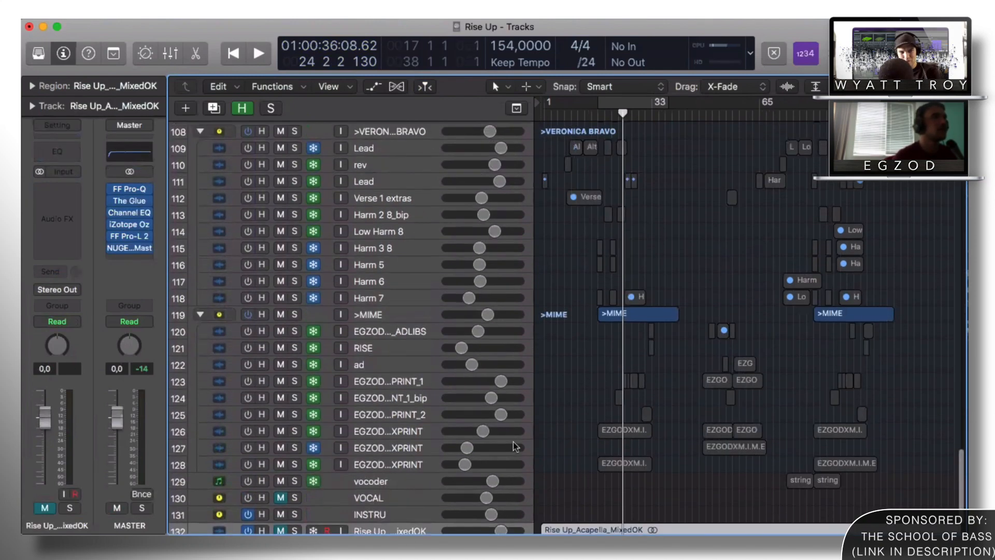
scroll(517, 443, "up", 1)
scroll(417, 434, "down", 3)
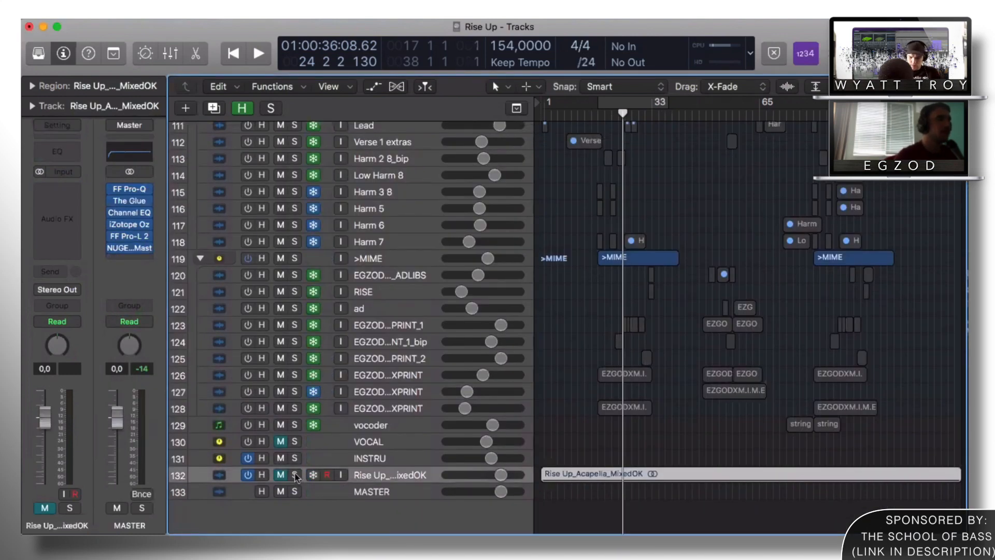
Step: Close the JJP-Vocals plugin window
left_click(294, 475)
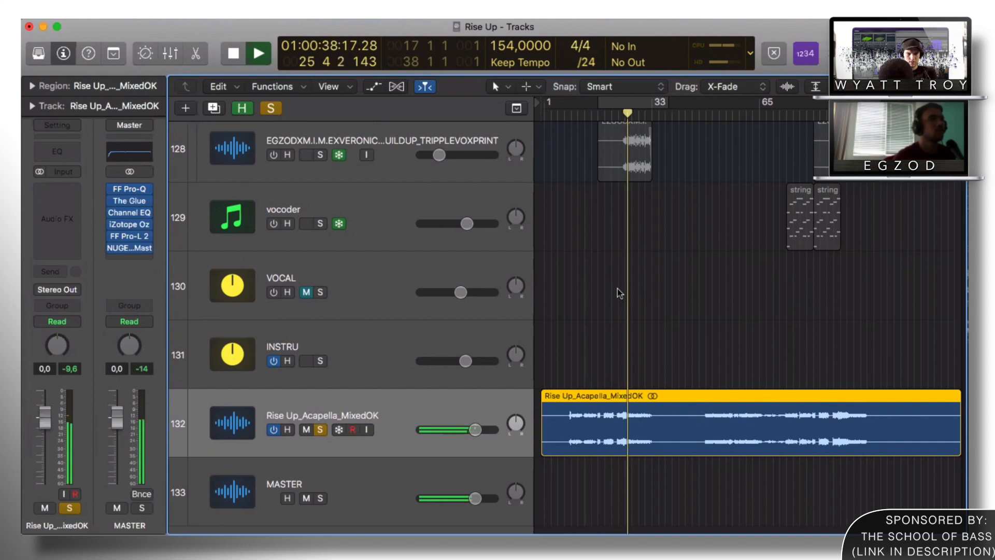
Step: Deselect the acapella region, then select the adlibs stem and the Rise 7 track
left_click(656, 332)
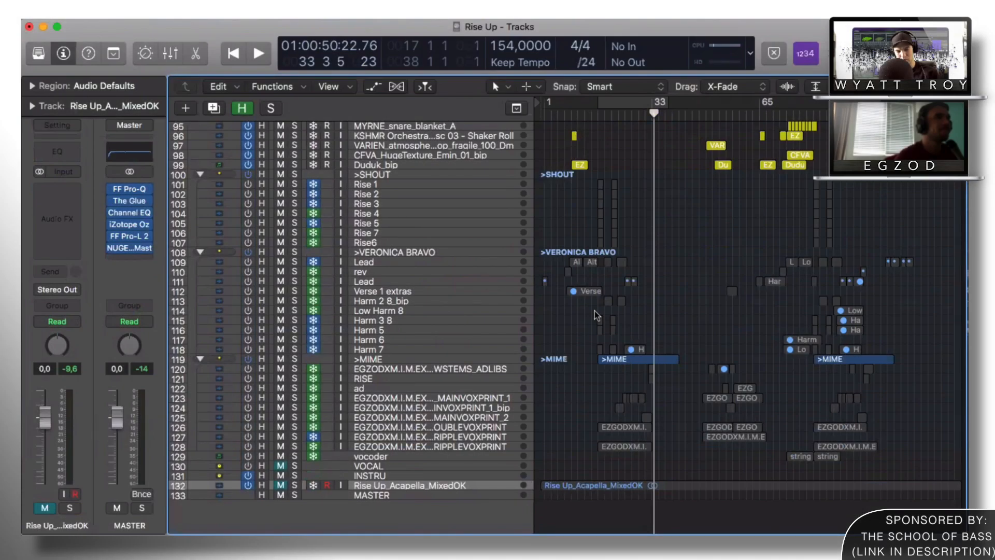
left_click(460, 371)
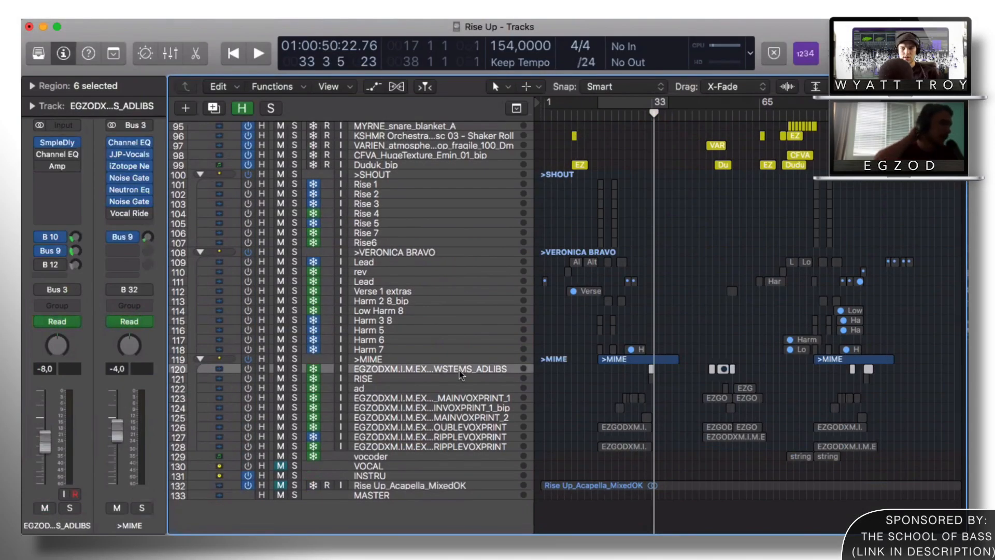
left_click(395, 372)
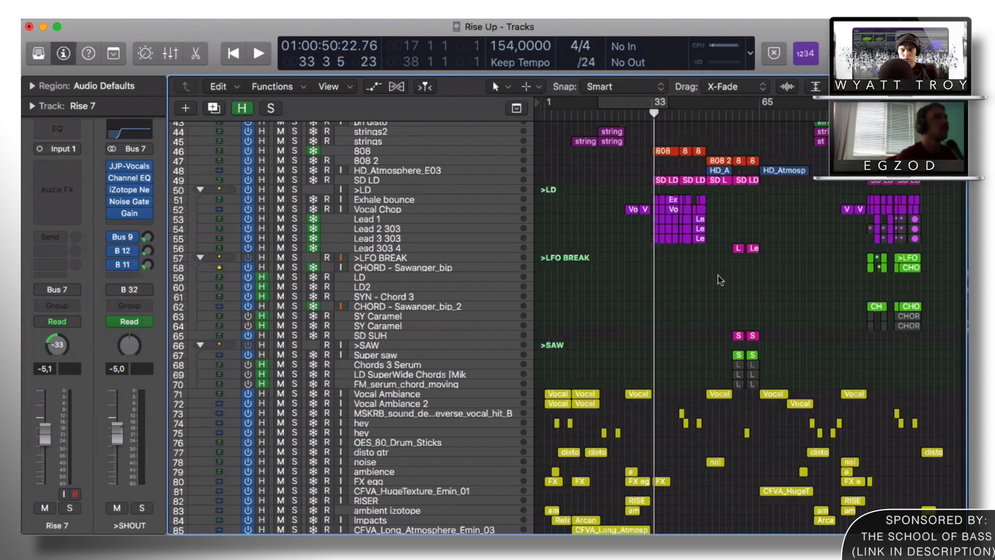
scroll(657, 387, "down", 6)
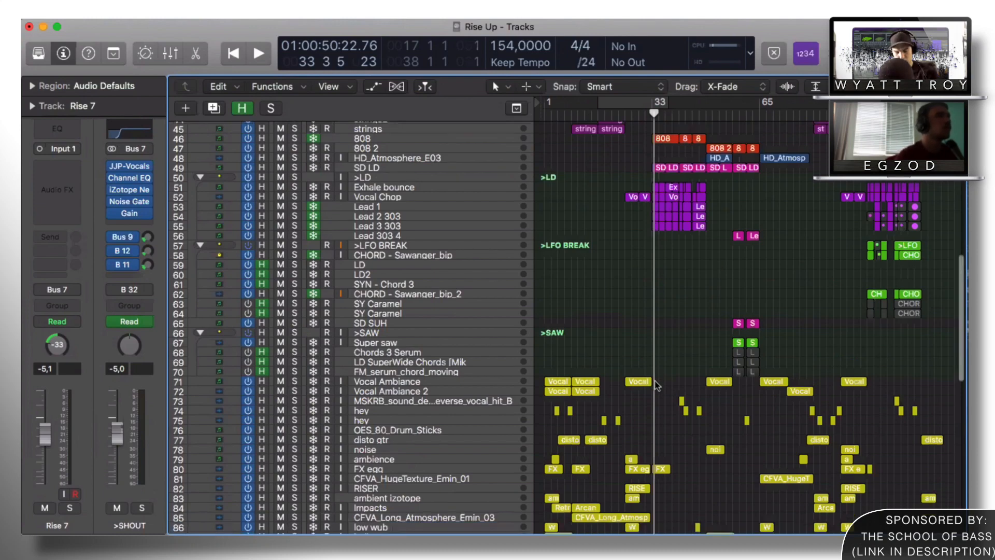
scroll(657, 386, "down", 7)
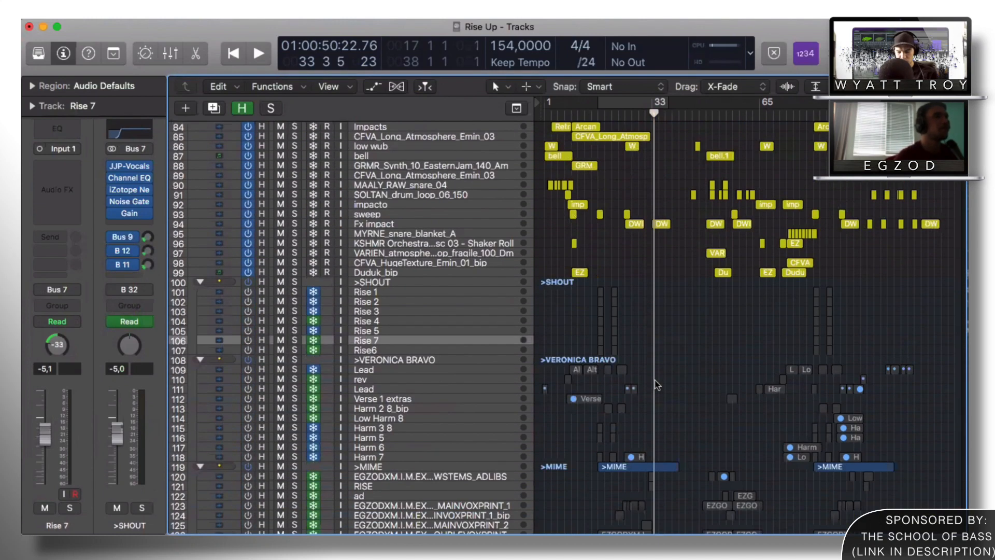
scroll(658, 386, "down", 2)
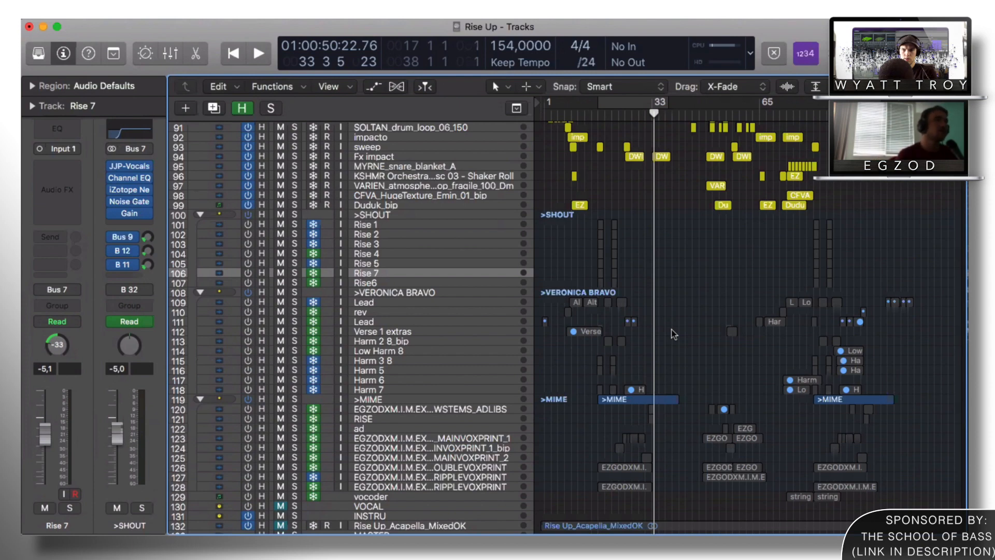
Step: Select the Rise 2 track in >SHOUT and turn on cycle for bars 17–38
scroll(674, 335, "down", 2)
left_click(402, 204)
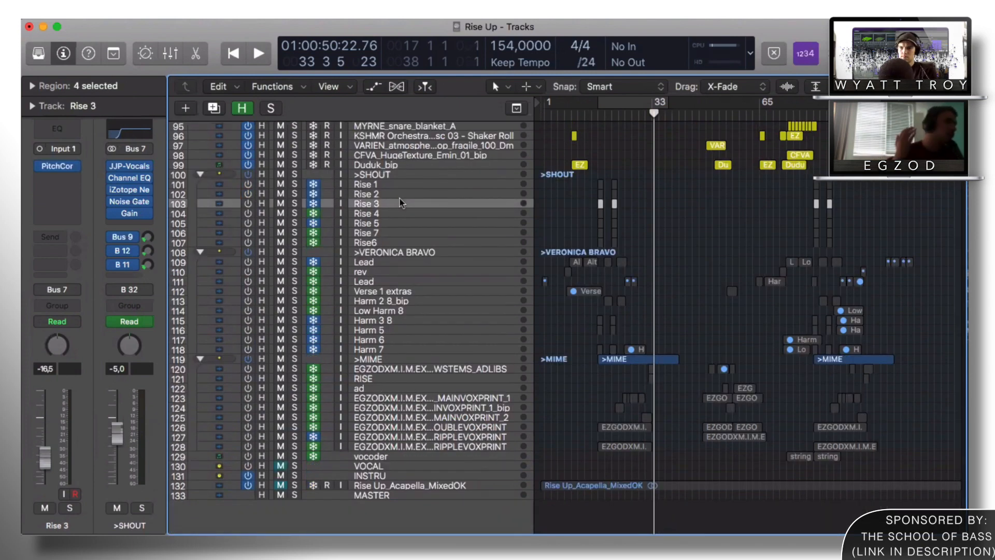
left_click(460, 195)
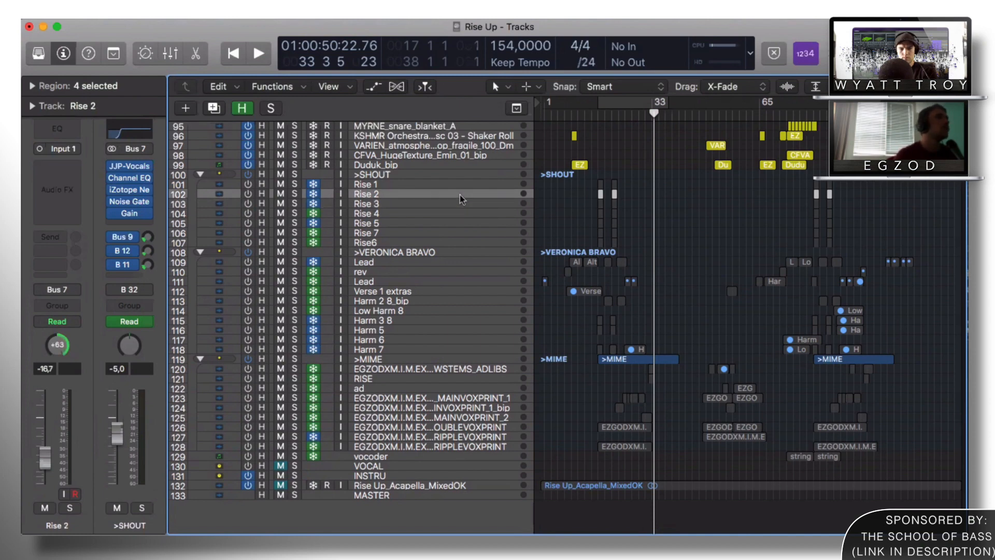
left_click(601, 104)
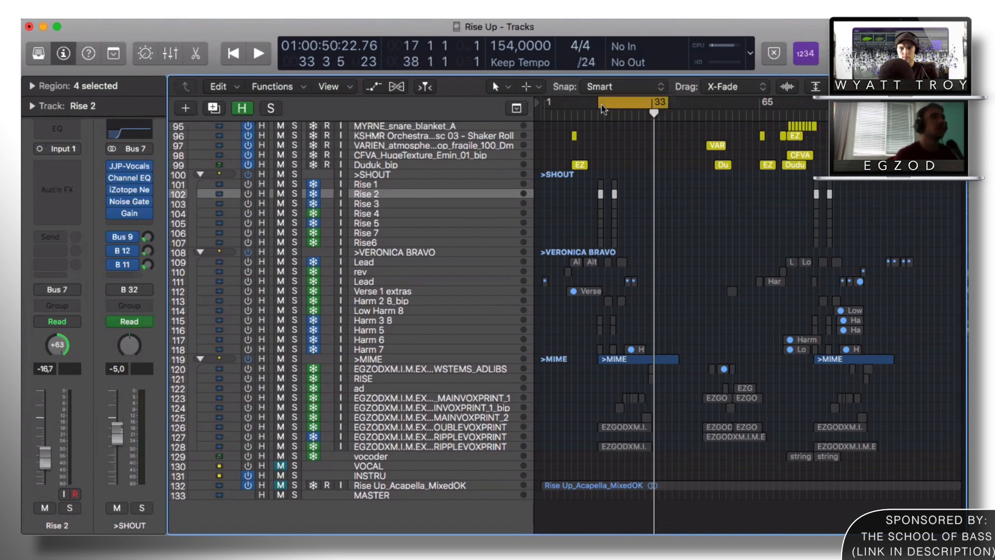
Step: Enlarge the track rows, zoom in on bars 17–33 and deselect the Rise regions
key("super+Down")
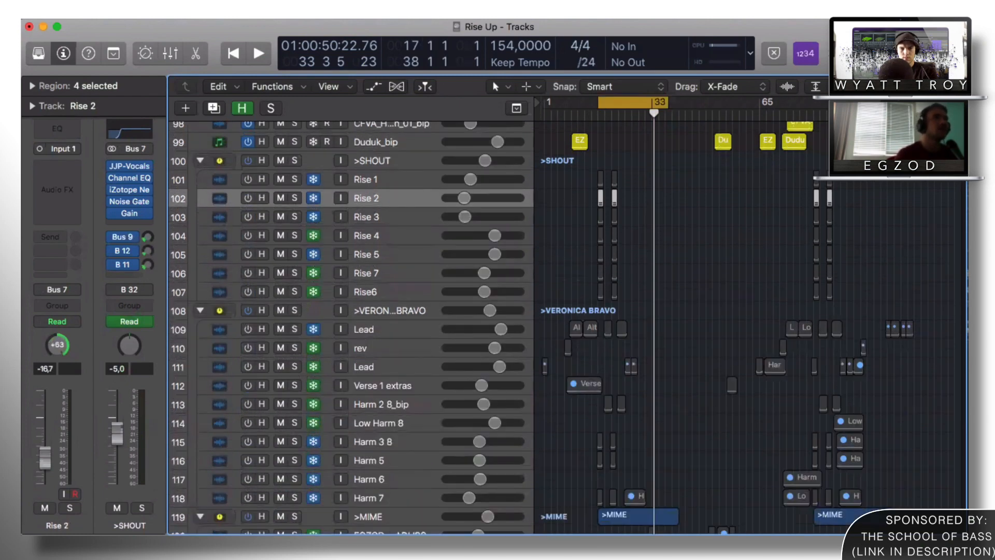
key("super+Right")
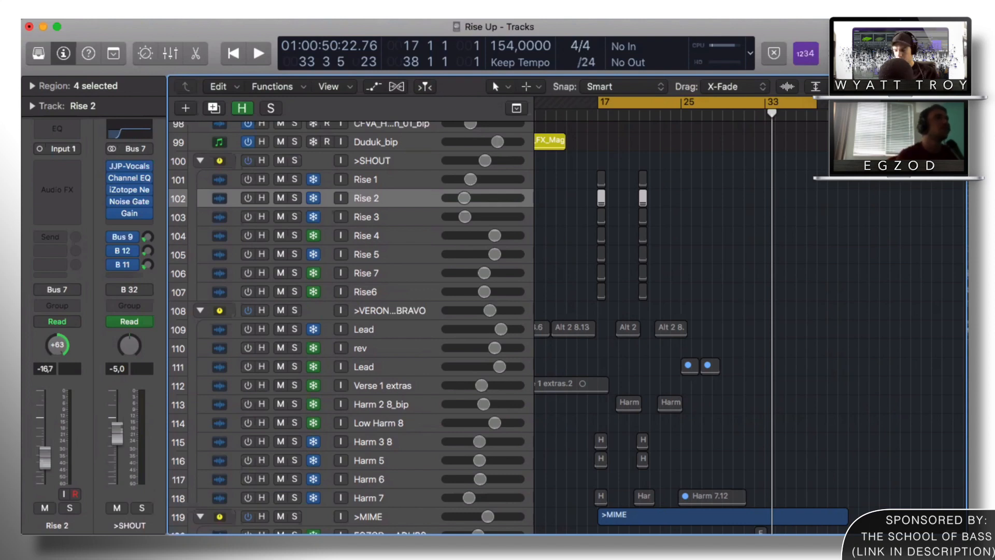
left_click(669, 216)
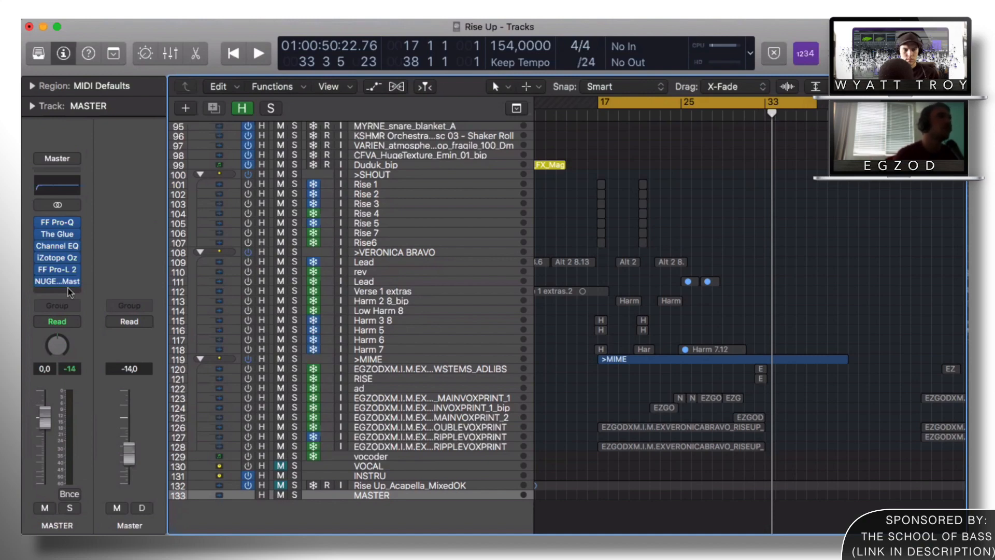
key("super+Down")
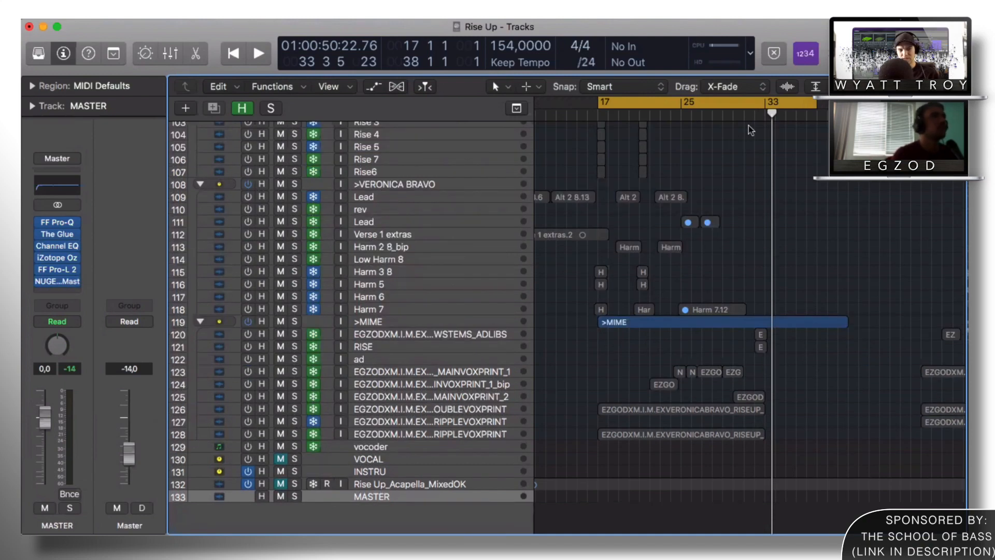
left_click(424, 326)
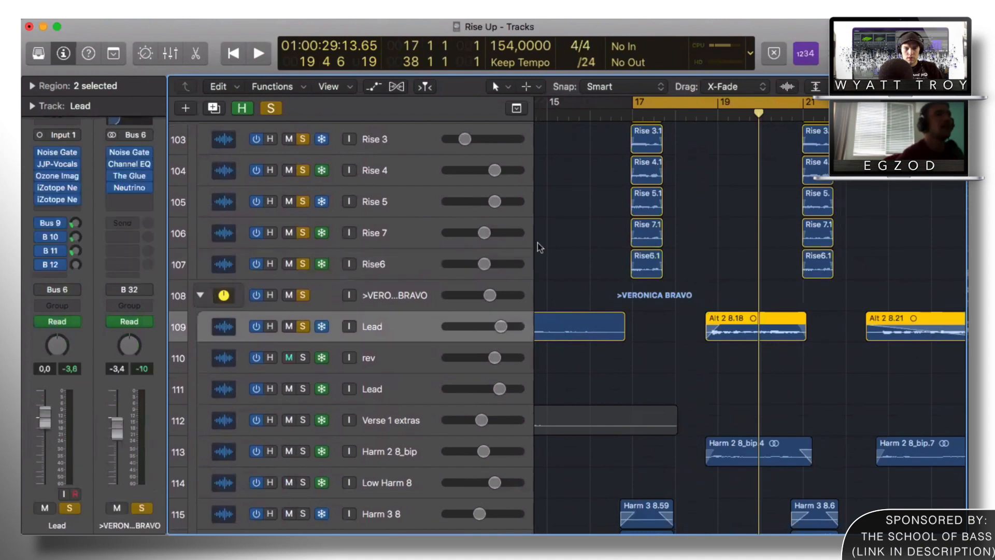
scroll(671, 263, "down", 2)
scroll(672, 263, "down", 5)
left_click(390, 306)
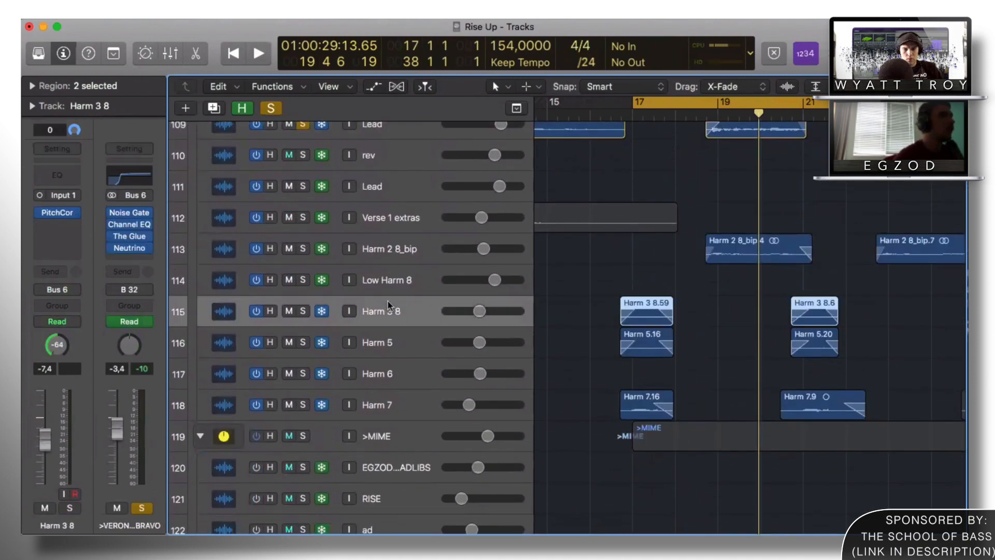
key("Down")
key("Down")
key("Up")
key("Up")
key("Up")
key("Up")
key("Up")
key("Up")
key("Up")
key("Up")
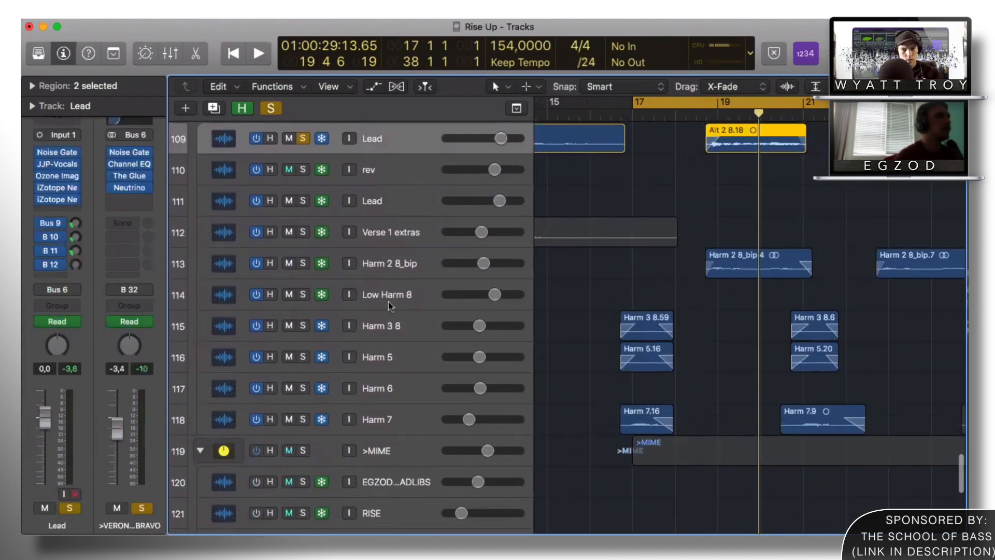
scroll(386, 303, "up", 3)
scroll(384, 297, "down", 3)
scroll(310, 215, "up", 10)
key("space")
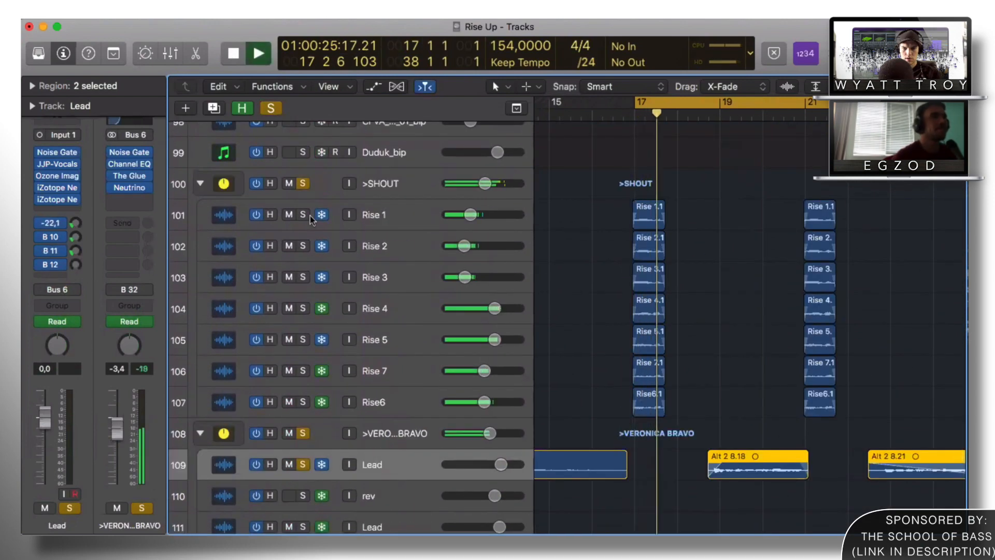
scroll(686, 257, "down", 3)
scroll(685, 259, "right", 2)
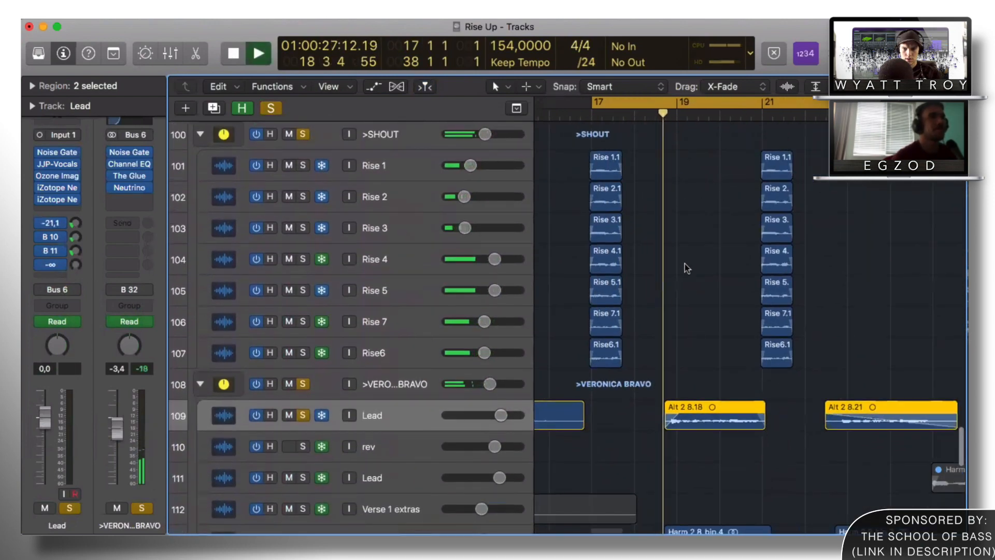
scroll(683, 279, "down", 4)
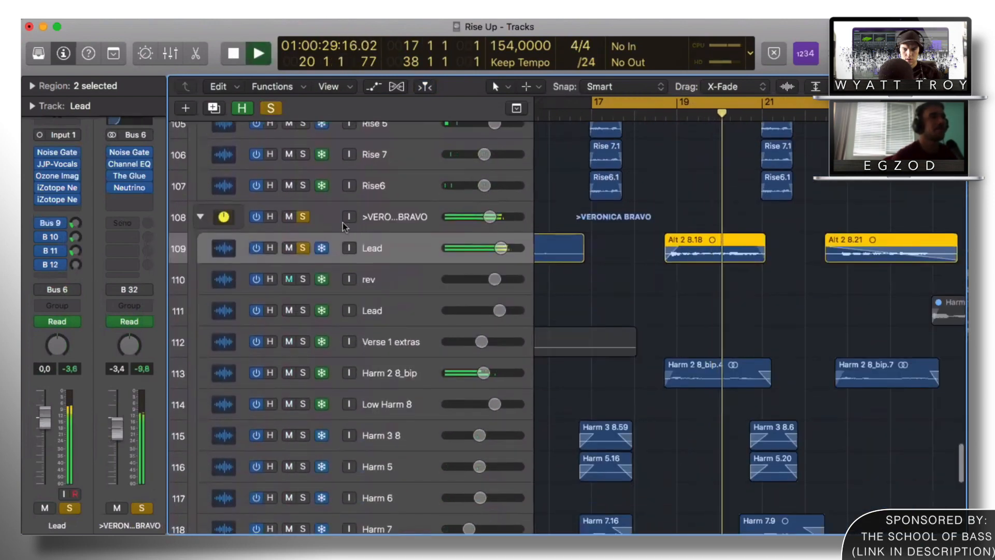
key("space")
left_click(303, 217)
key("shift+space")
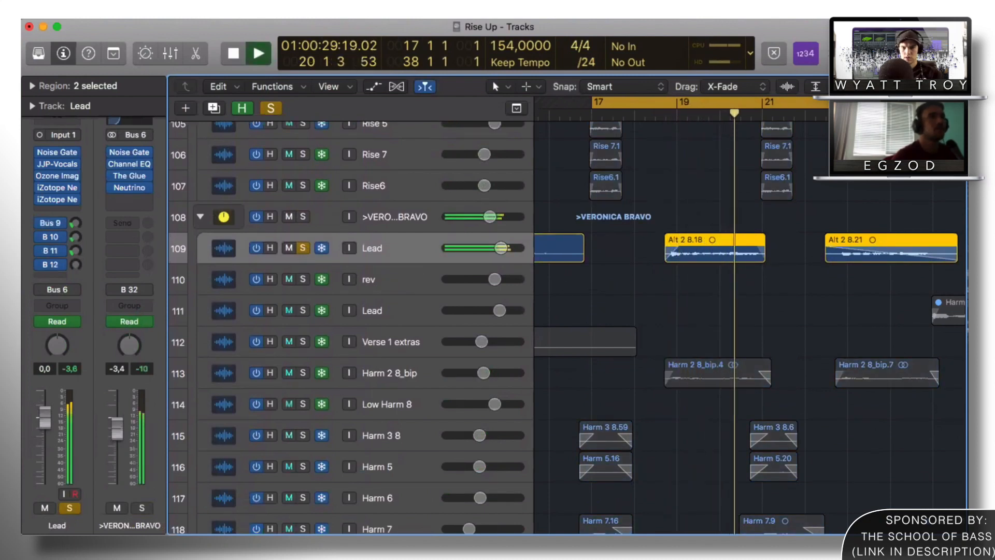
key("super+Down")
key("super+Down")
scroll(641, 236, "right", 3)
scroll(641, 236, "down", 3)
key("space")
left_click(320, 202)
Step: Solo and play the Harm 2 8_bip harmony take, then clear its solo
left_click(321, 405)
left_click(330, 391)
key("shift+space")
scroll(633, 234, "down", 3)
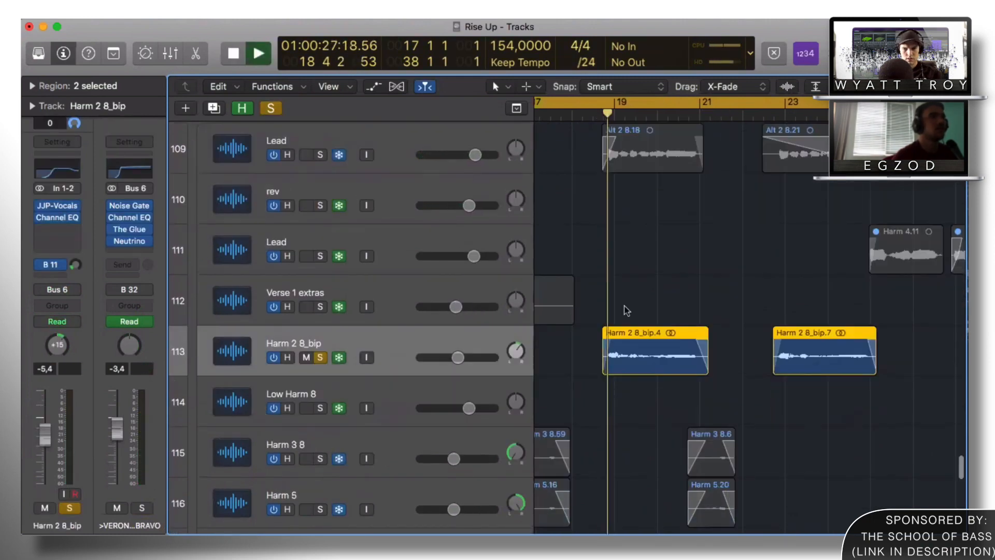
scroll(627, 306, "down", 5)
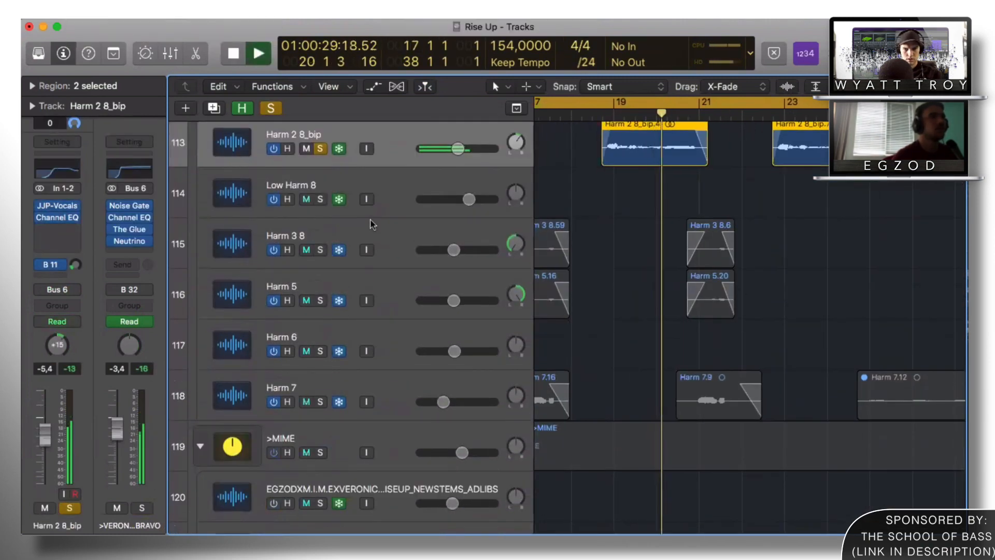
scroll(331, 213, "up", 2)
key("space")
left_click(321, 194)
scroll(556, 315, "up", 12)
scroll(555, 315, "left", 3)
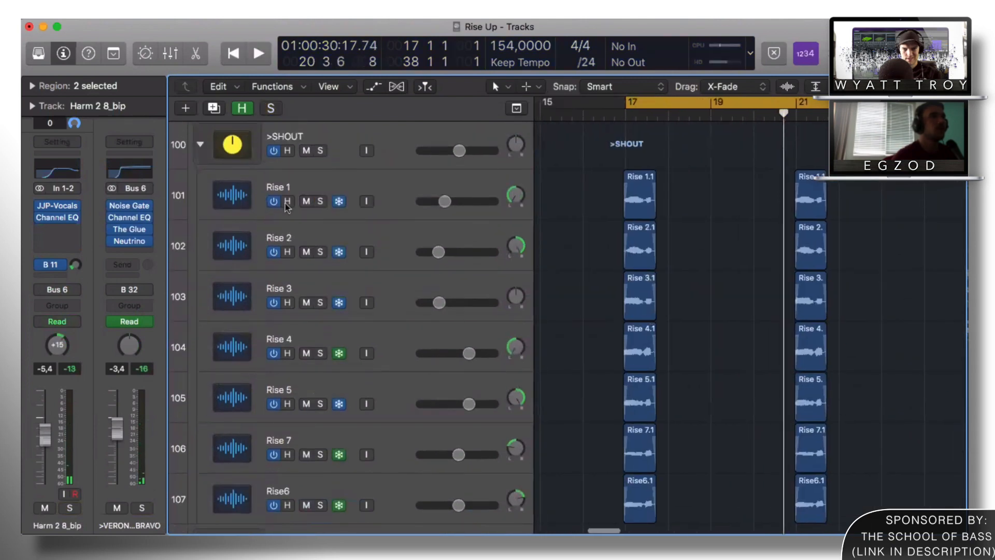
Step: Solo Rise 1 through Rise6 in one drag and play them together from bar 17
left_click_drag(321, 205, 325, 505)
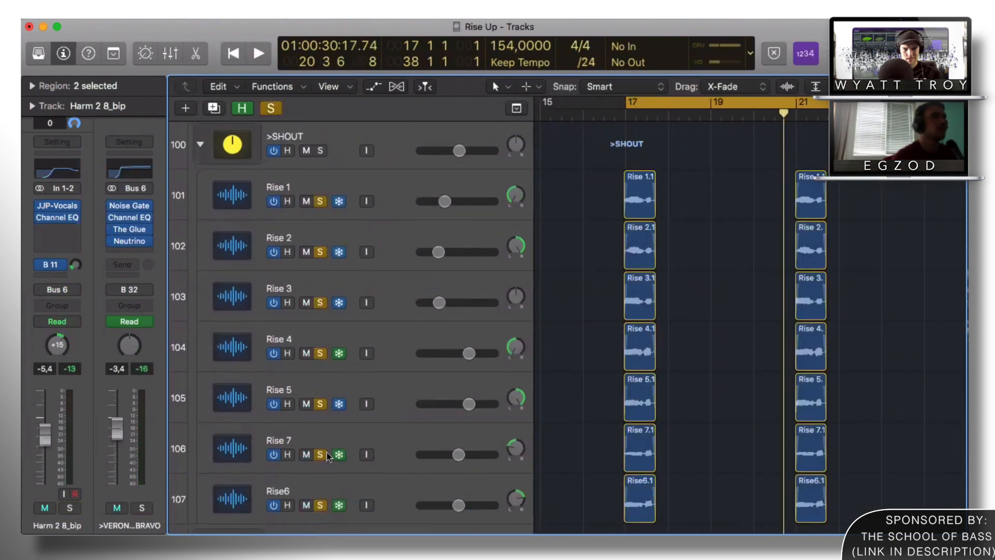
scroll(327, 452, "down", 3)
key("super+Up")
key("super+Up")
key("super+Up")
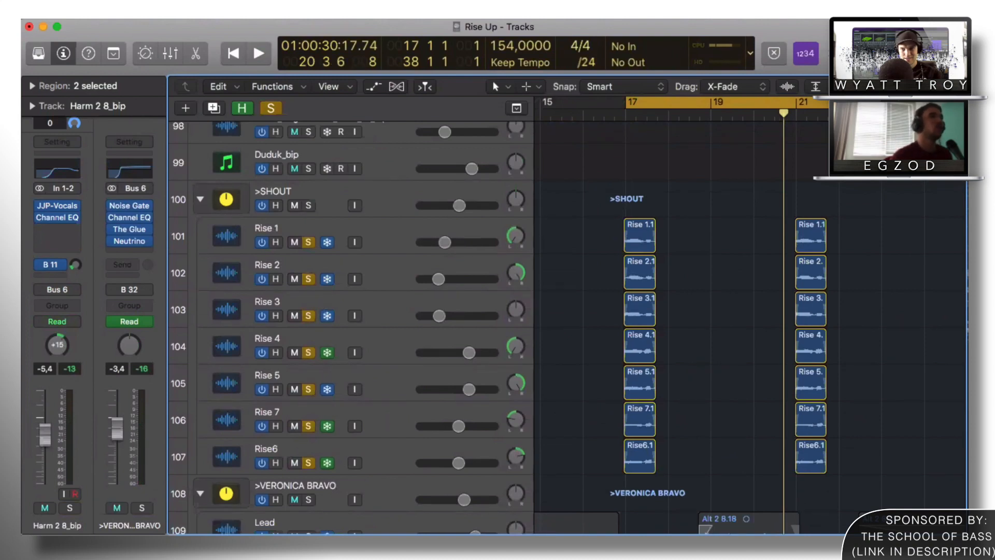
key("space")
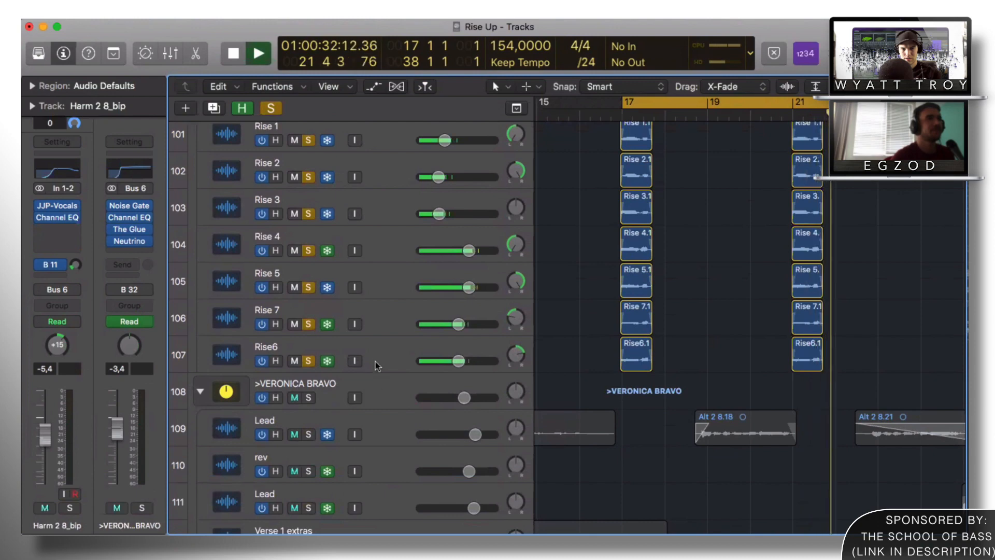
key("space")
Step: Step the selection through the Rise tracks, then select the >SHOUT folder track
left_click(394, 349)
key("Up")
key("Up")
key("Up")
key("Up")
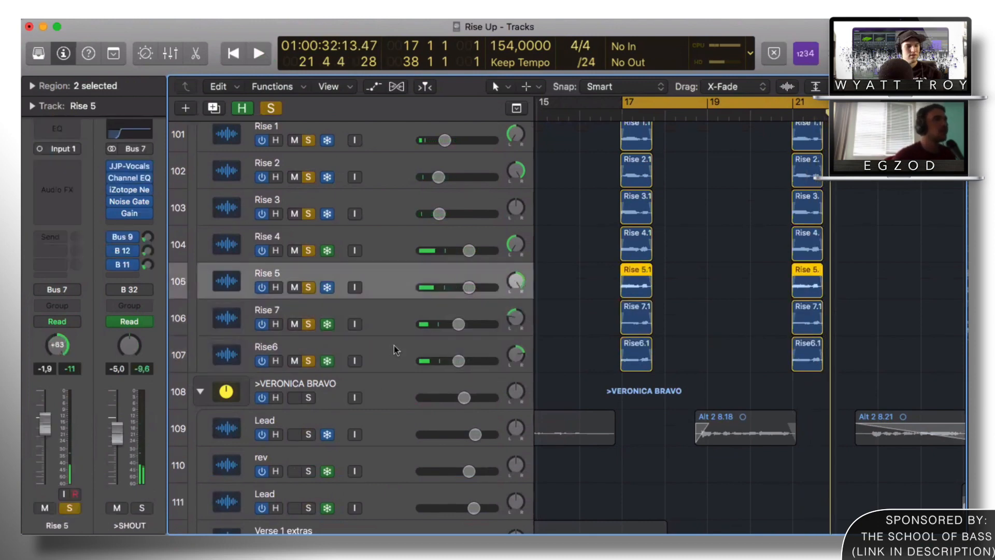
key("Up")
key("Up")
key("Down")
left_click(354, 343)
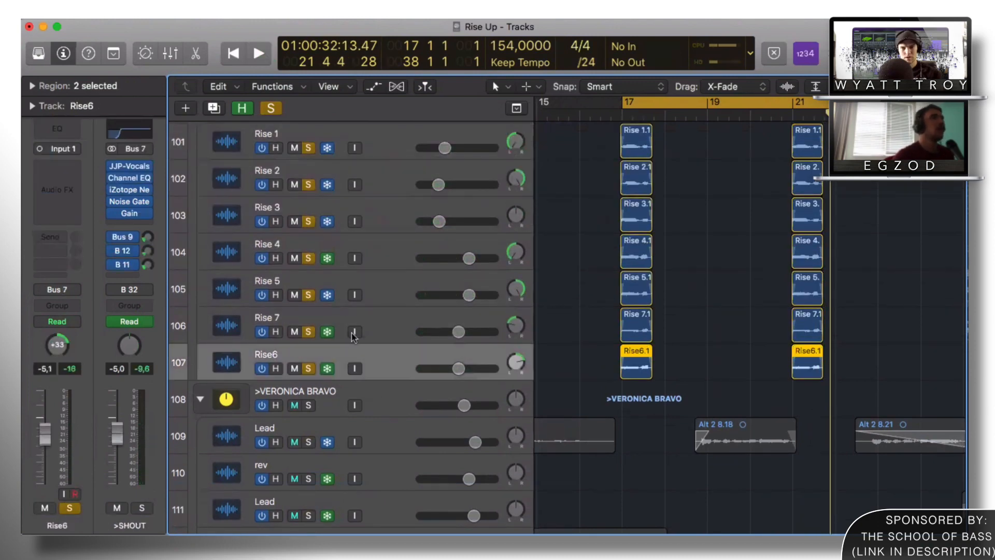
scroll(355, 339, "up", 5)
left_click(320, 234)
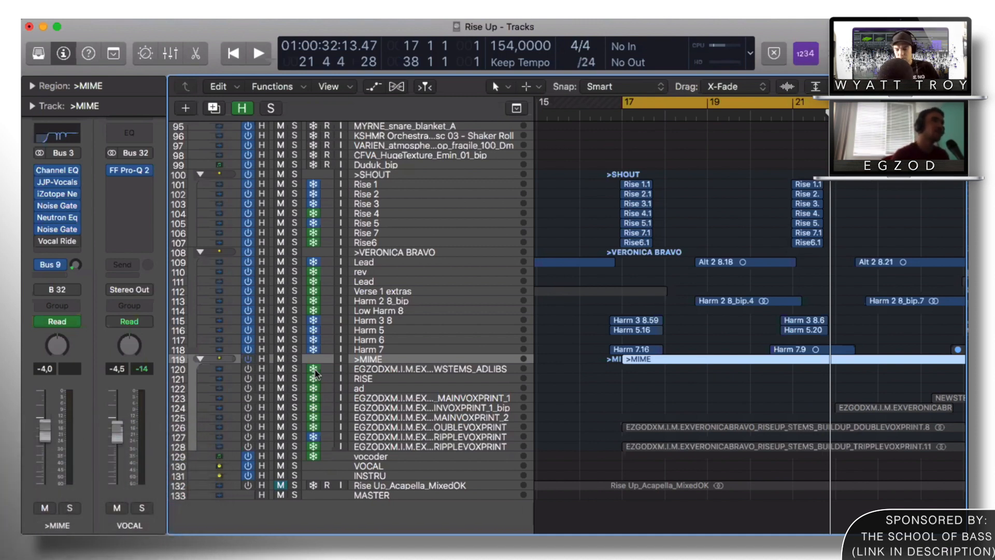
Step: Deselect the >MIME region in the arrange area
left_click(543, 226)
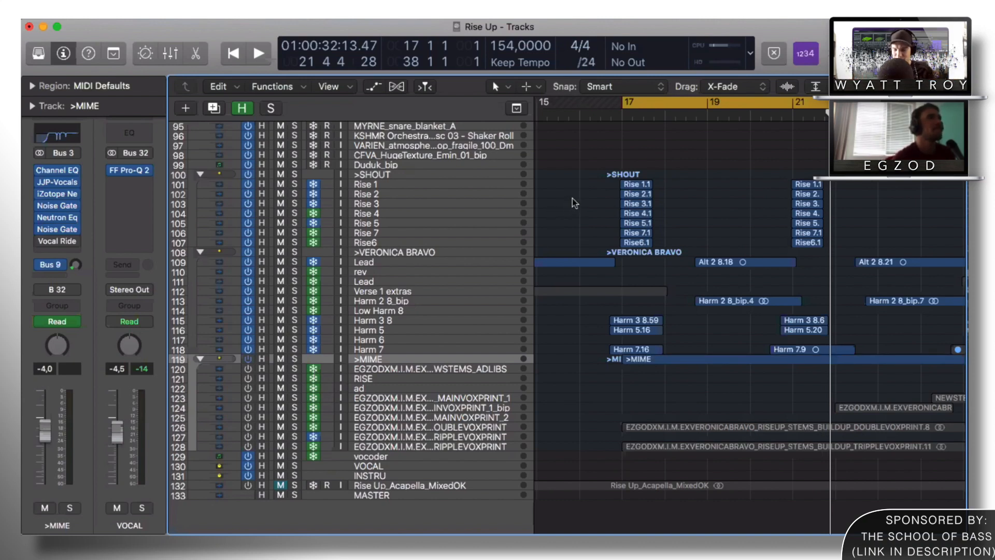